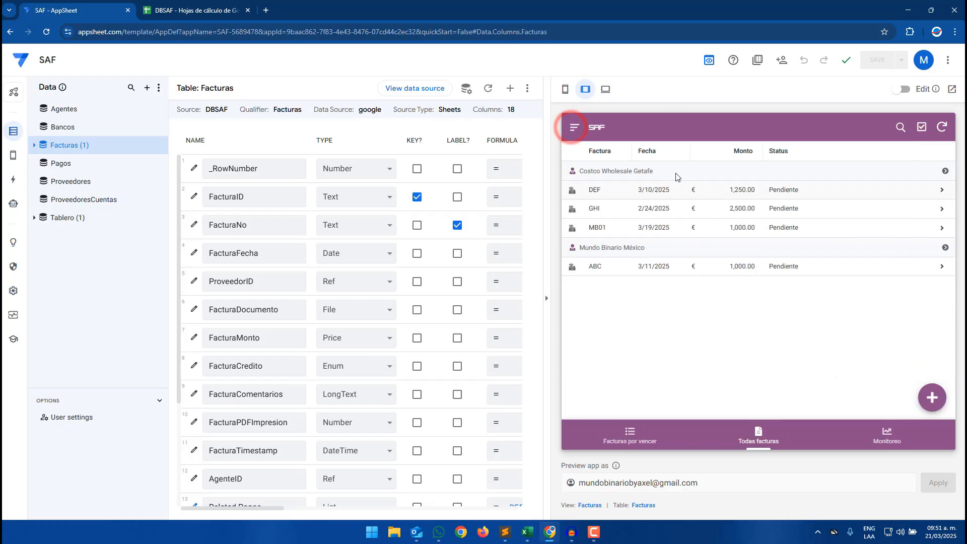
- Compare the app's Facturas table with the Facturas sheet, examining its column headers and existing invoice rows
click(201, 8)
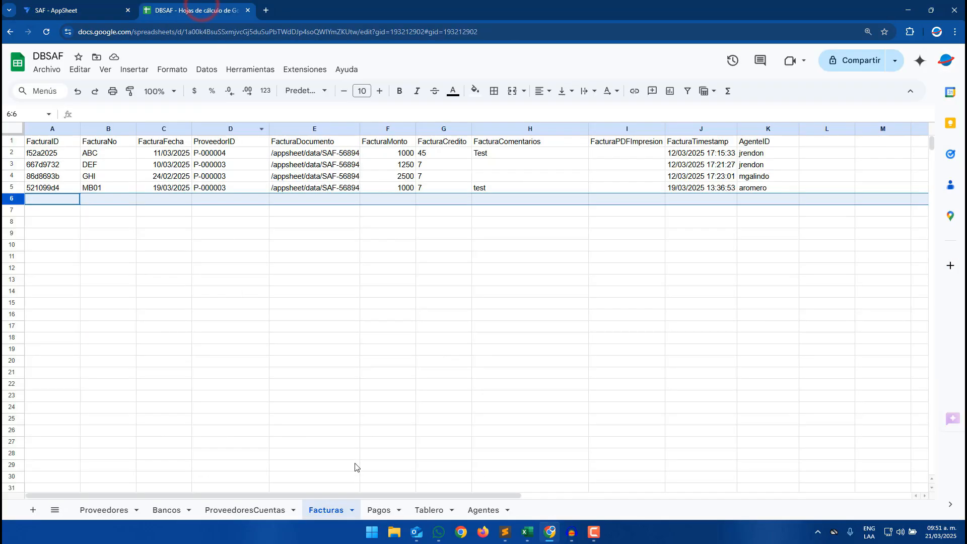
click(97, 6)
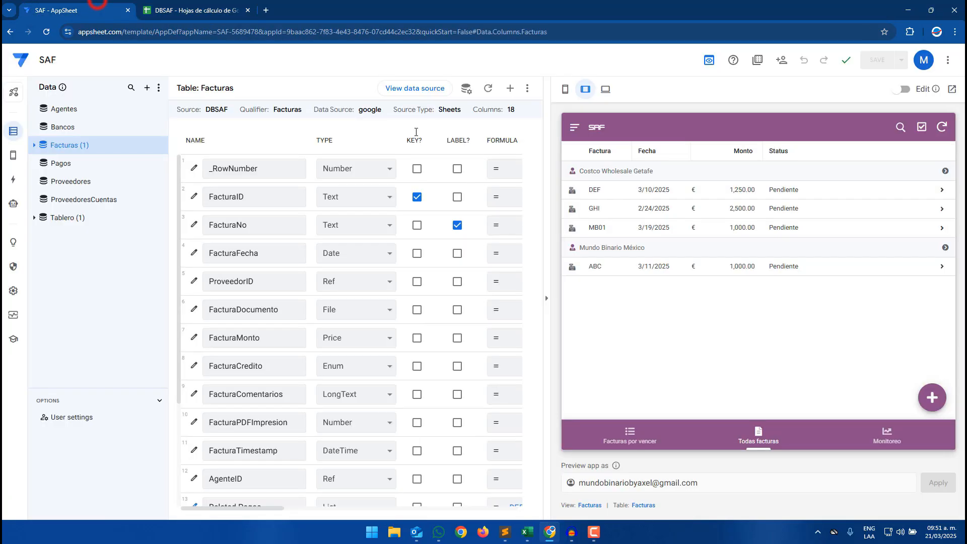
click(751, 434)
click(198, 8)
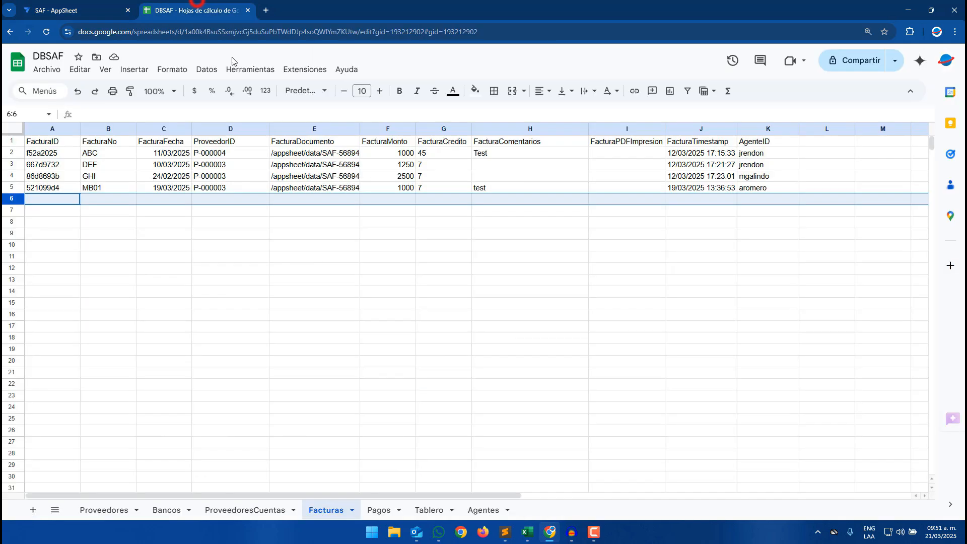
click(320, 210)
drag(50, 141, 585, 176)
drag(655, 183, 760, 188)
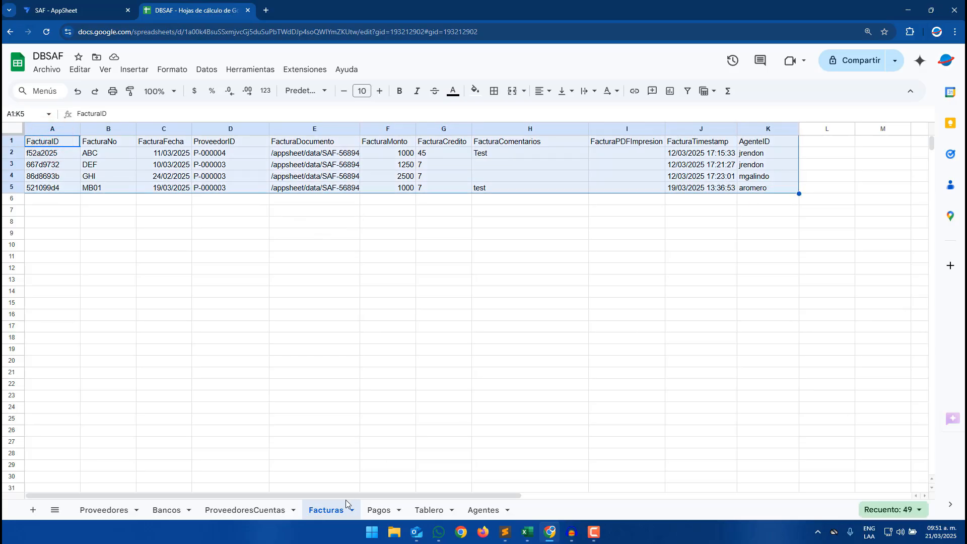
click(318, 339)
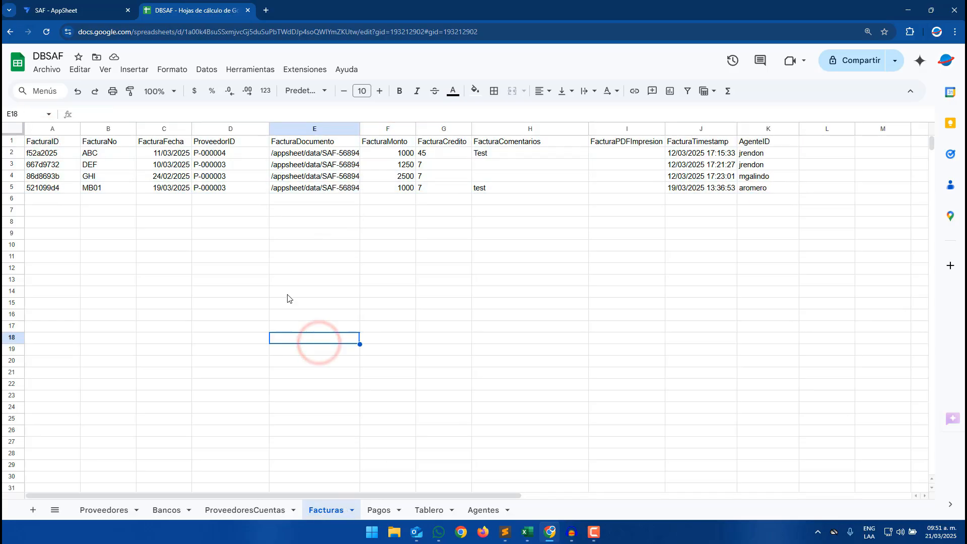
drag(46, 143, 745, 142)
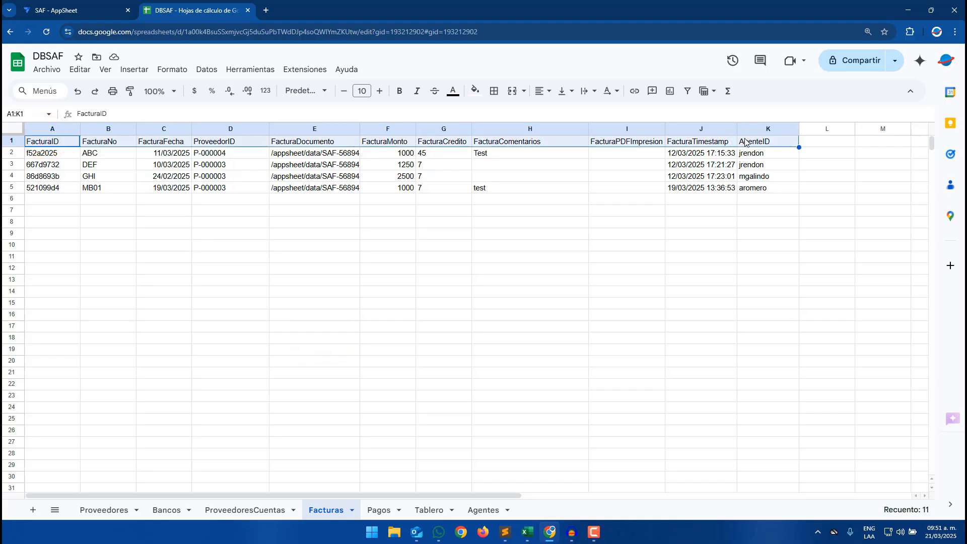
- Review the TemplateMasivoBin workbook's header row and sample invoice row in Excel
mouse_move(527, 532)
click(579, 473)
click(497, 139)
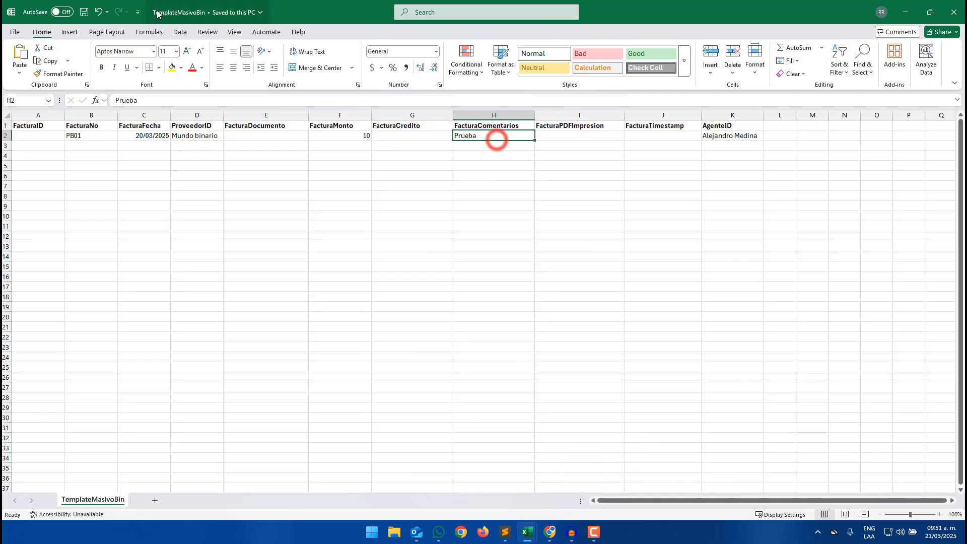
click(173, 189)
drag(42, 127, 721, 125)
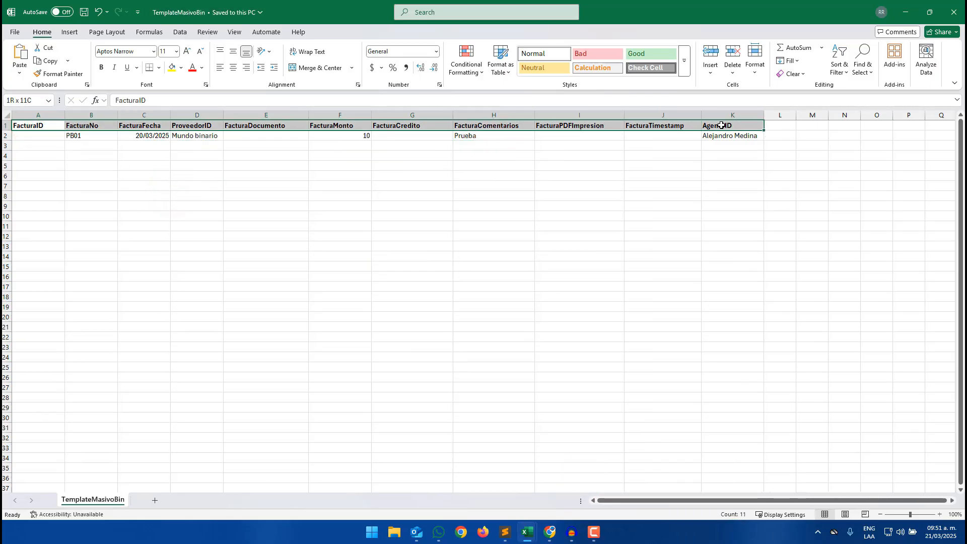
click(183, 155)
click(28, 133)
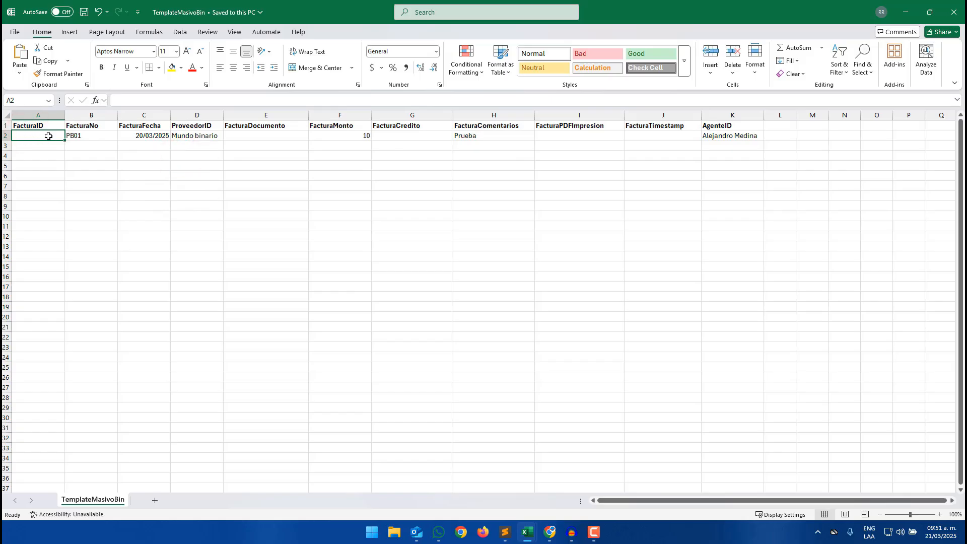
drag(92, 137, 717, 136)
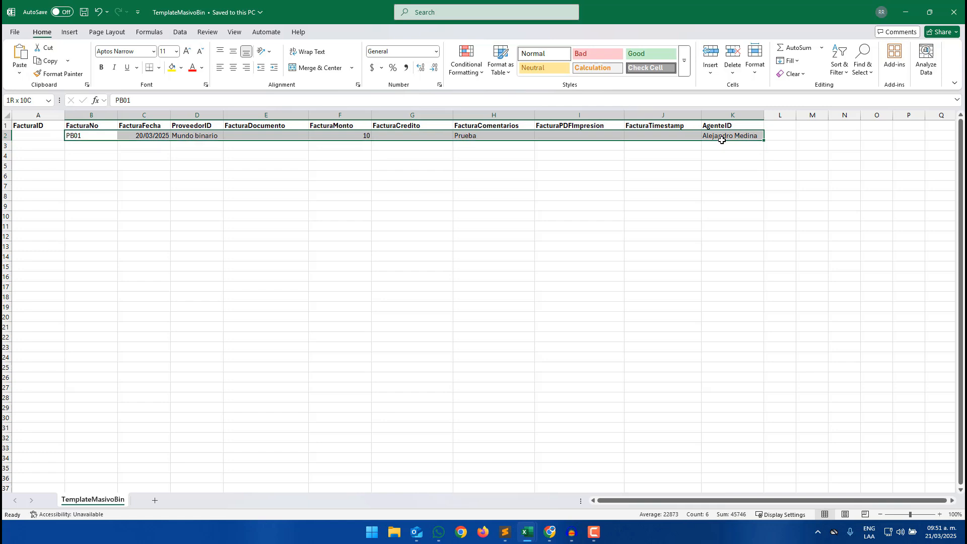
key(ctrl+q)
scroll(435, 301, up, 1)
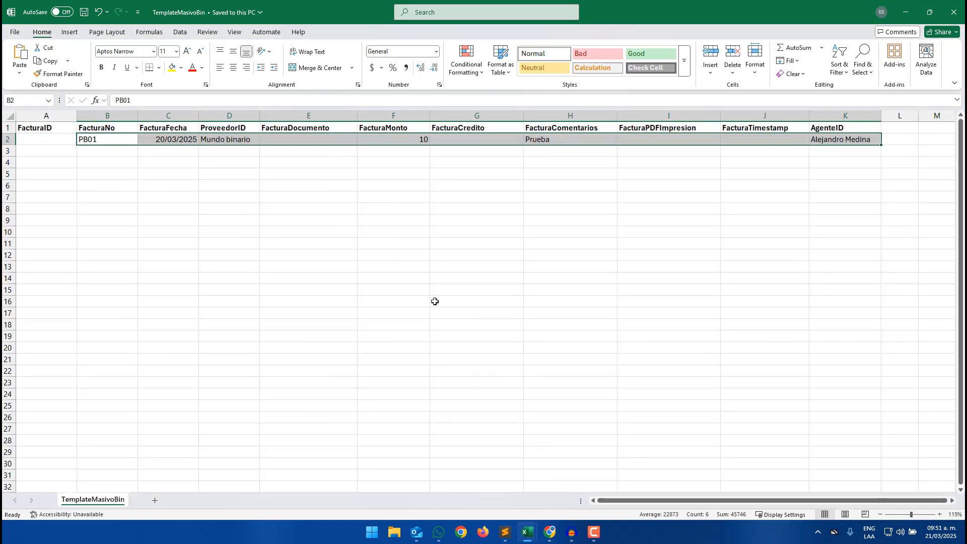
click(483, 266)
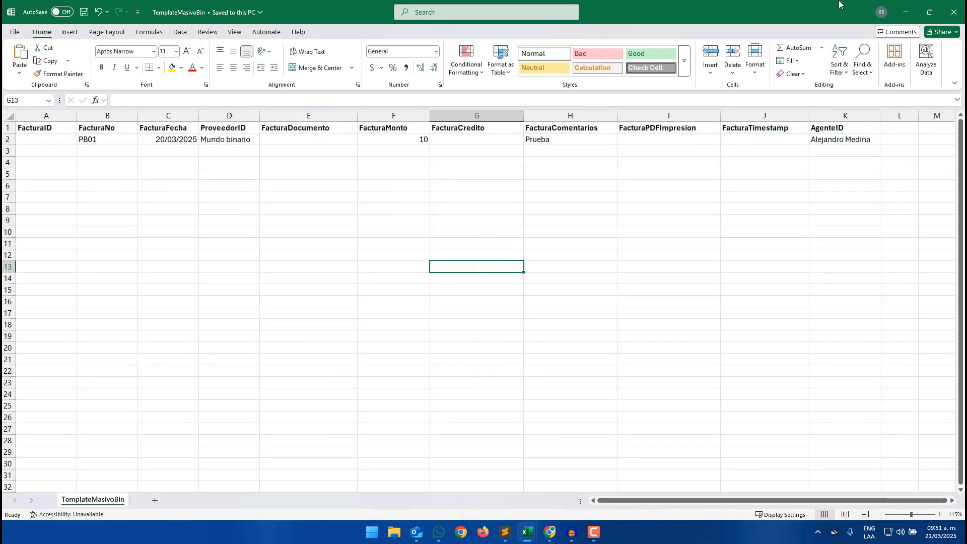
click(905, 11)
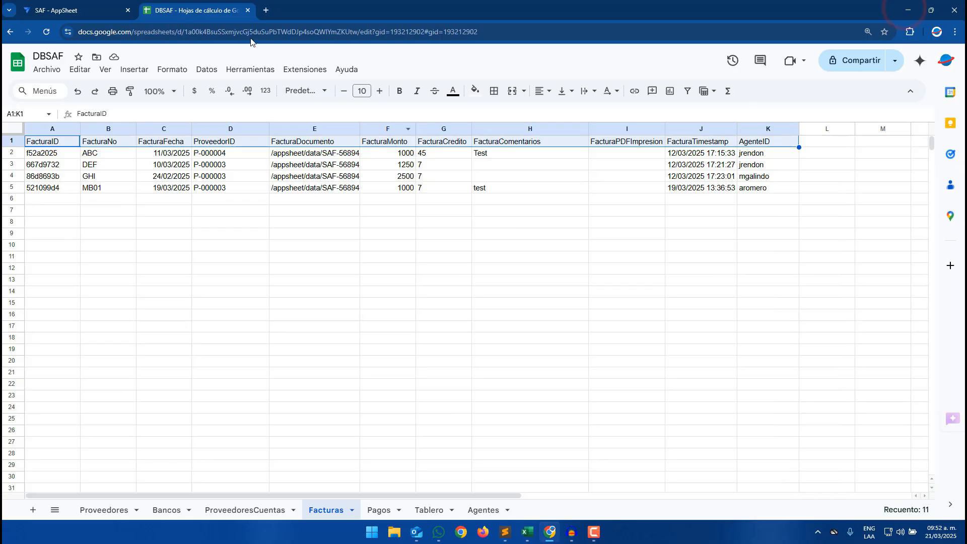
- Add a new action to the Facturas table named ACTIONFacturasMasivas
click(78, 5)
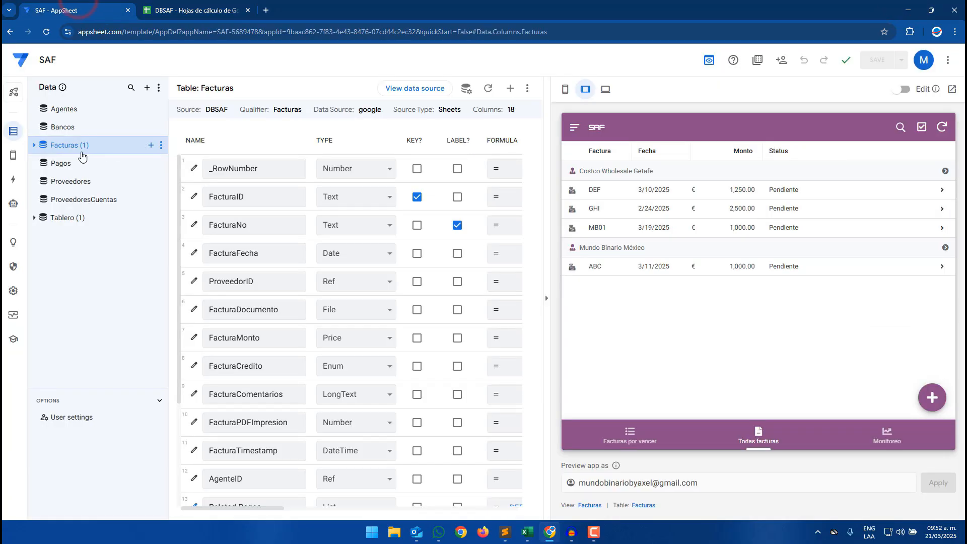
click(8, 181)
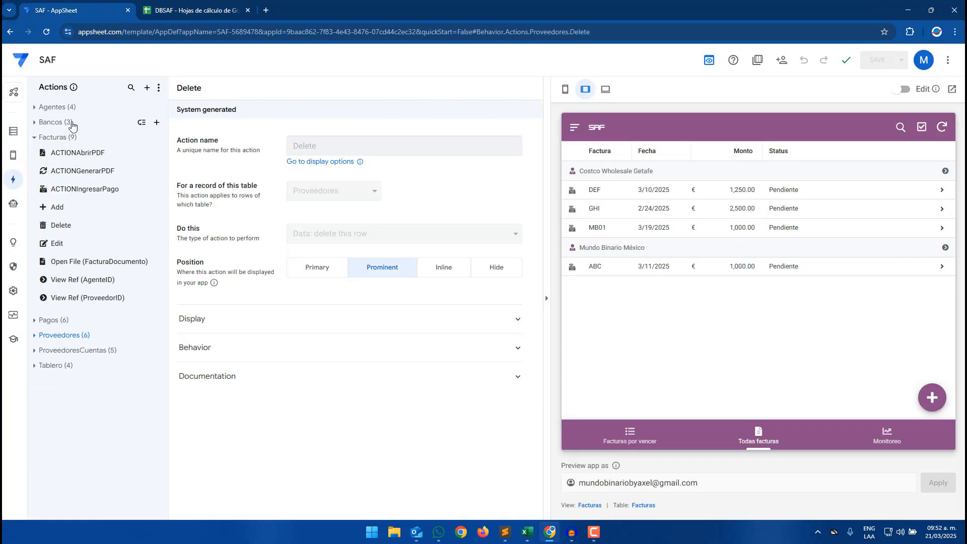
click(155, 140)
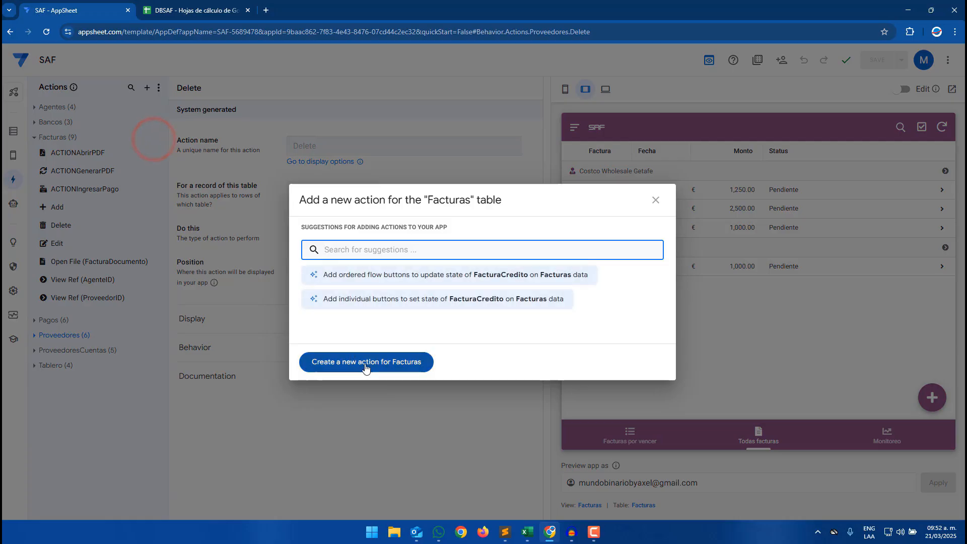
click(364, 364)
click(334, 146)
text(ACTIONFacturasMa)
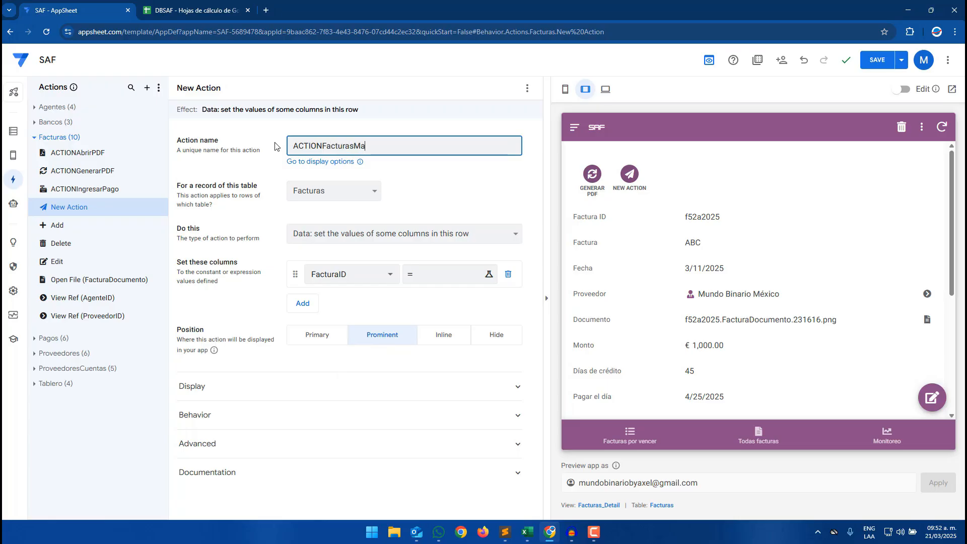
text(sivas)
- Set the action to App: import a CSV file for this view (not a row-level action)
click(373, 236)
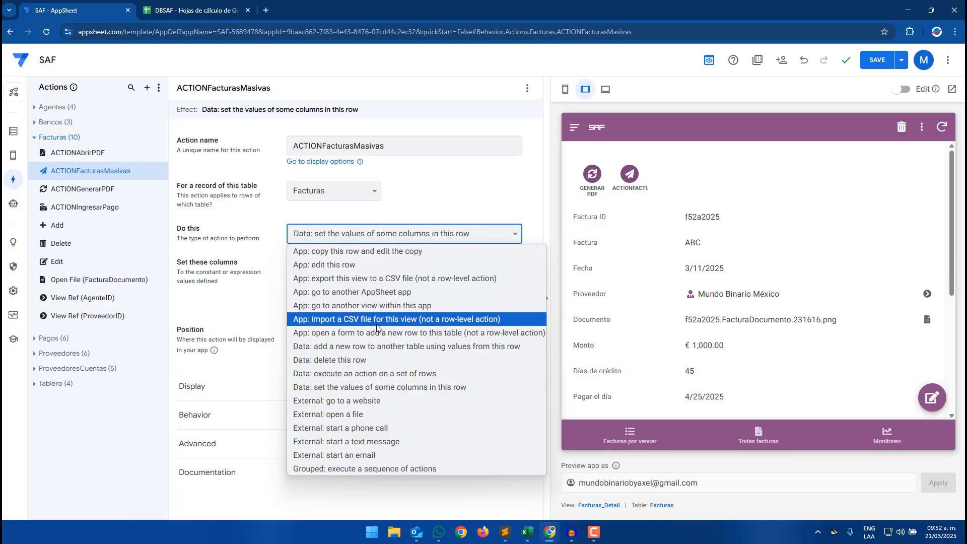
click(376, 322)
click(182, 258)
drag(198, 257, 207, 258)
click(224, 259)
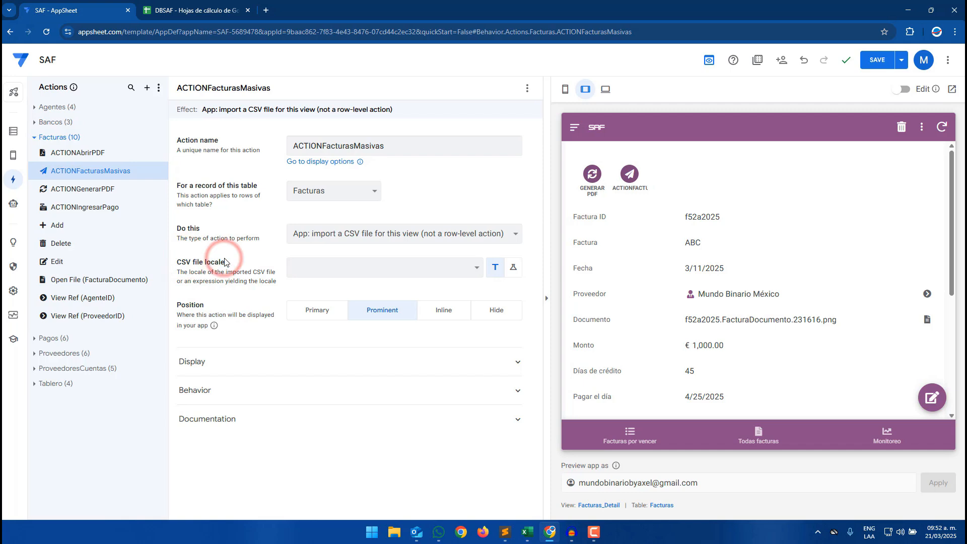
drag(180, 262, 231, 264)
click(236, 264)
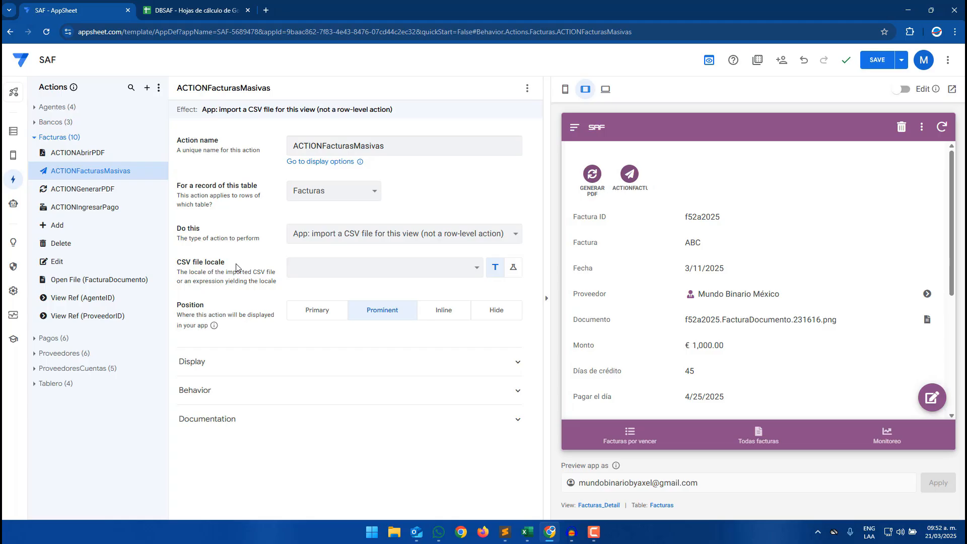
- Set the CSV file locale to Spanish (Mexico)
click(368, 266)
scroll(366, 222, down, 10)
scroll(366, 222, down, 15)
scroll(366, 222, up, 4)
scroll(367, 220, down, 2)
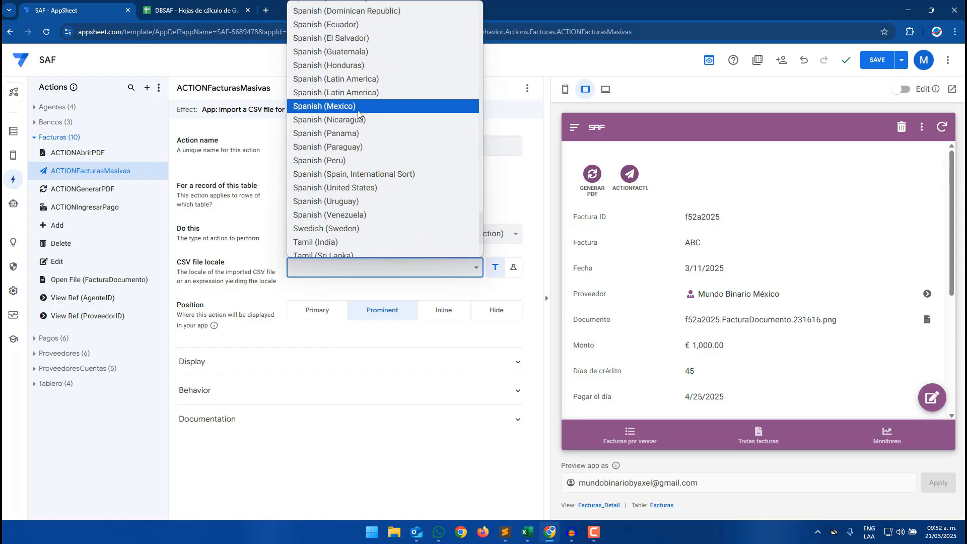
click(358, 111)
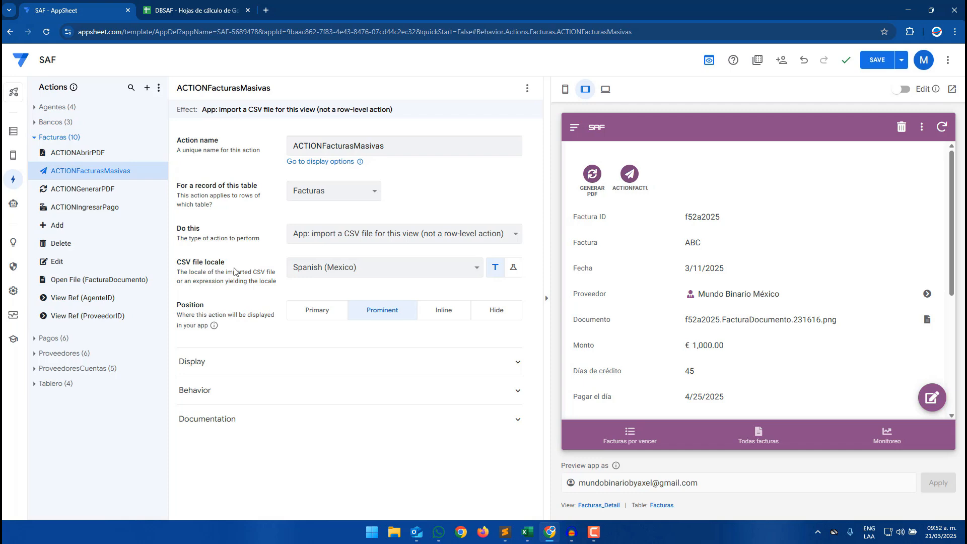
- Set the action's display name to Subir facturas
click(225, 362)
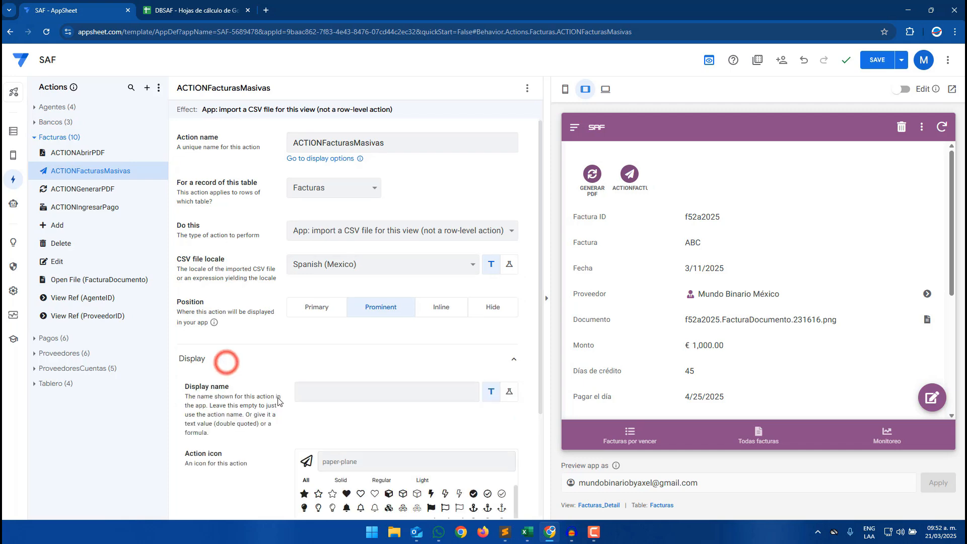
scroll(225, 362, down, 1)
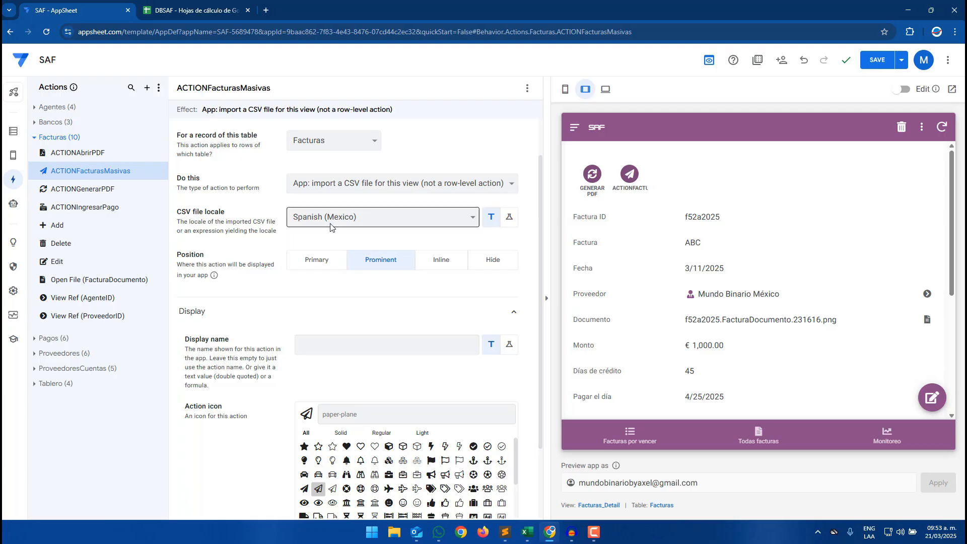
click(326, 345)
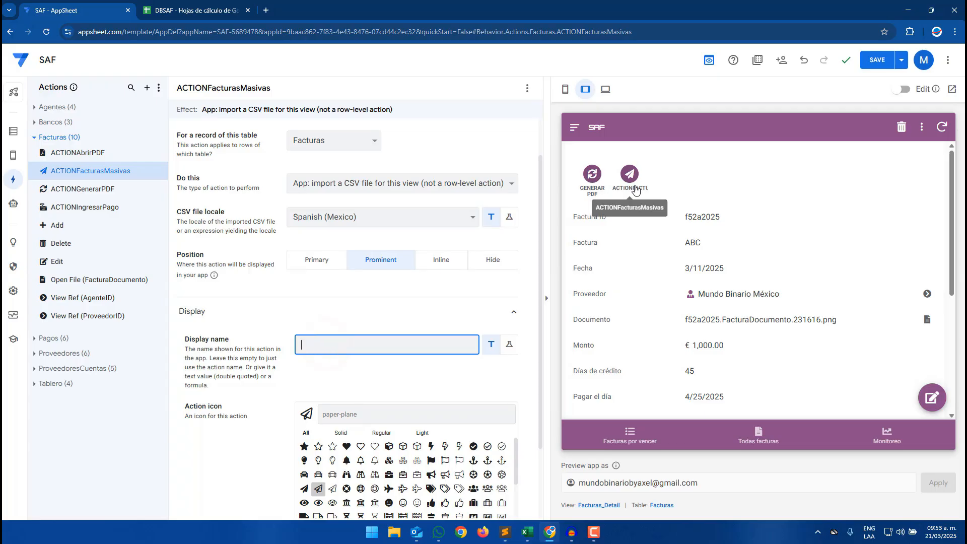
click(348, 337)
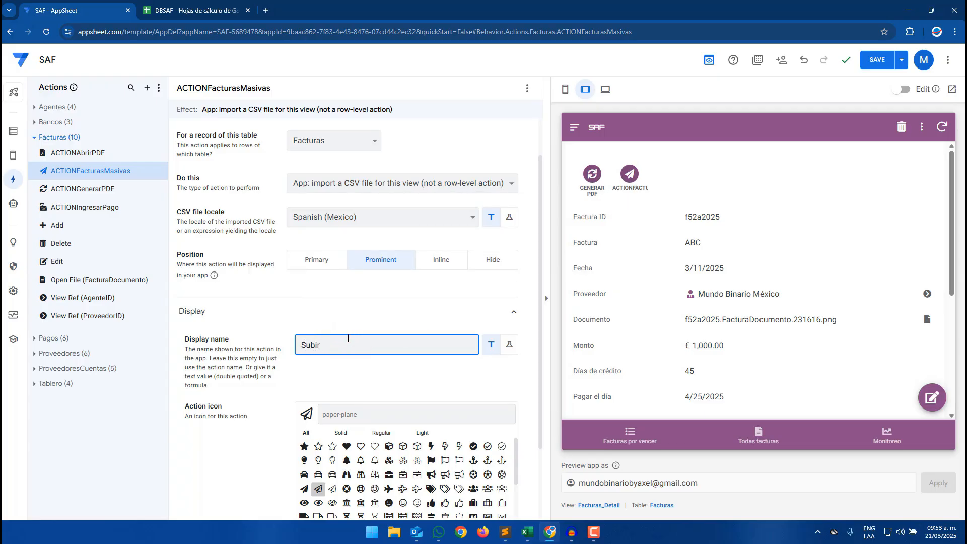
- Search the action icons for upload, pick the cloud upload icon, and save the app
click(332, 415)
text(upload)
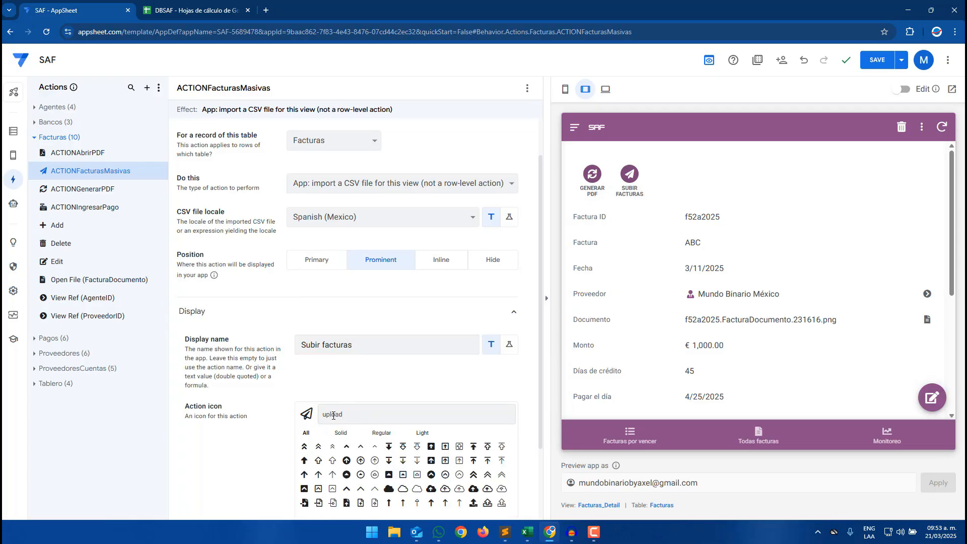
click(430, 487)
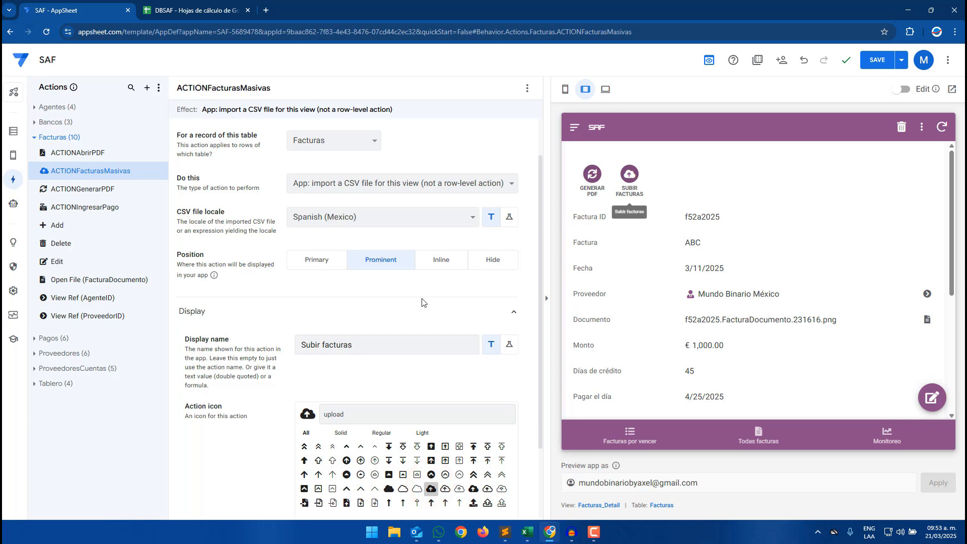
click(877, 61)
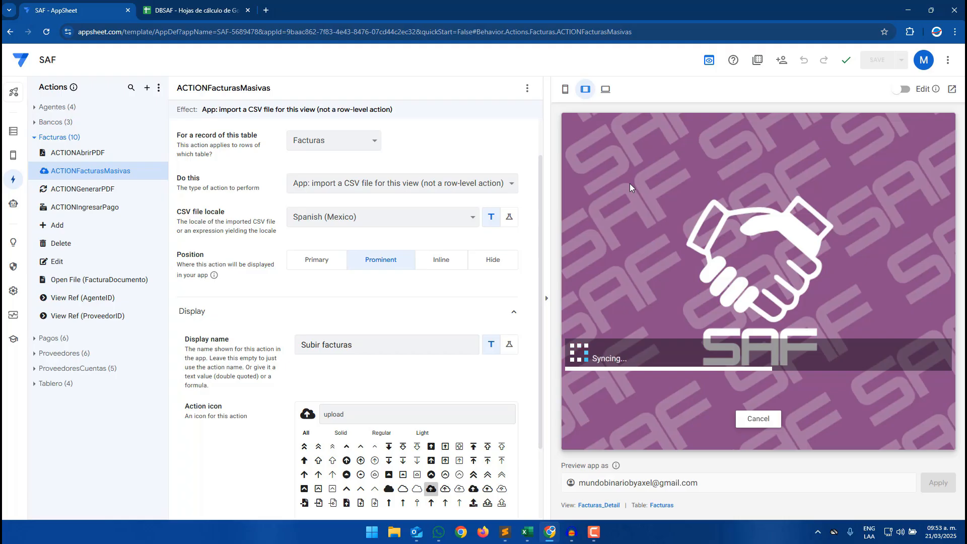
- Set the action's position to Primary and save the app
click(752, 432)
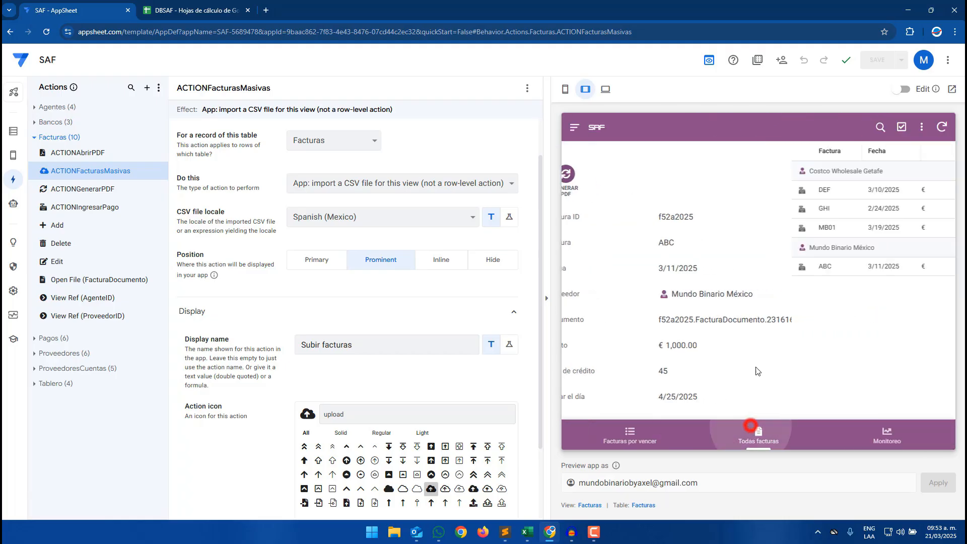
click(302, 261)
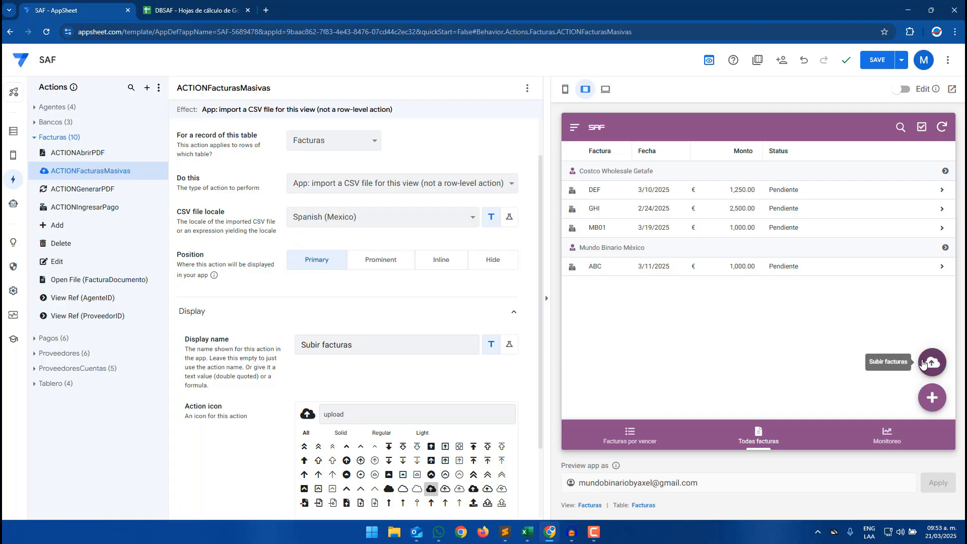
click(688, 193)
click(574, 127)
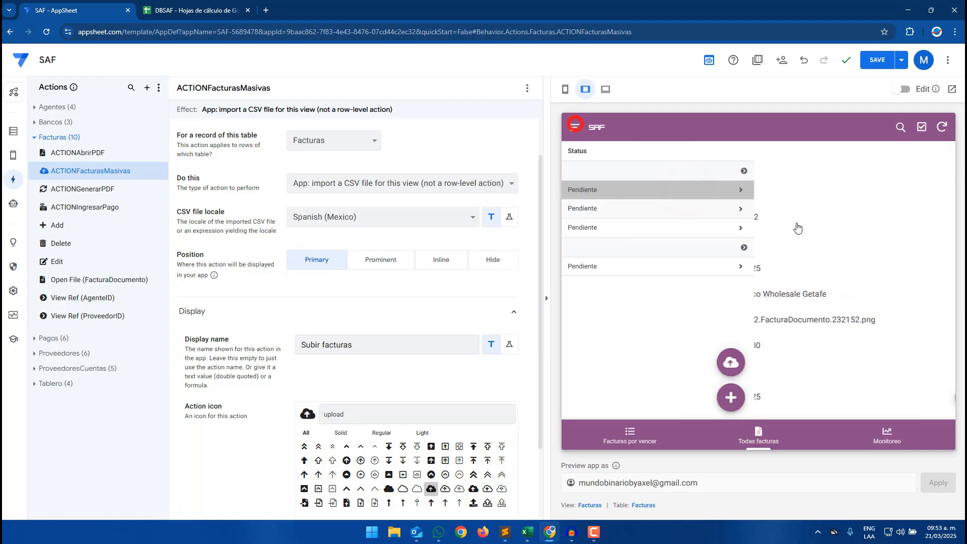
click(870, 60)
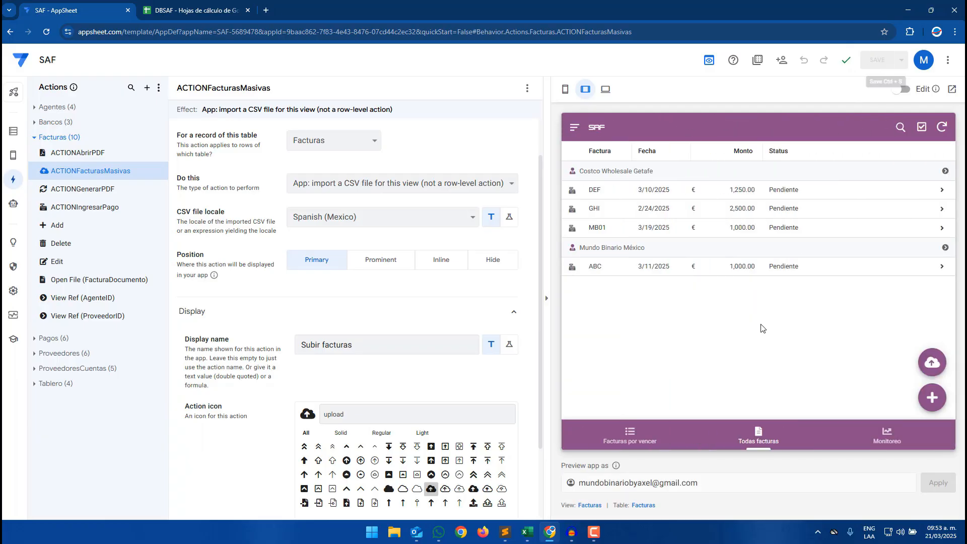
- Launch the Subir facturas action in the app preview to open the CSV file picker
click(756, 437)
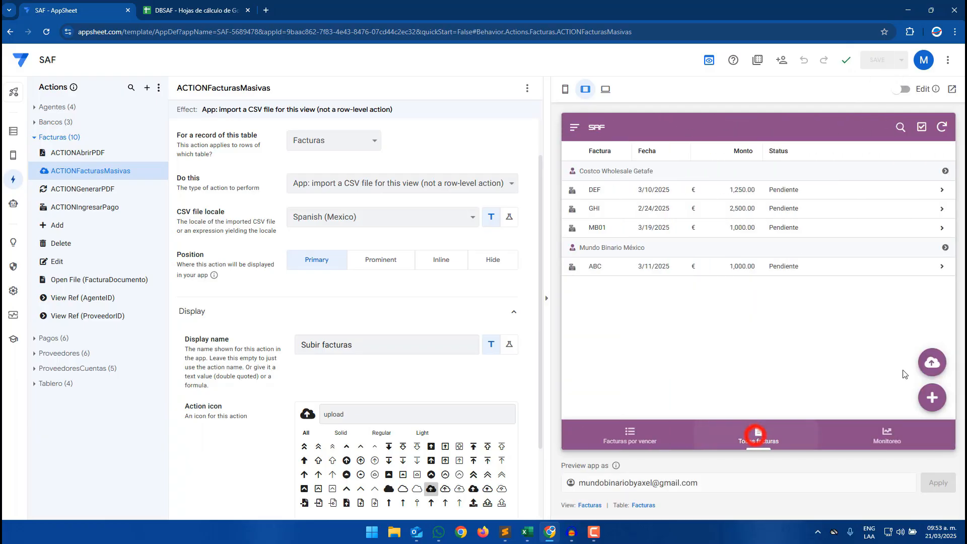
click(932, 364)
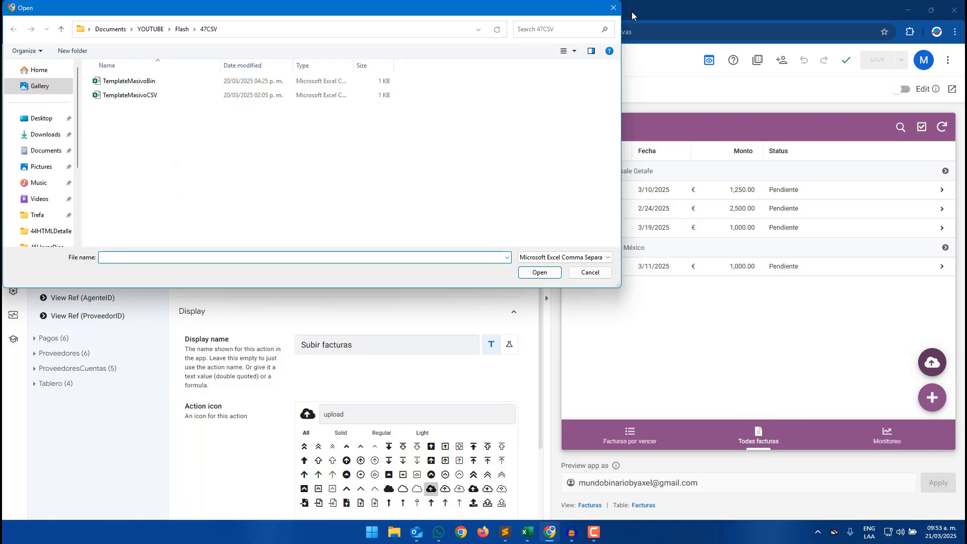
- Close the file picker and save the TemplateMasivoBin workbook as CSV UTF-8 (Comma delimited), replacing the existing file
click(613, 9)
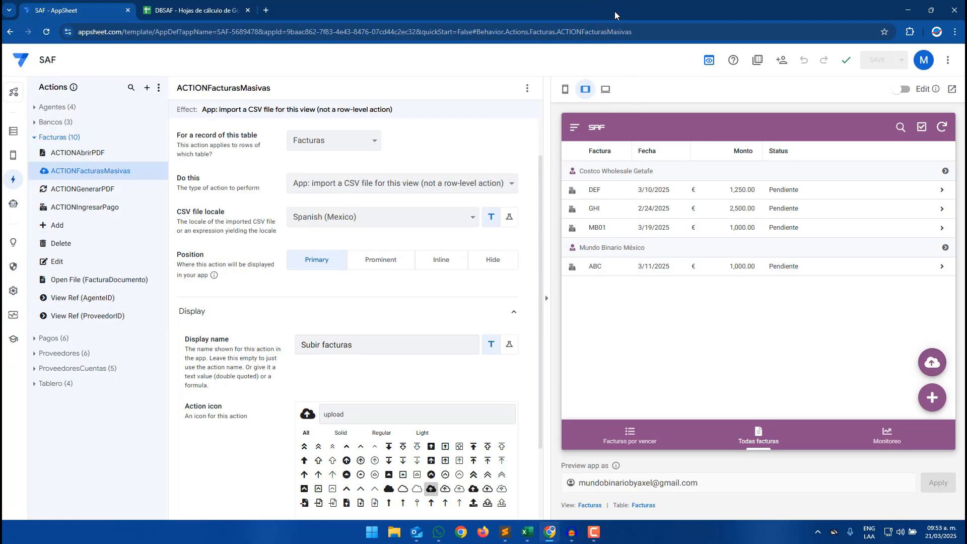
click(527, 532)
click(574, 479)
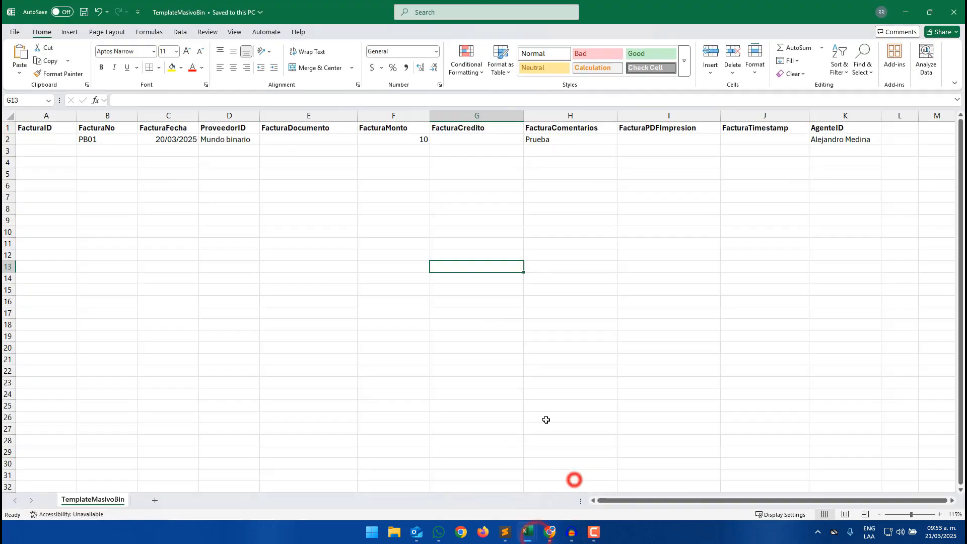
click(15, 31)
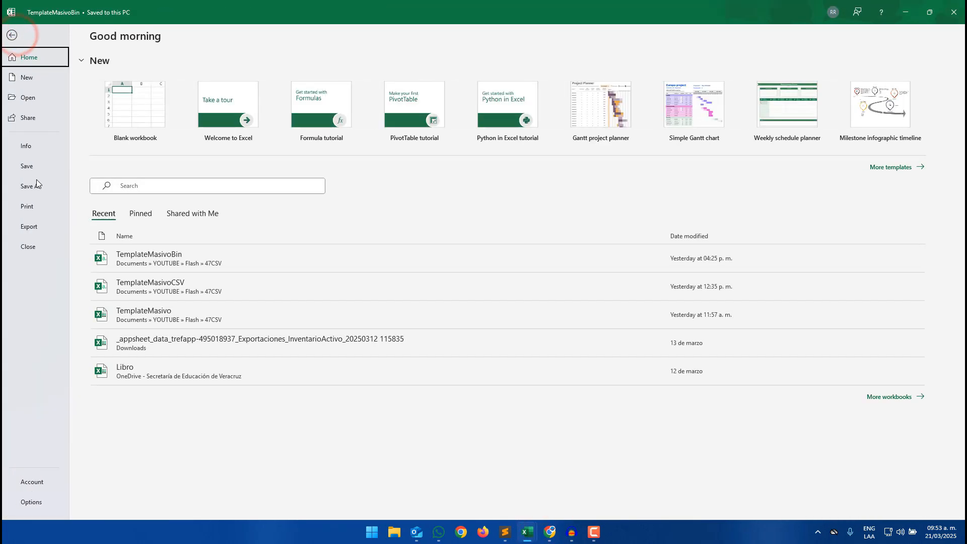
click(33, 186)
click(448, 91)
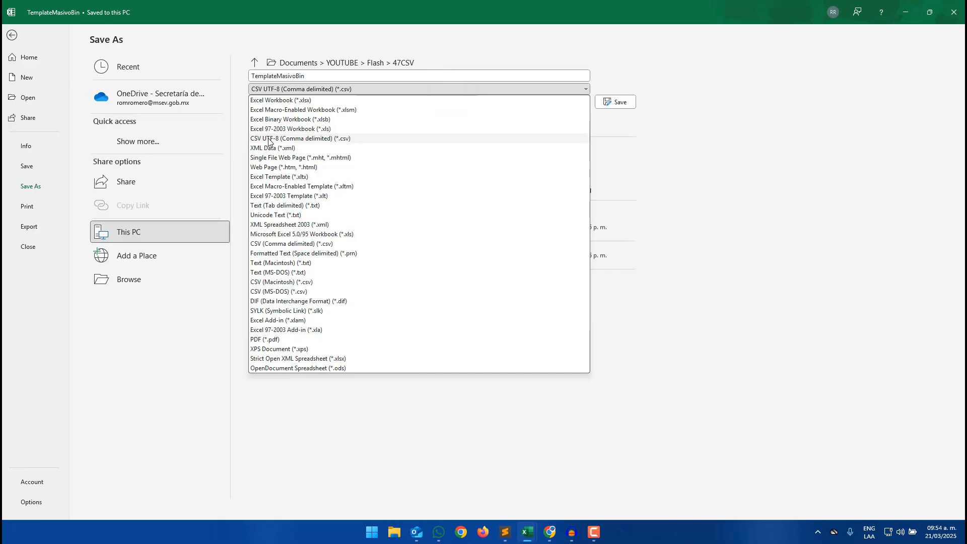
click(288, 141)
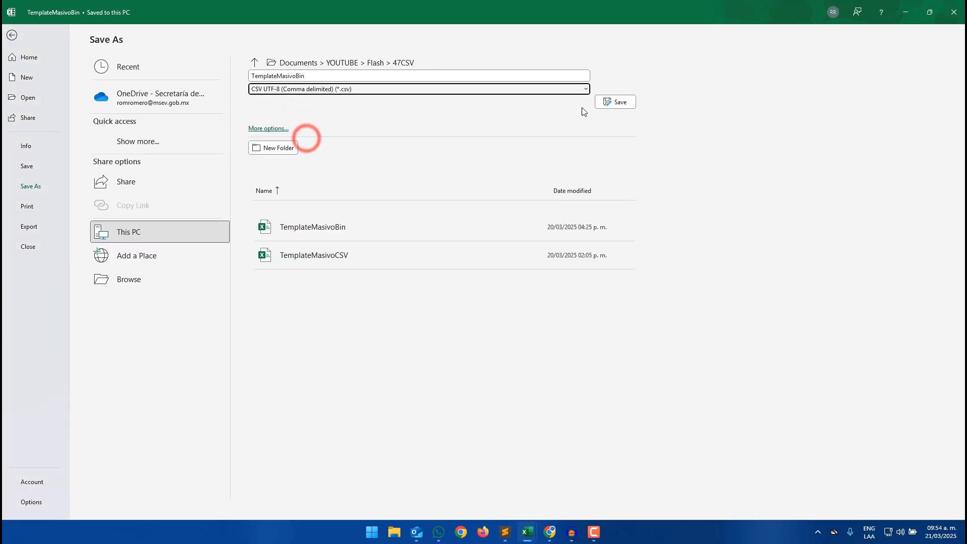
click(608, 103)
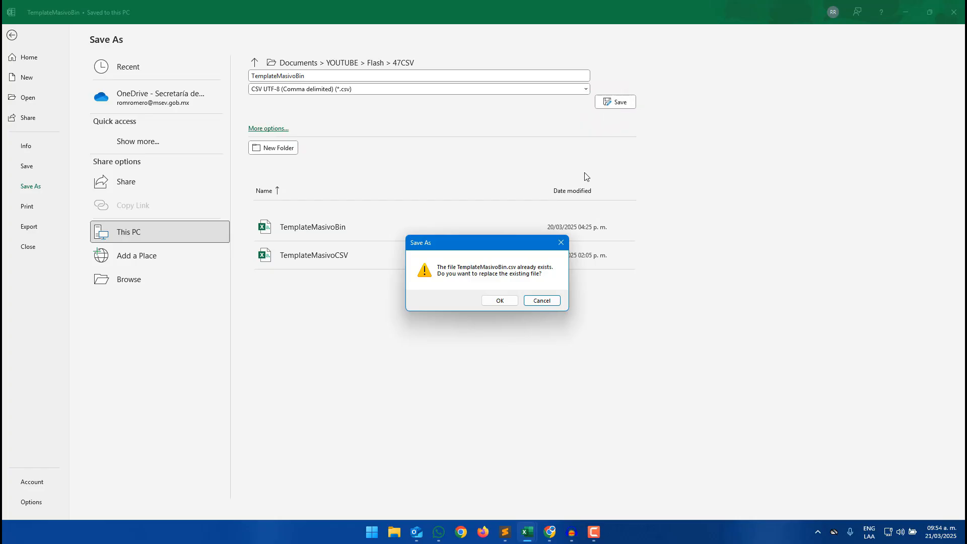
click(499, 300)
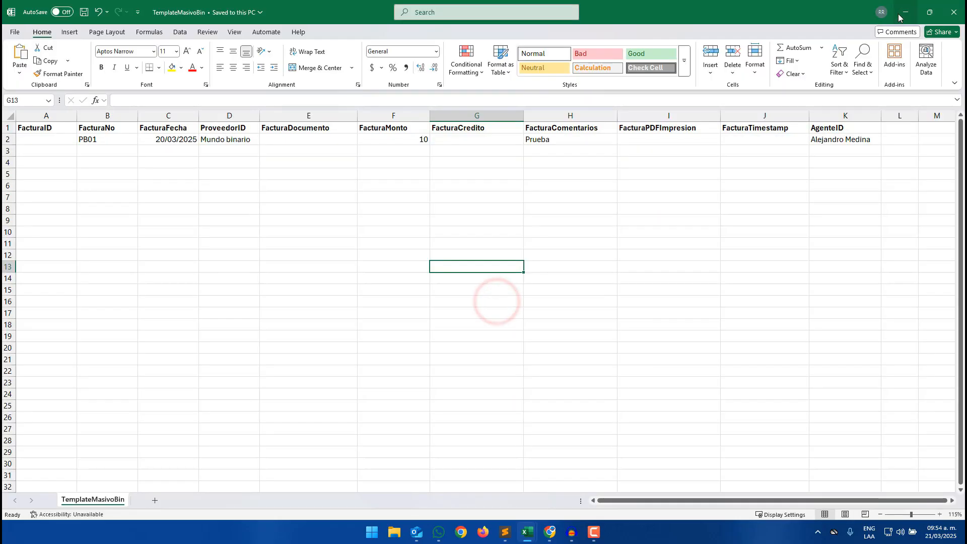
click(897, 13)
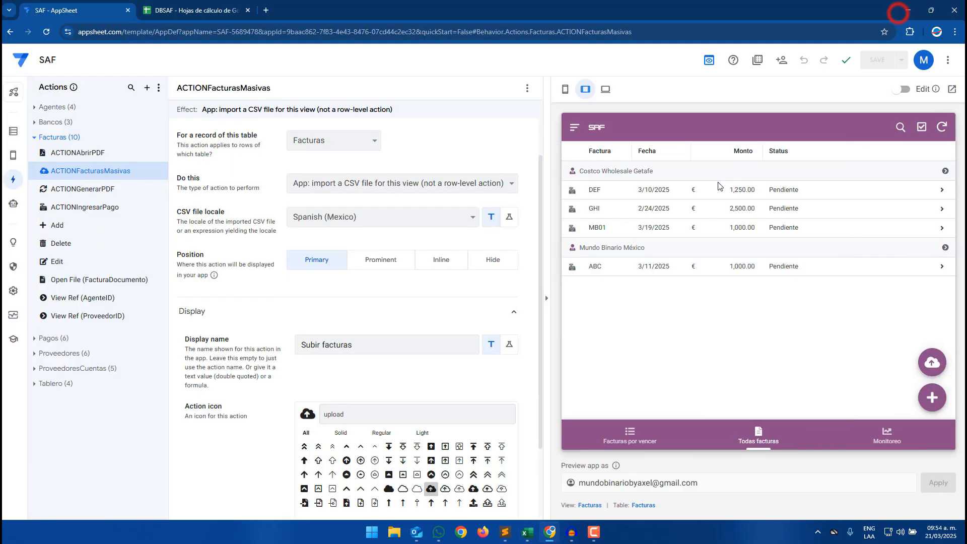
- Run the Subir facturas action in the preview and import the TemplateMasivoBin CSV file
click(941, 364)
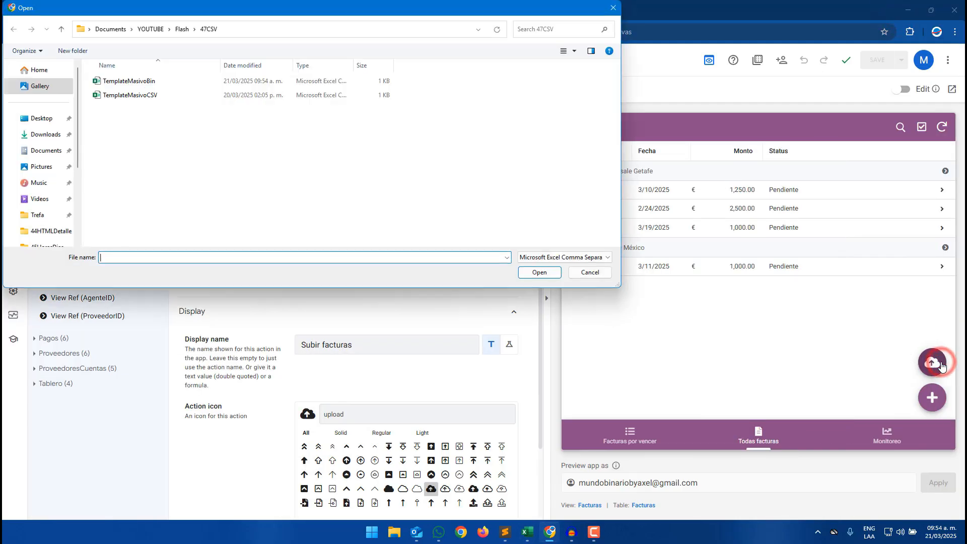
click(141, 84)
click(150, 96)
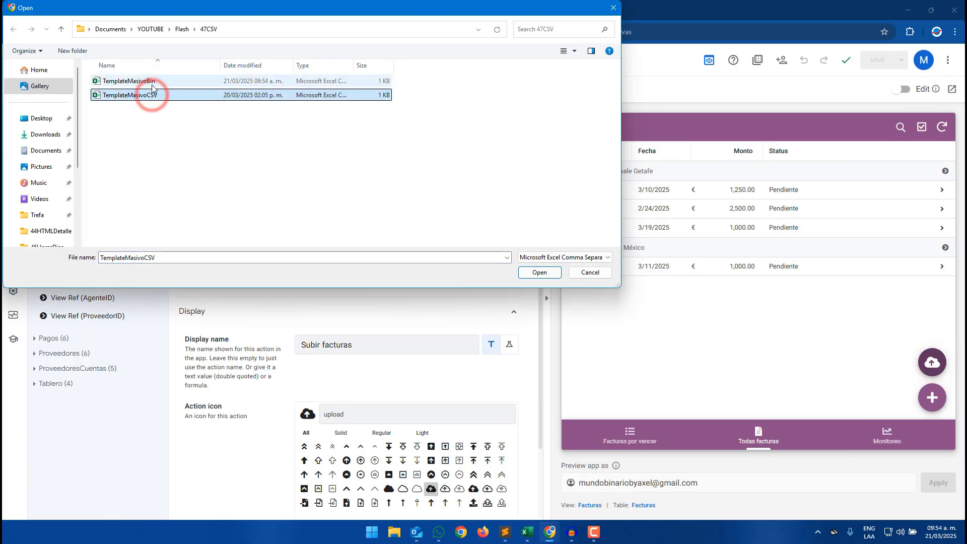
click(151, 82)
drag(186, 11, 405, 93)
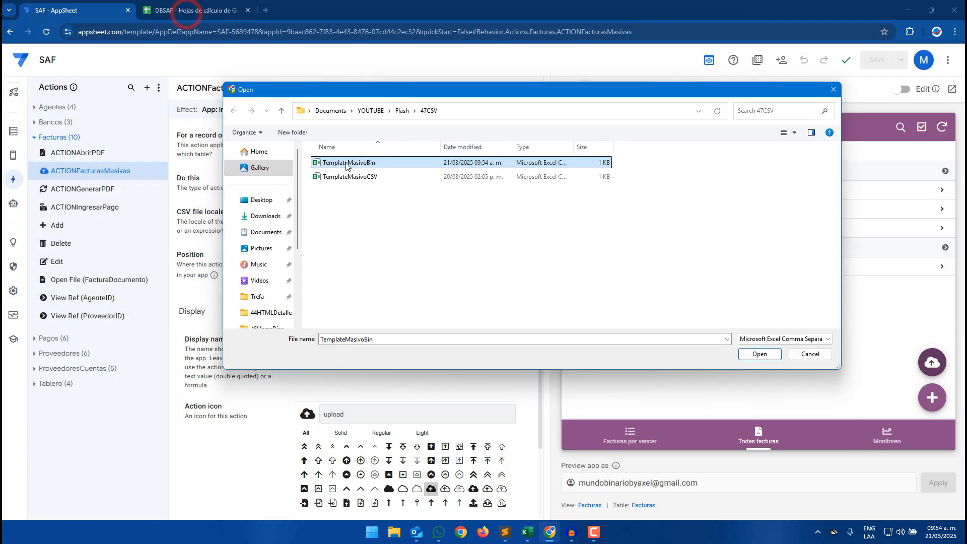
click(758, 354)
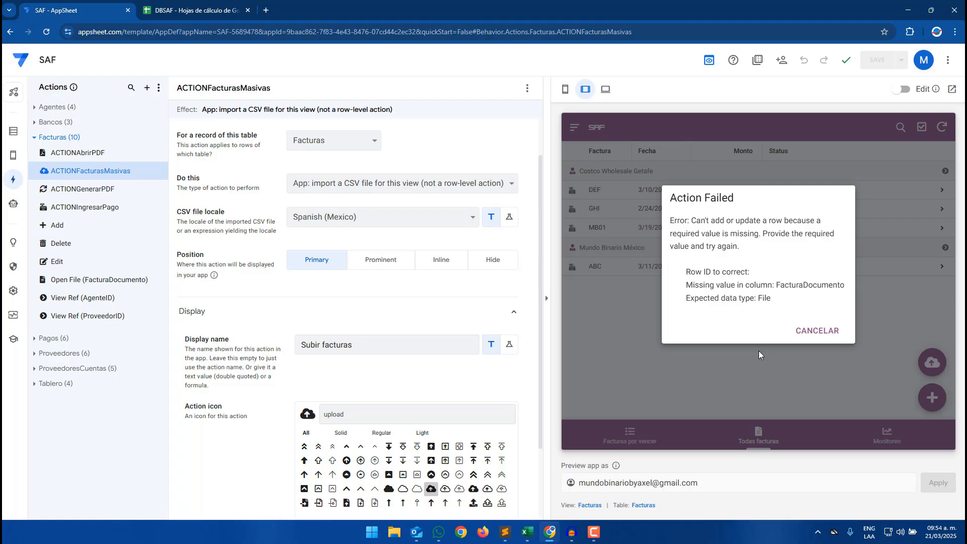
- Review the import error, open the Facturas table's column list, and switch the preview to mobile size
drag(781, 284, 844, 290)
click(843, 292)
click(746, 286)
mouse_move(558, 535)
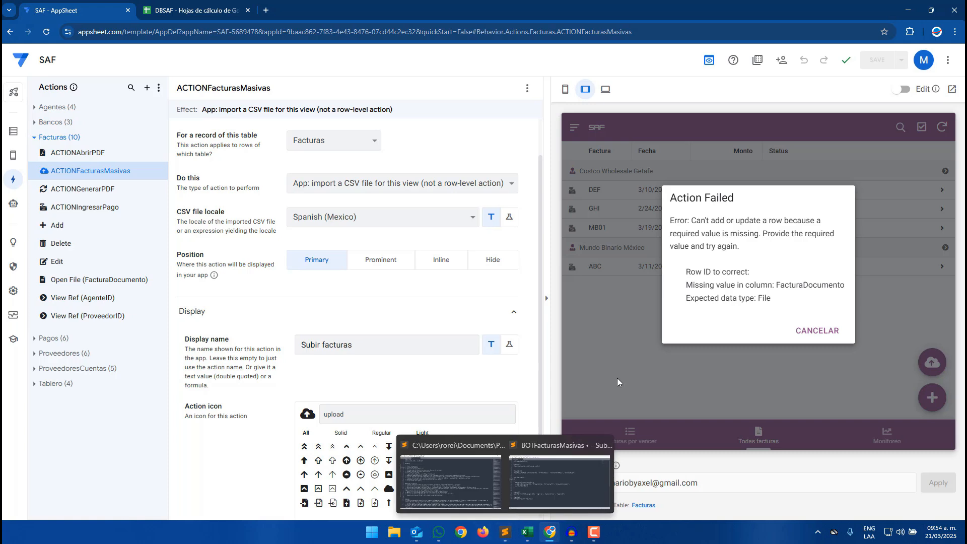
click(644, 505)
click(564, 89)
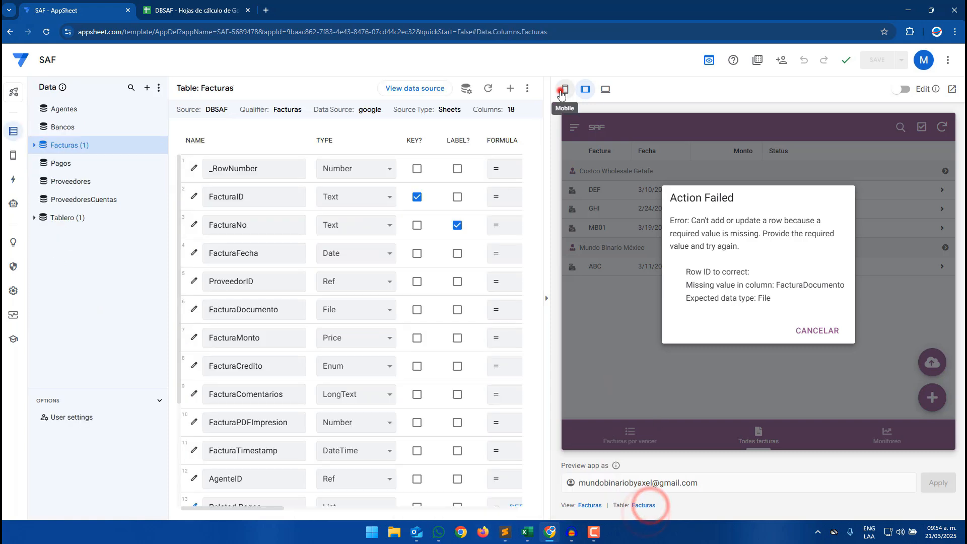
- Dismiss the import error and open a new invoice form in the app preview
drag(290, 310, 282, 310)
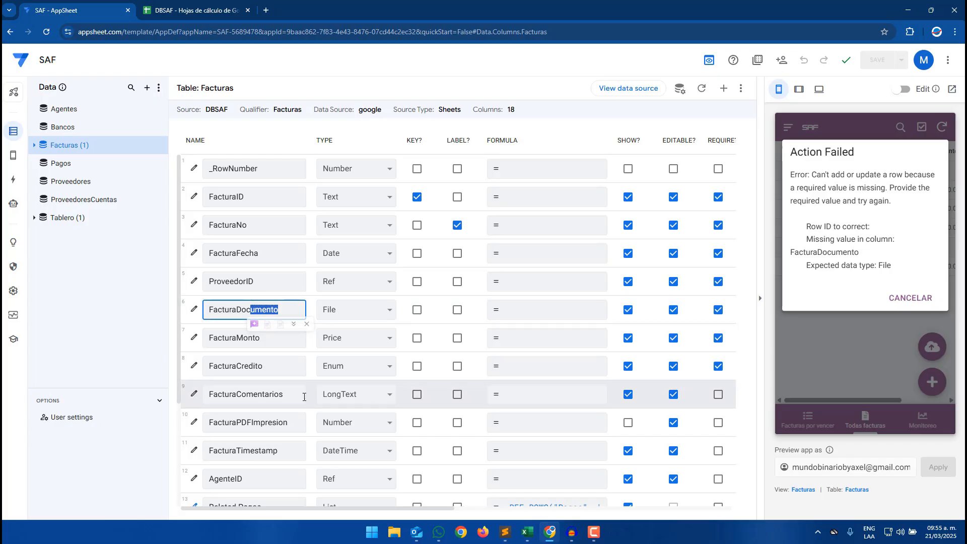
drag(235, 395, 284, 395)
drag(231, 367, 276, 368)
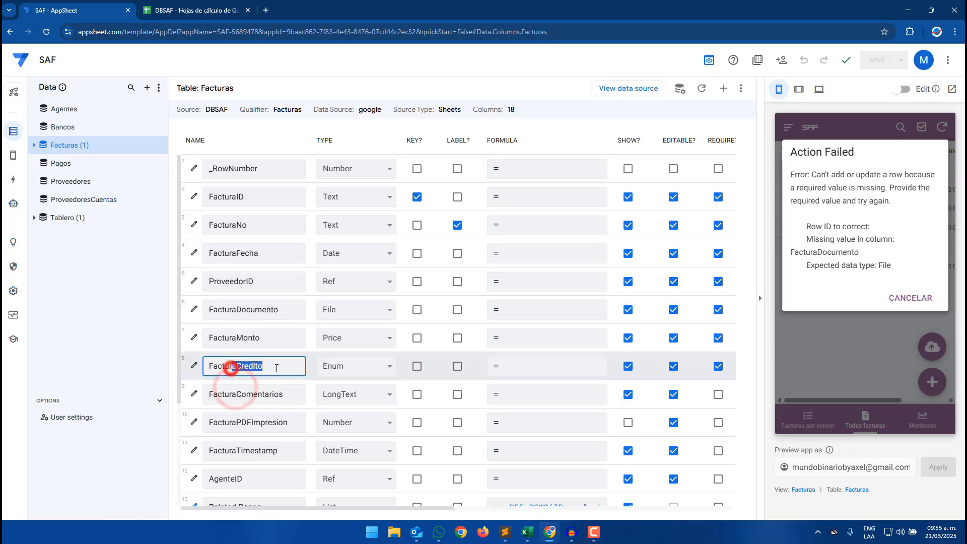
click(904, 296)
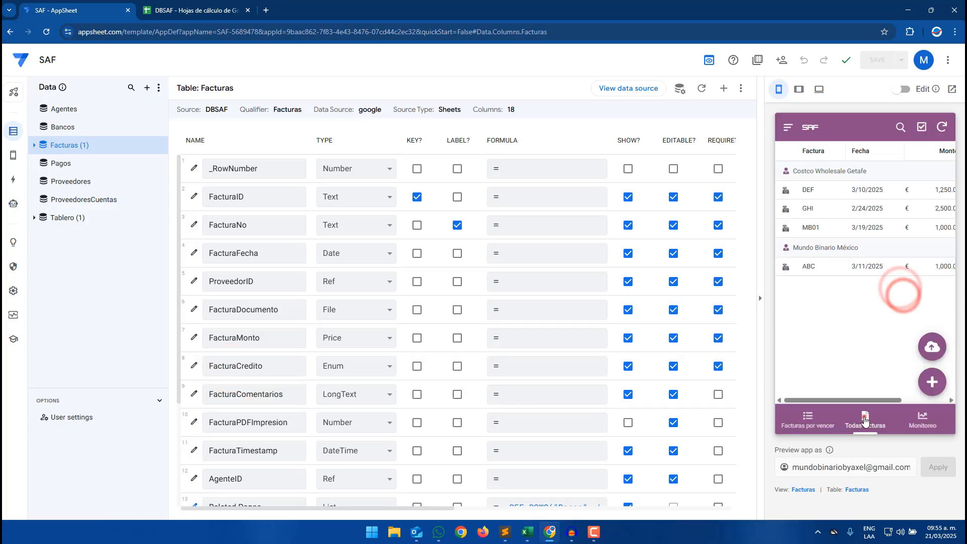
click(932, 381)
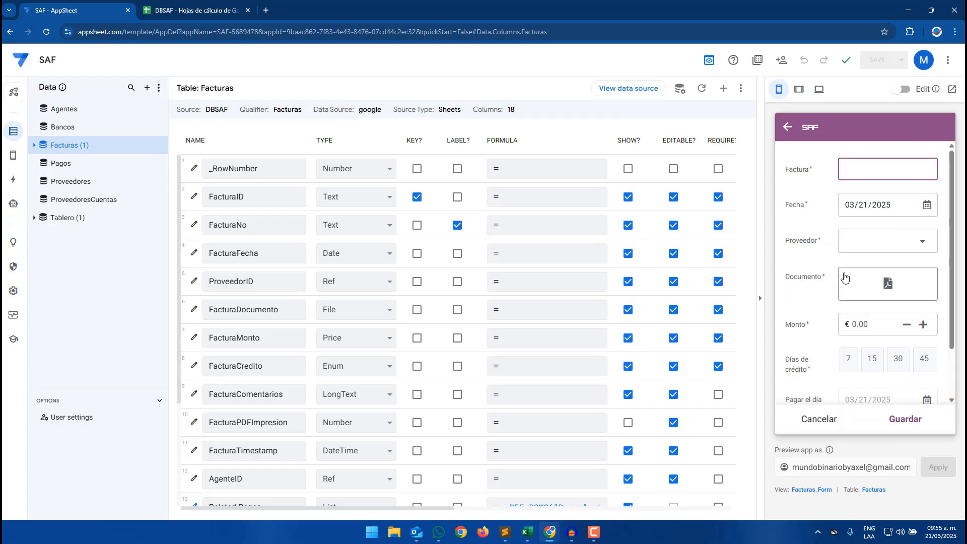
- Copy the form view's name Facturas_Form from the preview
drag(832, 495, 791, 489)
right_click(802, 488)
click(825, 487)
click(889, 445)
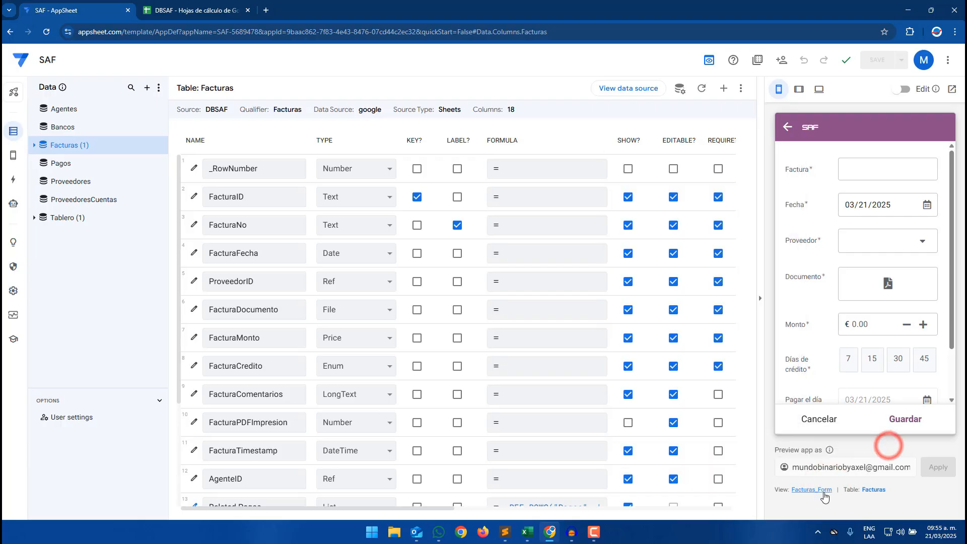
right_click(823, 489)
click(863, 446)
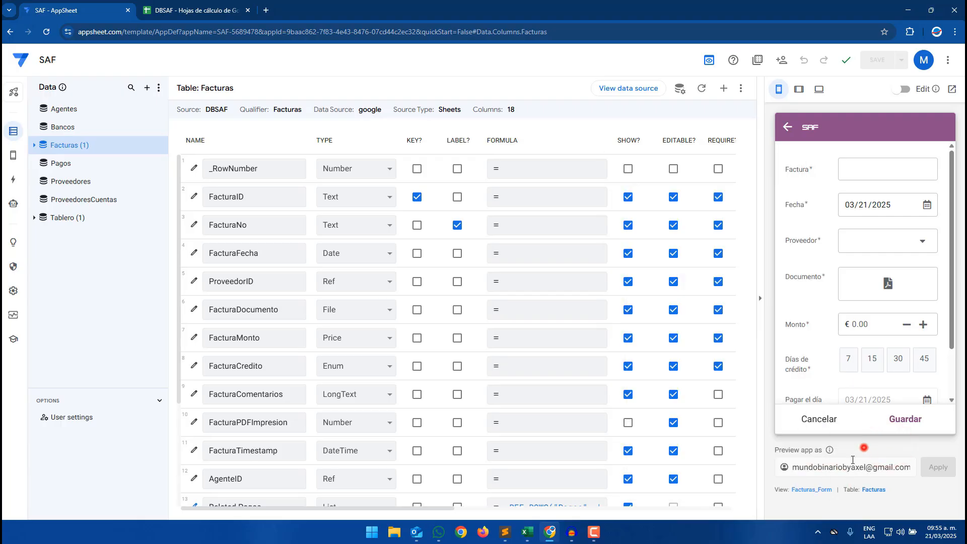
drag(833, 492, 795, 498)
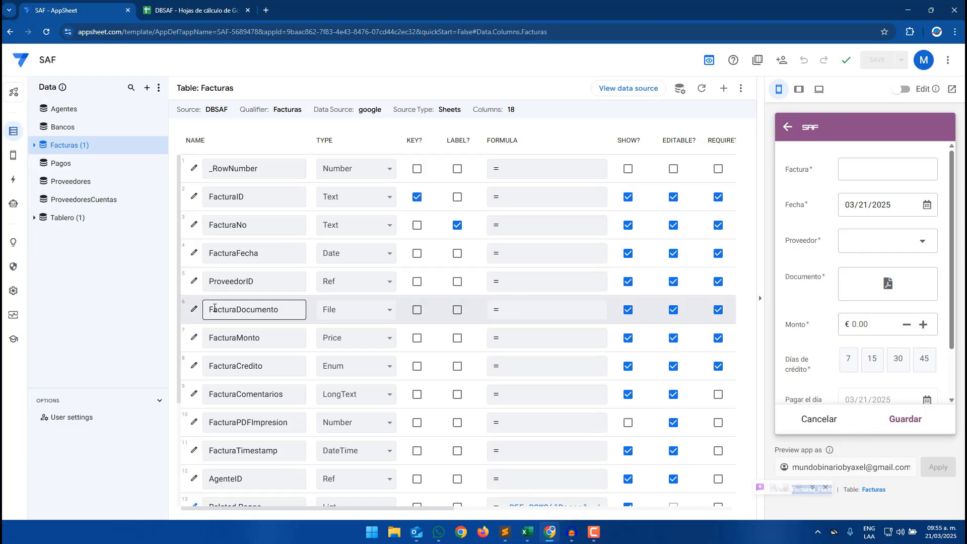
- Make FacturaDocumento required only when CONTEXT("View")="Facturas_Form" and close the column editor
click(191, 310)
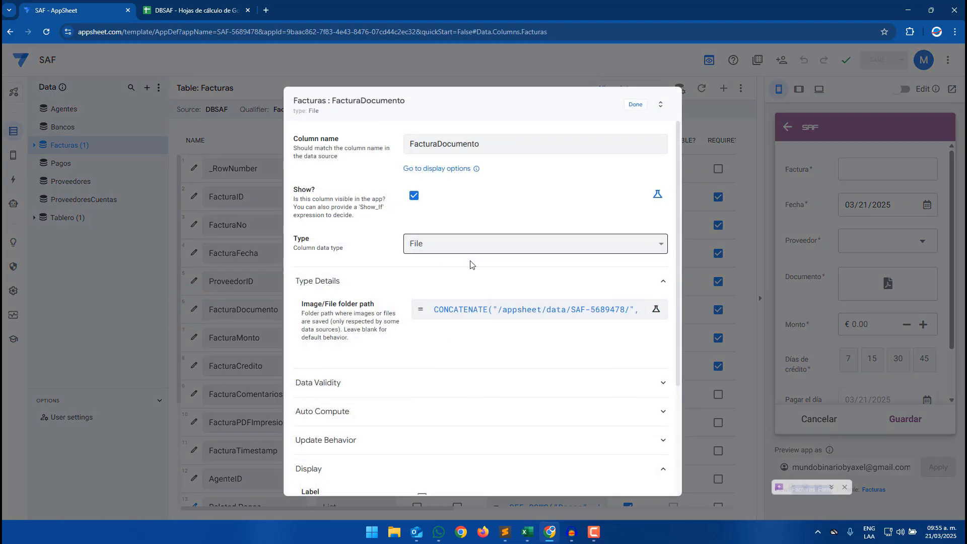
scroll(345, 329, down, 1)
click(345, 329)
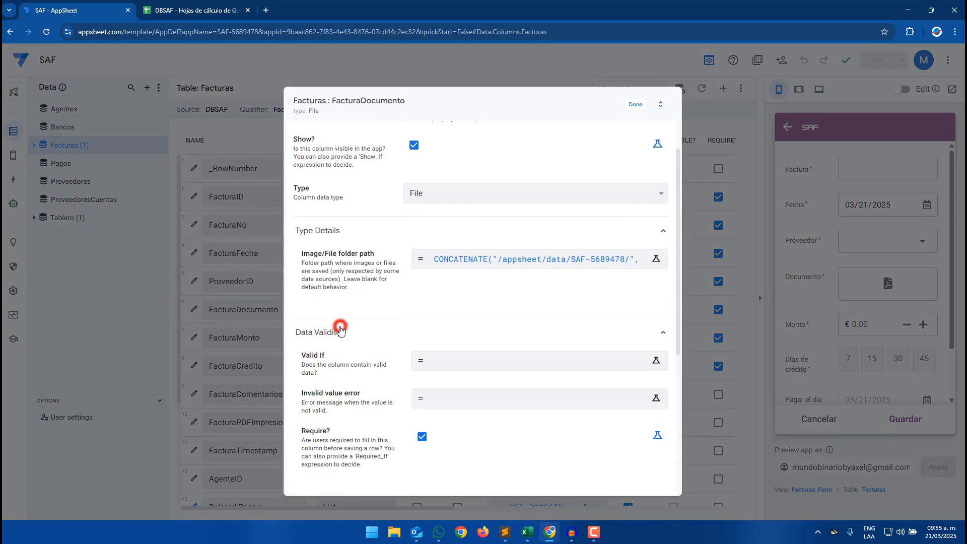
click(659, 436)
click(453, 438)
text(conte)
key(Return)
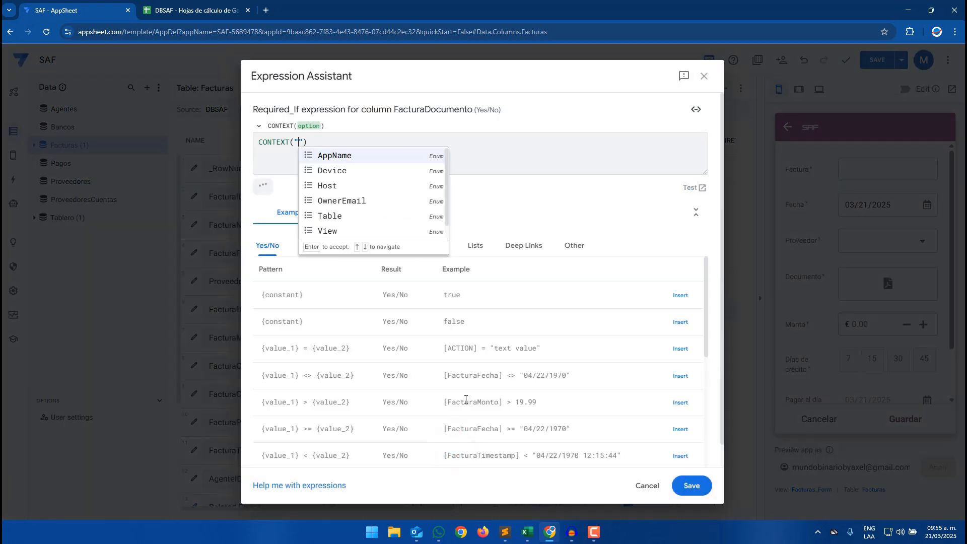
text(Vie)
key(Return)
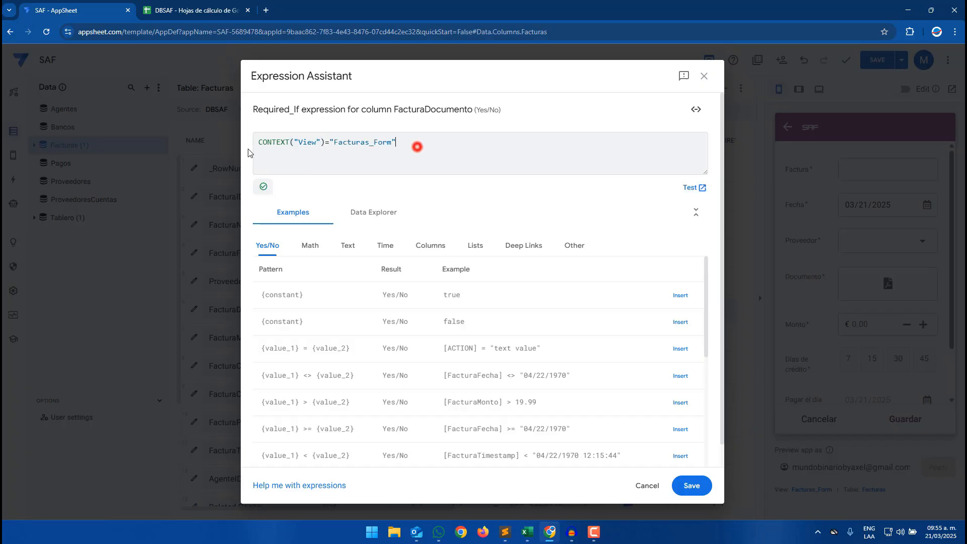
triple_click(417, 147)
key(ctrl+c)
click(693, 485)
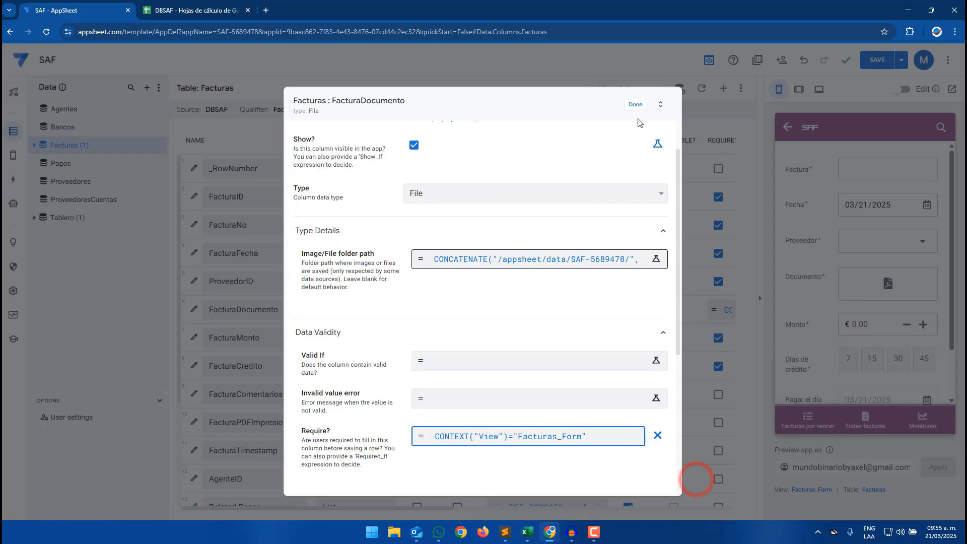
click(635, 104)
- Paste the same CONTEXT("View")="Facturas_Form" condition as FacturaCredito's Require expression
click(193, 368)
scroll(432, 407, down, 5)
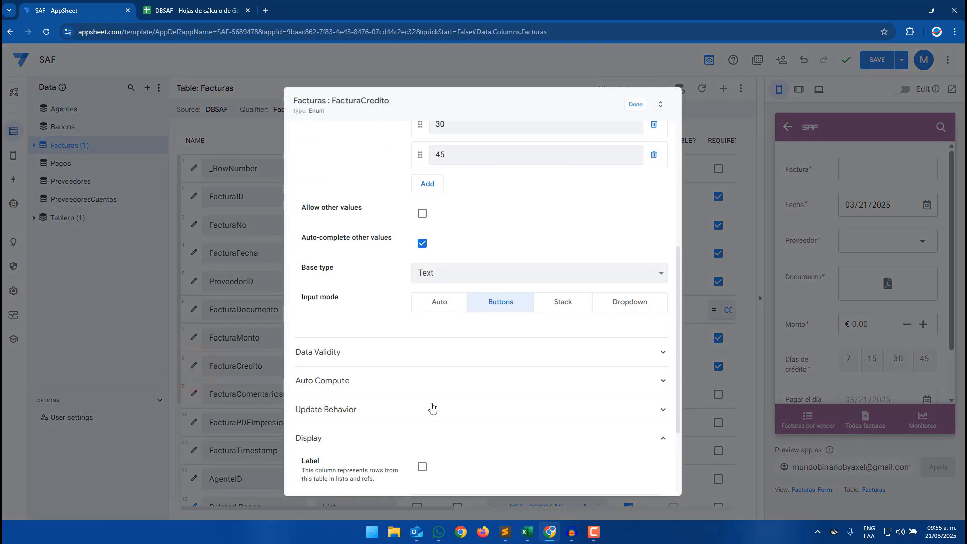
click(397, 409)
scroll(396, 403, down, 2)
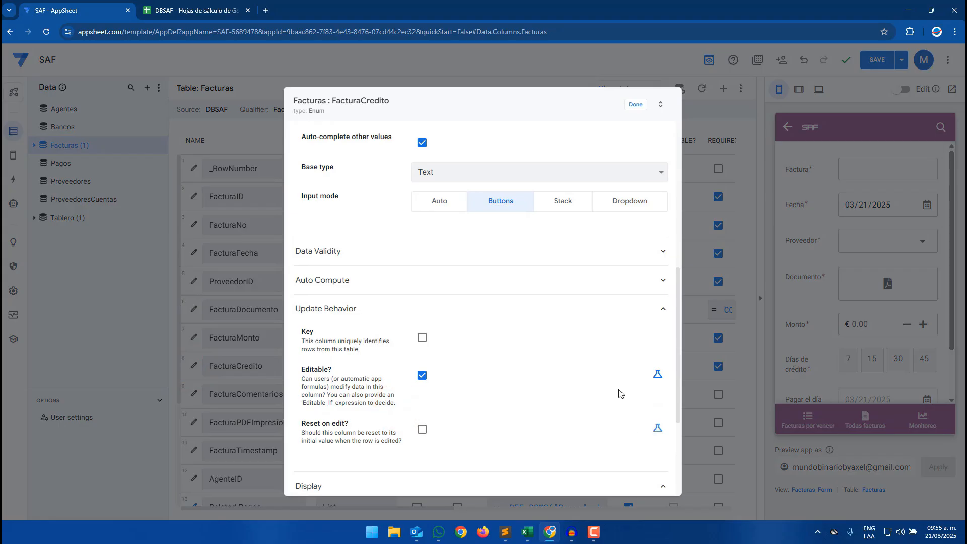
click(405, 280)
click(446, 254)
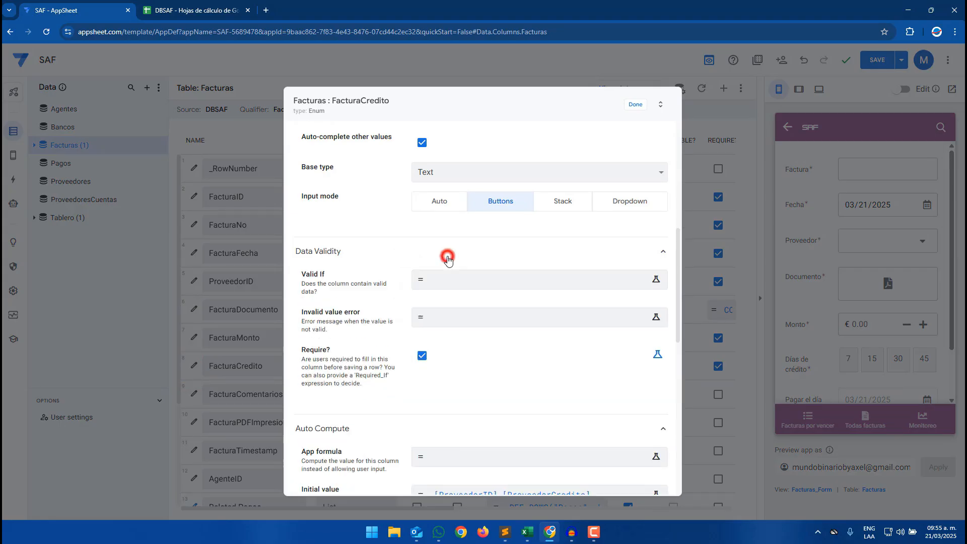
click(657, 354)
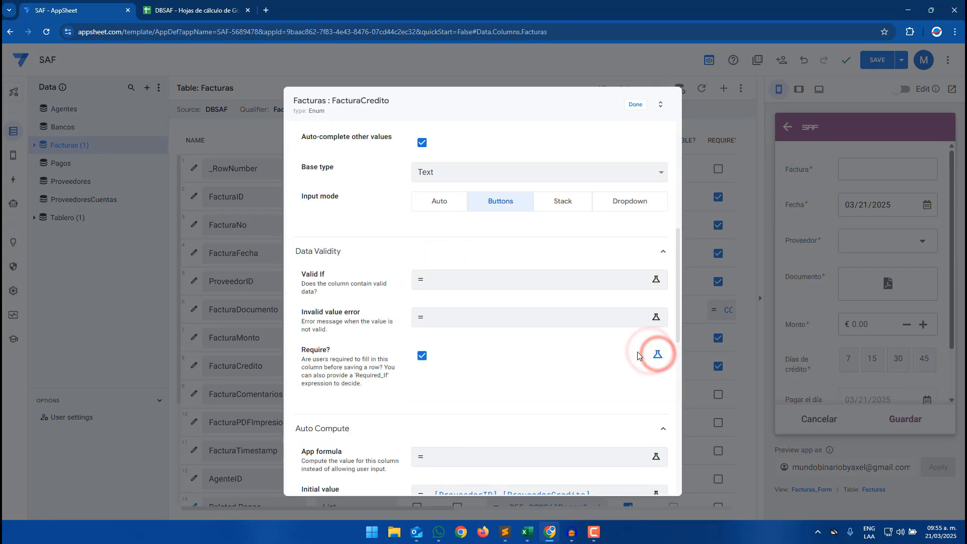
click(516, 364)
key(ctrl+v)
click(683, 482)
- Inspect the FacturaDocumento cell of the TemplateMasivoBin workbook in Excel
click(527, 532)
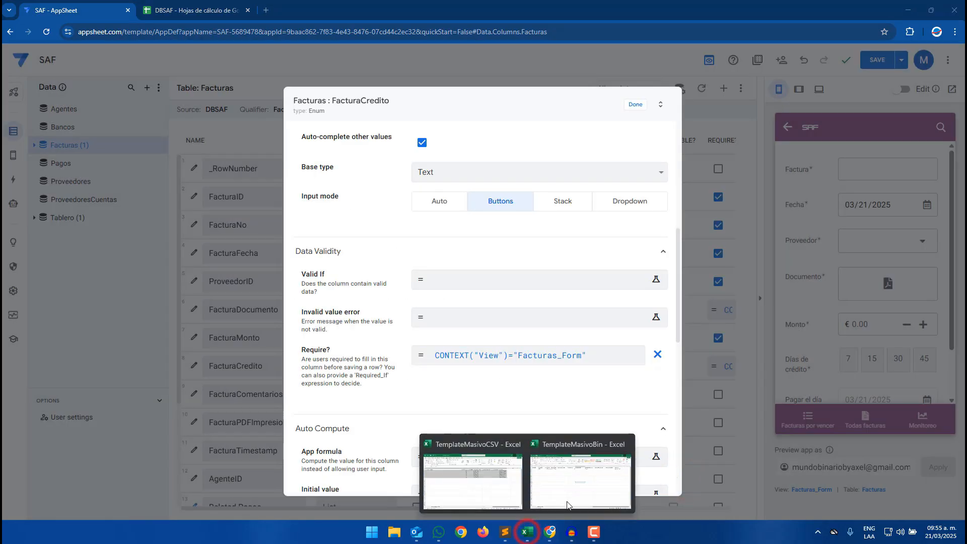
click(575, 488)
click(315, 138)
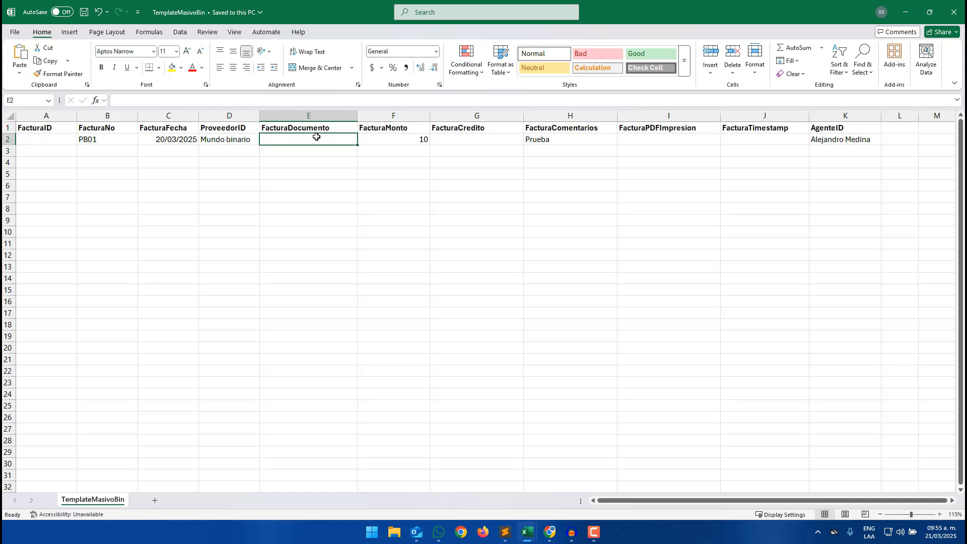
click(906, 11)
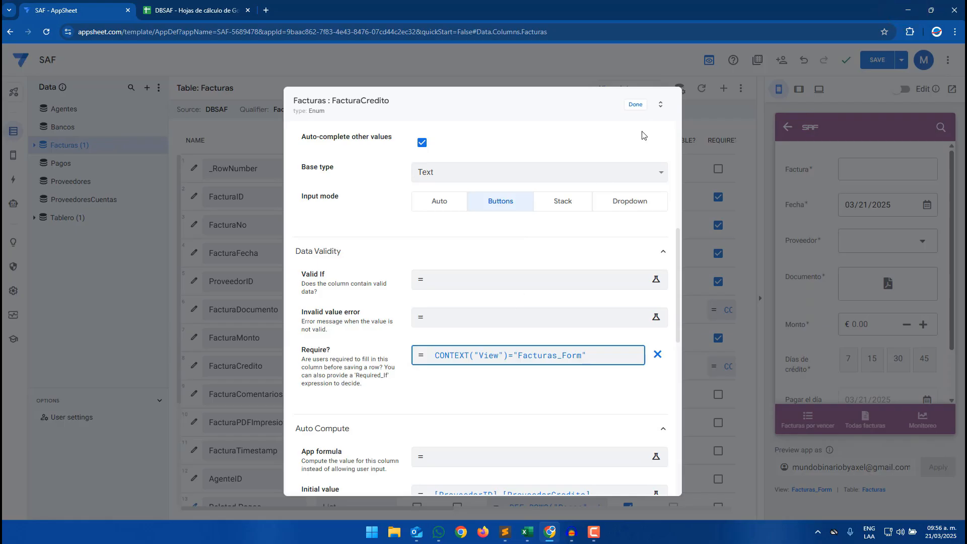
- Close the FacturaCredito column editor and save the app
click(635, 103)
click(875, 60)
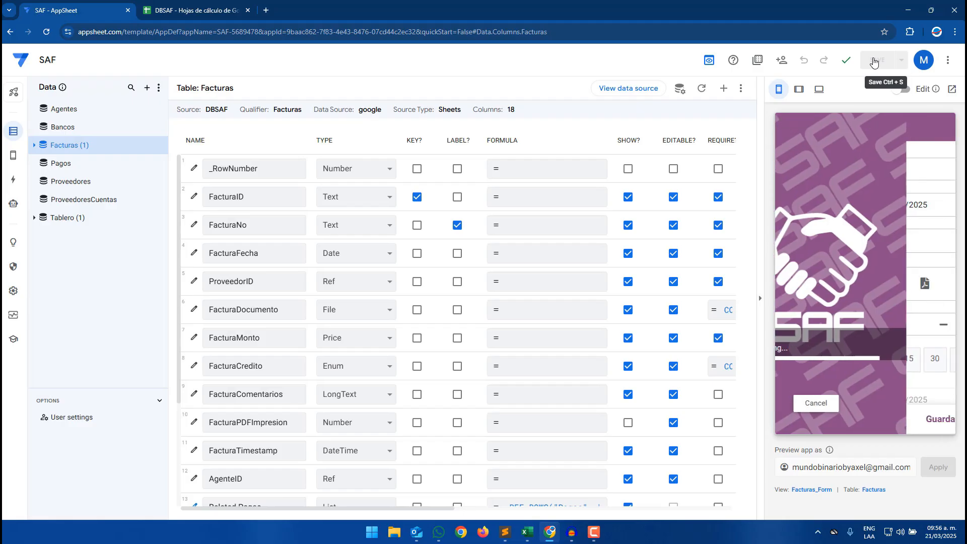
- Check the template's FacturaDocumento and FacturaCredito cells in Excel, then return to the app editor
mouse_move(524, 538)
click(558, 492)
click(375, 206)
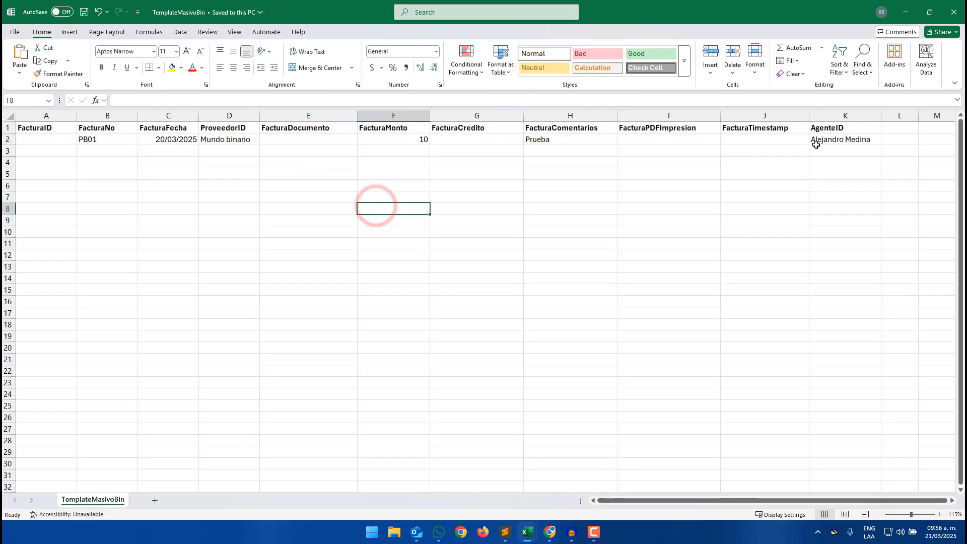
click(299, 136)
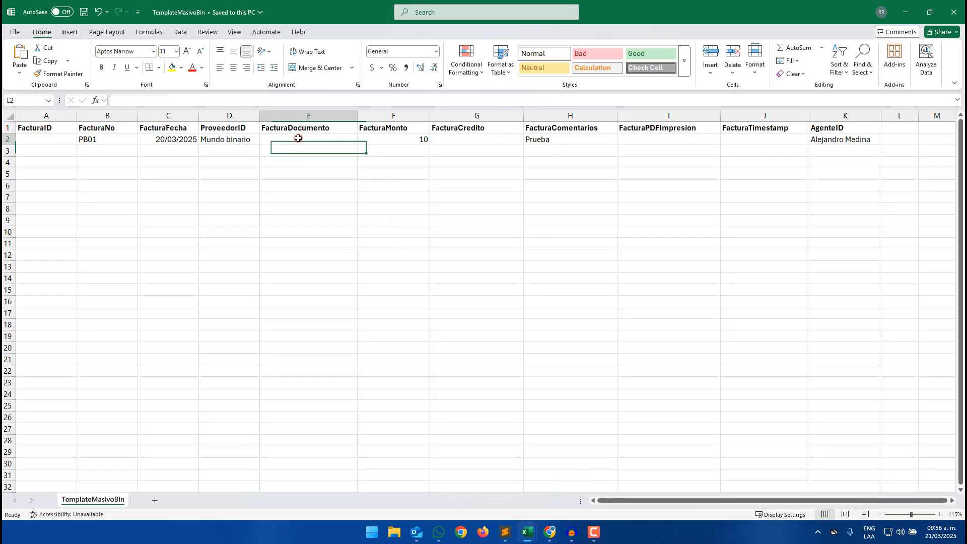
click(460, 137)
click(904, 11)
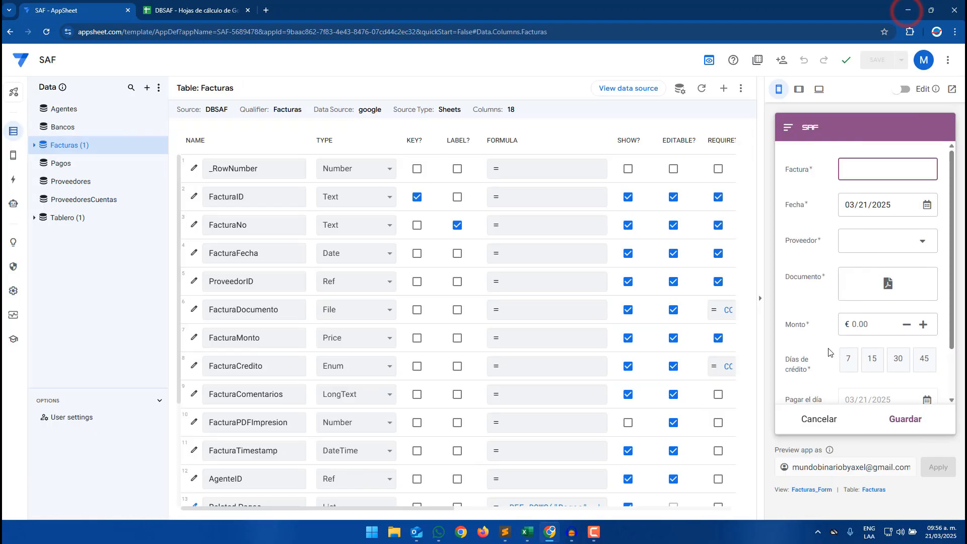
- Cancel the open invoice form and import the TemplateMasivoBin CSV through the invoice list's upload action, dismissing the result
click(827, 417)
click(862, 417)
click(942, 343)
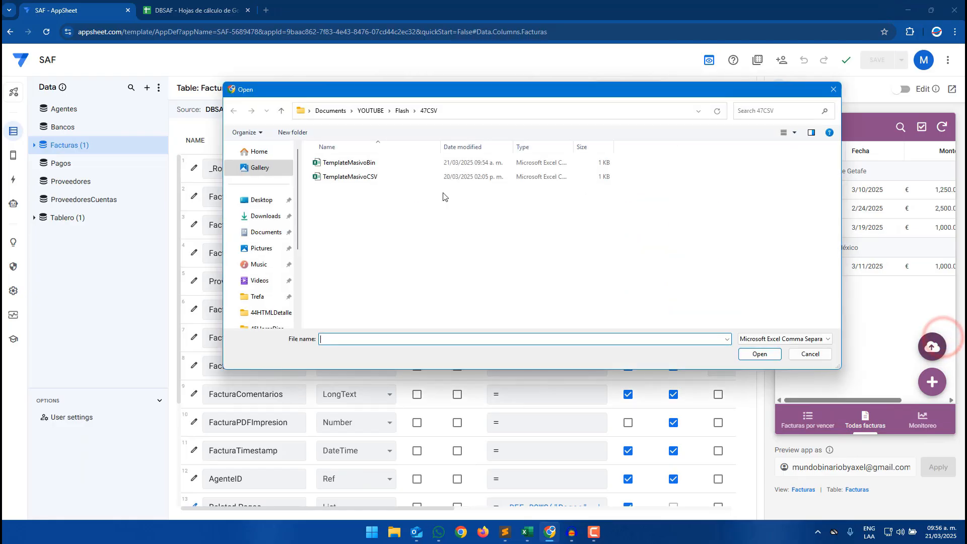
click(349, 162)
click(760, 354)
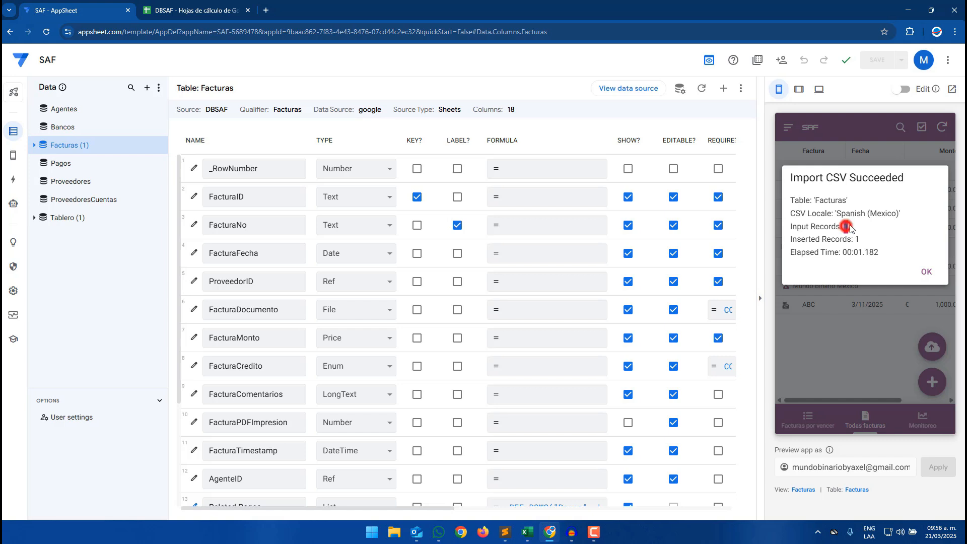
click(857, 229)
double_click(856, 238)
click(886, 243)
drag(855, 252, 887, 254)
click(884, 244)
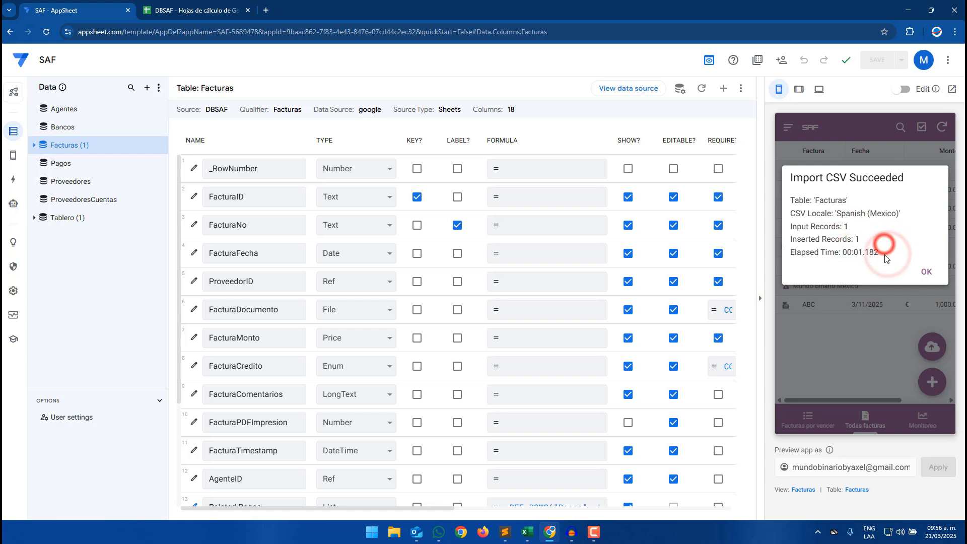
click(925, 272)
- Examine the imported invoice row and the credit column in the Facturas sheet of DBSAF
click(197, 12)
click(129, 235)
drag(49, 200, 740, 206)
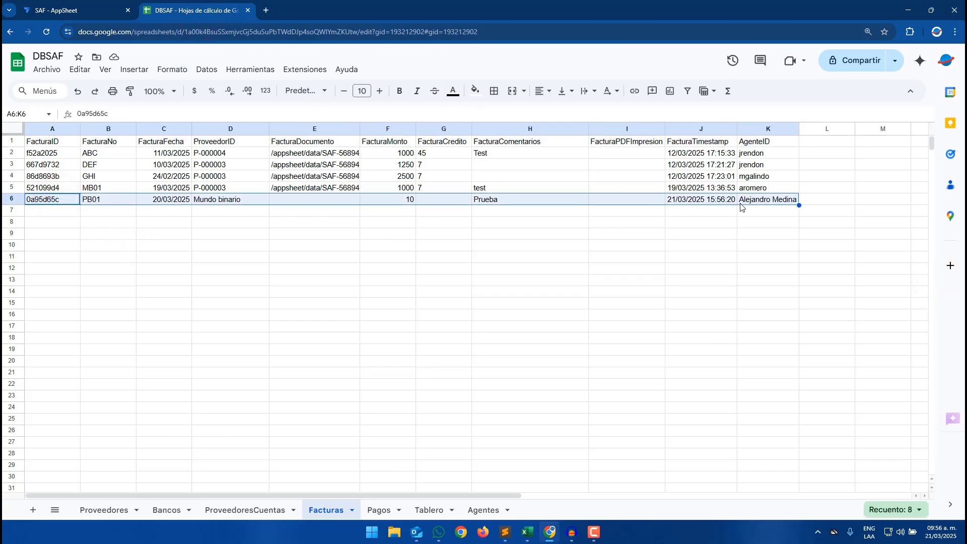
click(439, 202)
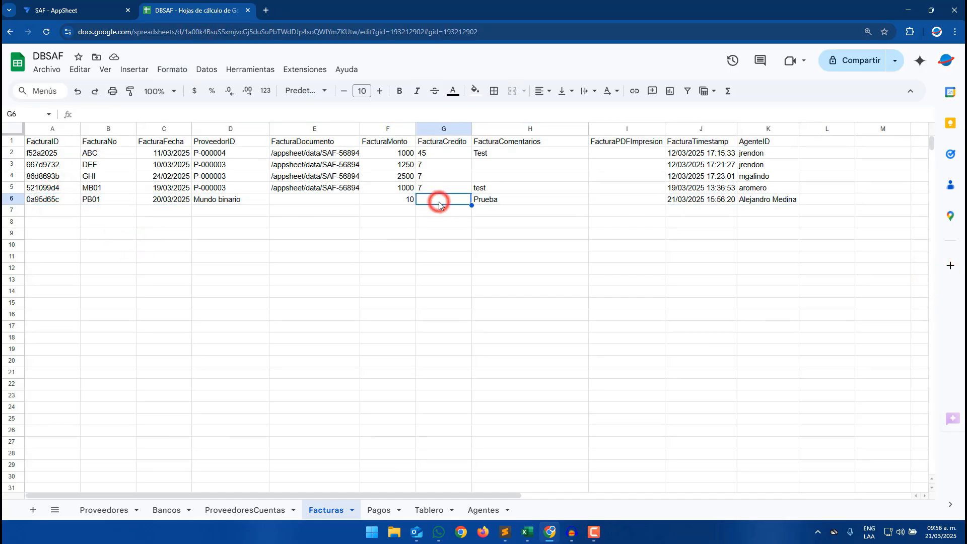
click(326, 202)
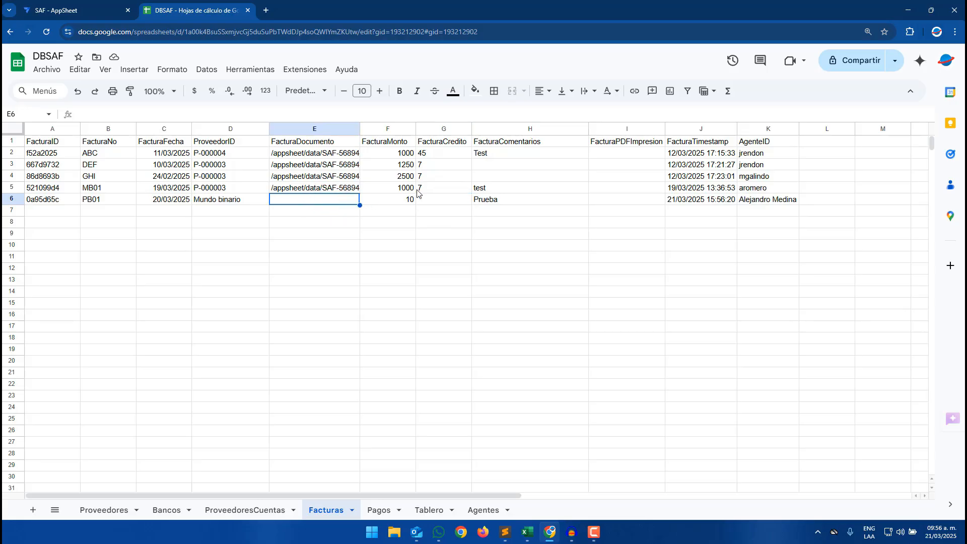
drag(438, 156, 439, 191)
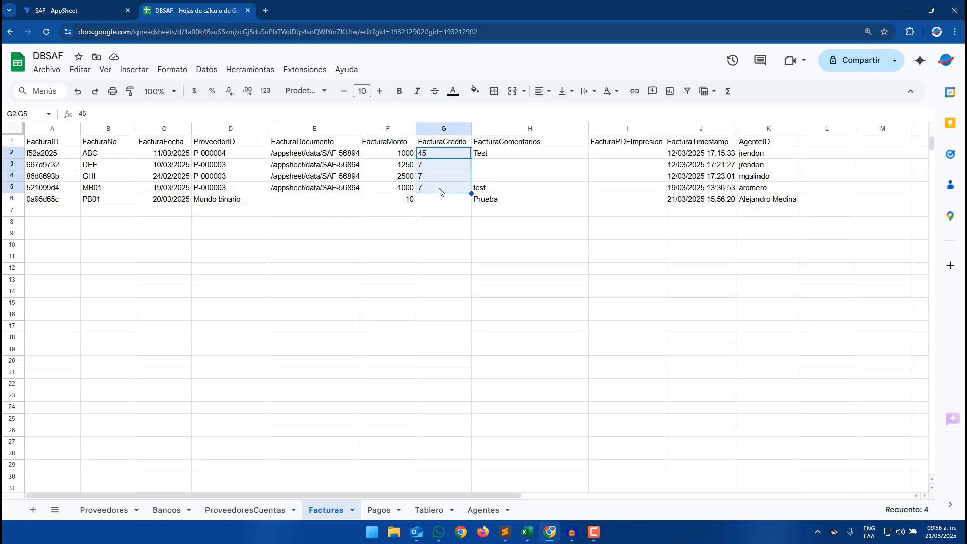
click(223, 154)
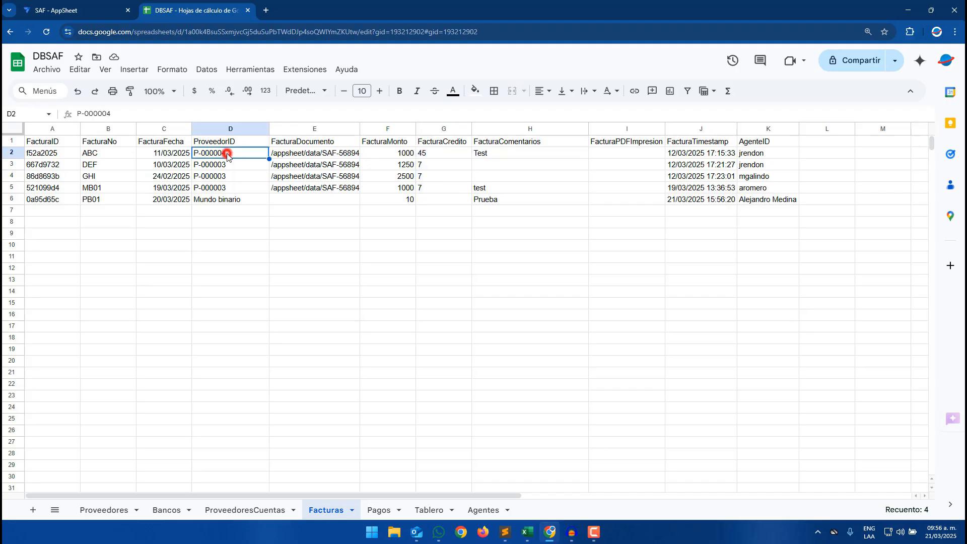
- Compare supplier IDs and credit days between the Proveedores and Facturas sheets
click(110, 510)
click(48, 175)
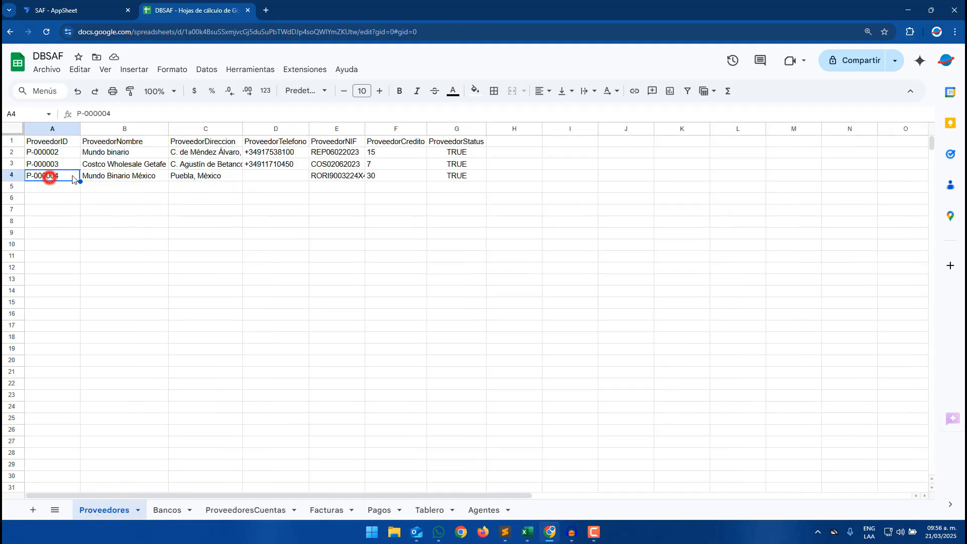
click(384, 179)
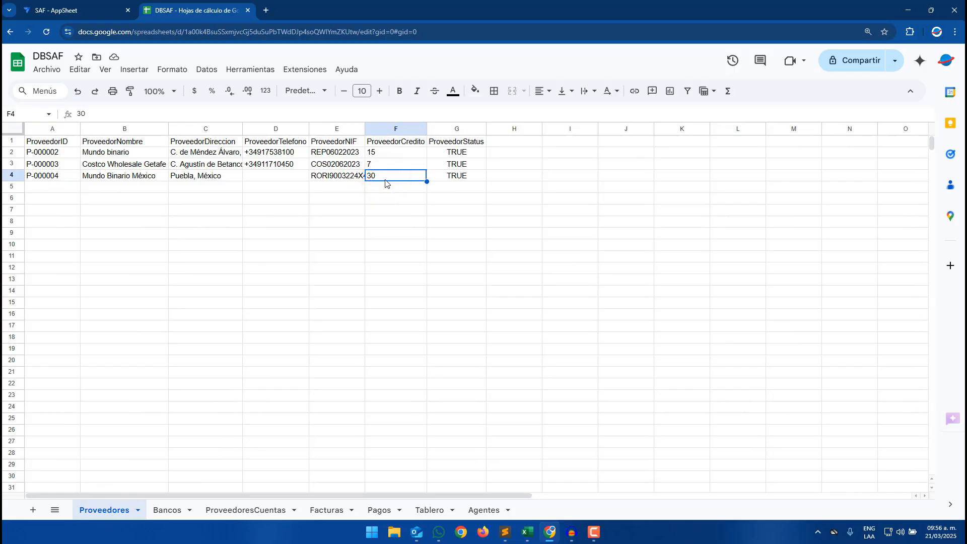
click(327, 508)
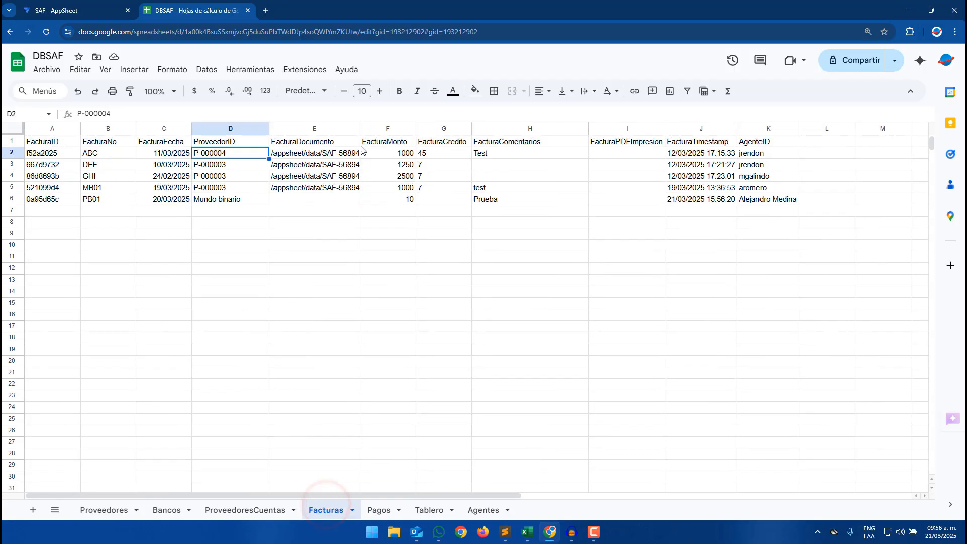
click(440, 160)
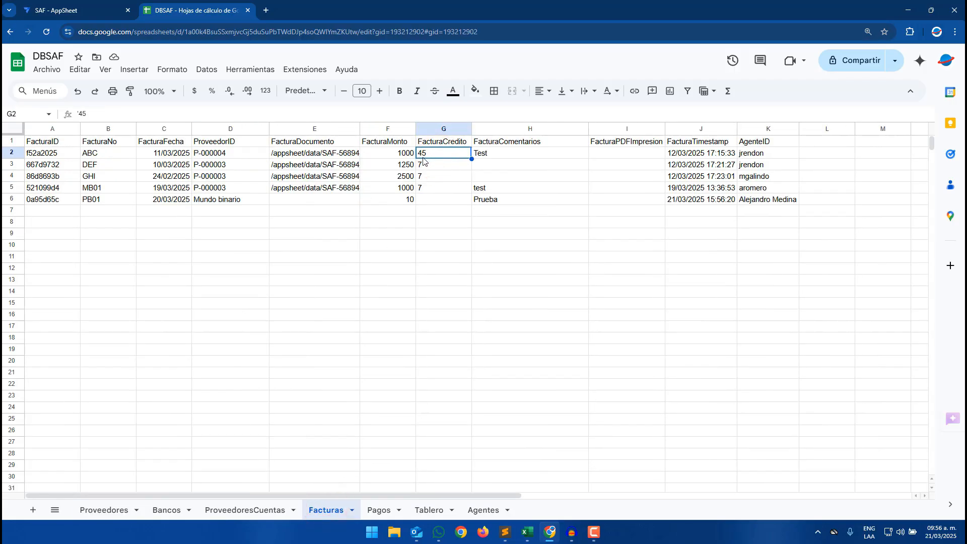
click(252, 165)
click(107, 508)
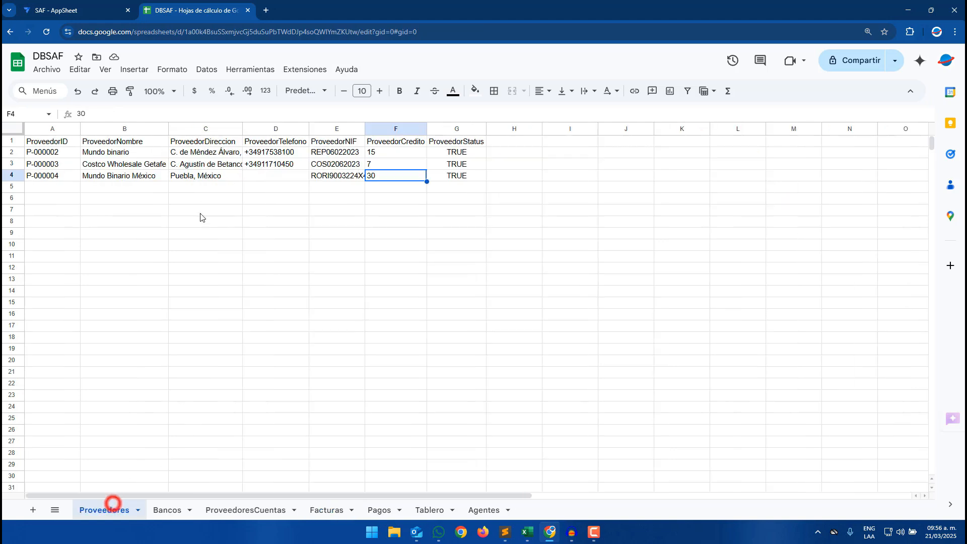
click(56, 158)
click(67, 169)
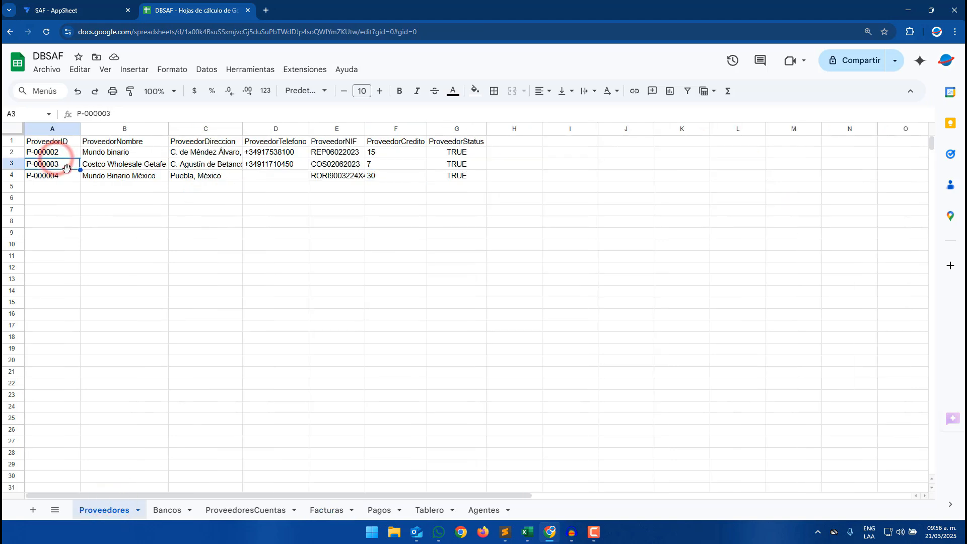
click(381, 163)
click(345, 509)
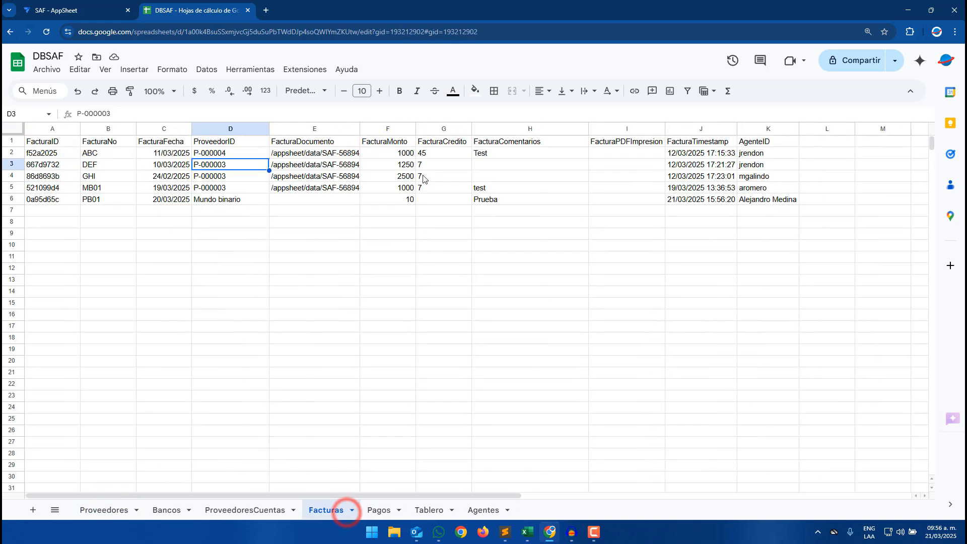
click(425, 167)
drag(426, 168, 37, 189)
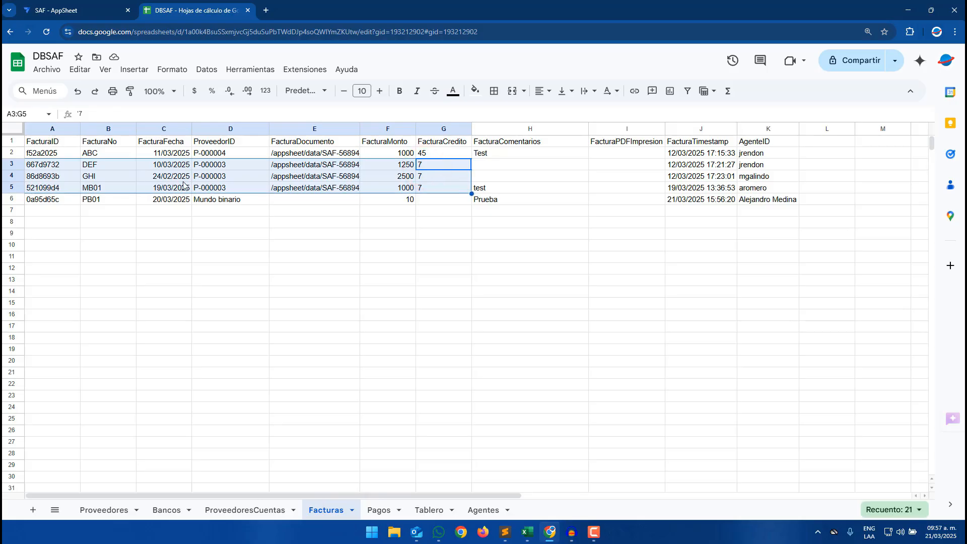
click(220, 201)
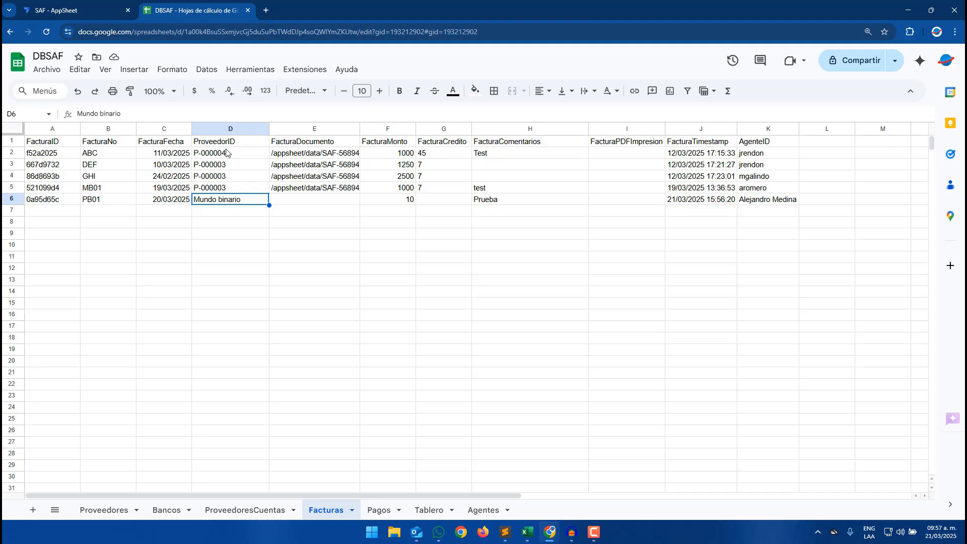
drag(223, 153, 226, 188)
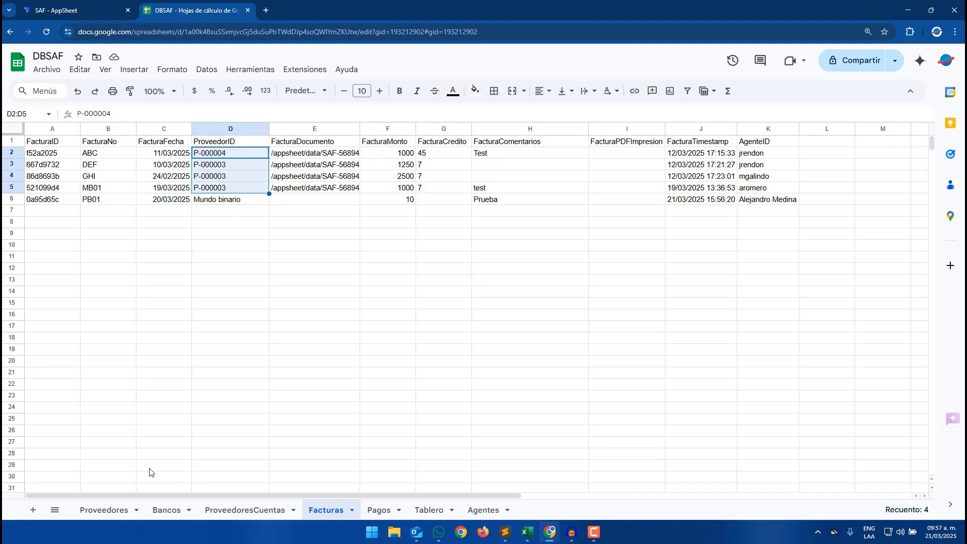
click(120, 512)
click(110, 153)
click(68, 157)
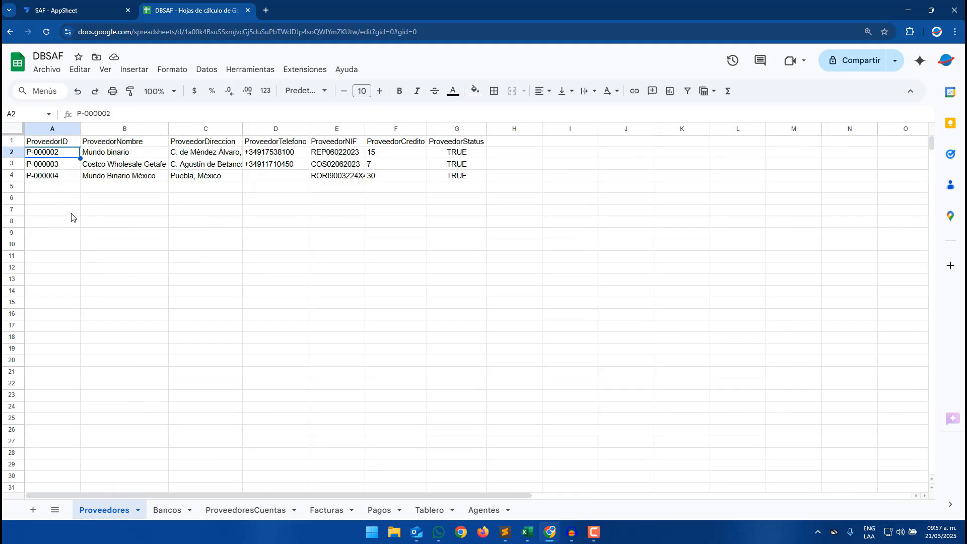
click(344, 511)
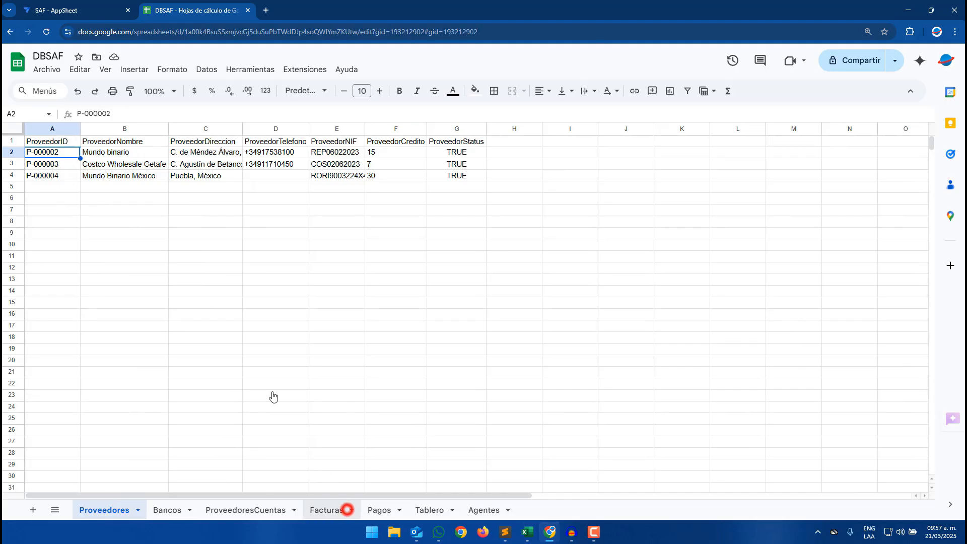
click(226, 199)
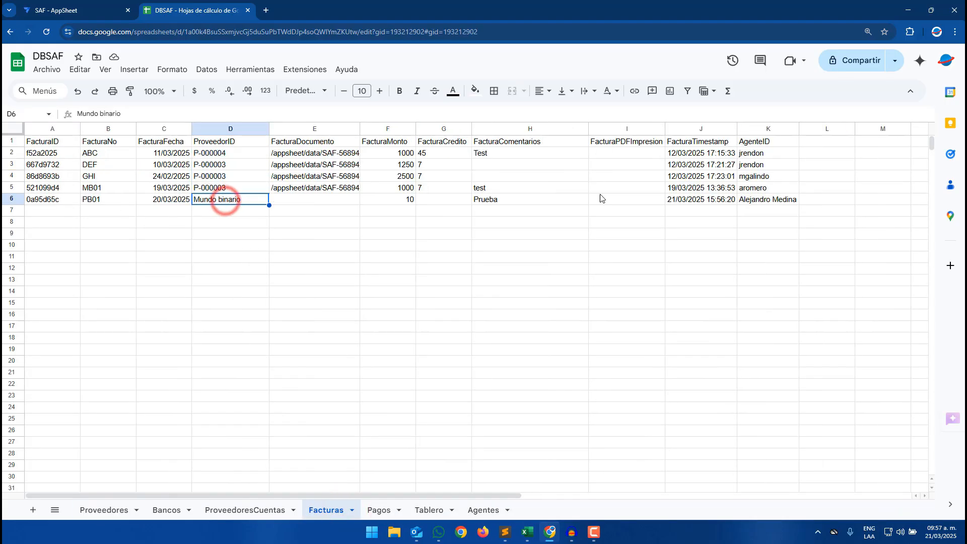
click(762, 200)
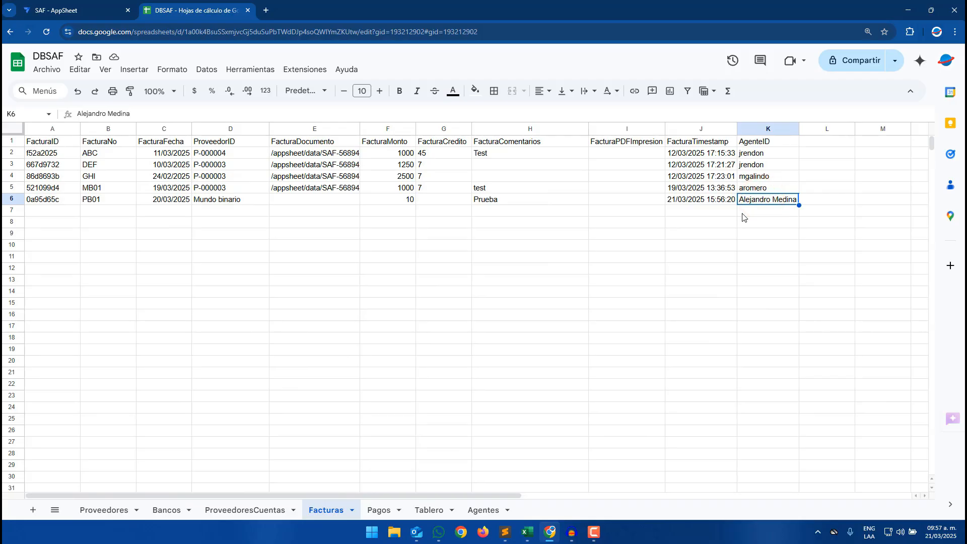
drag(722, 204, 31, 201)
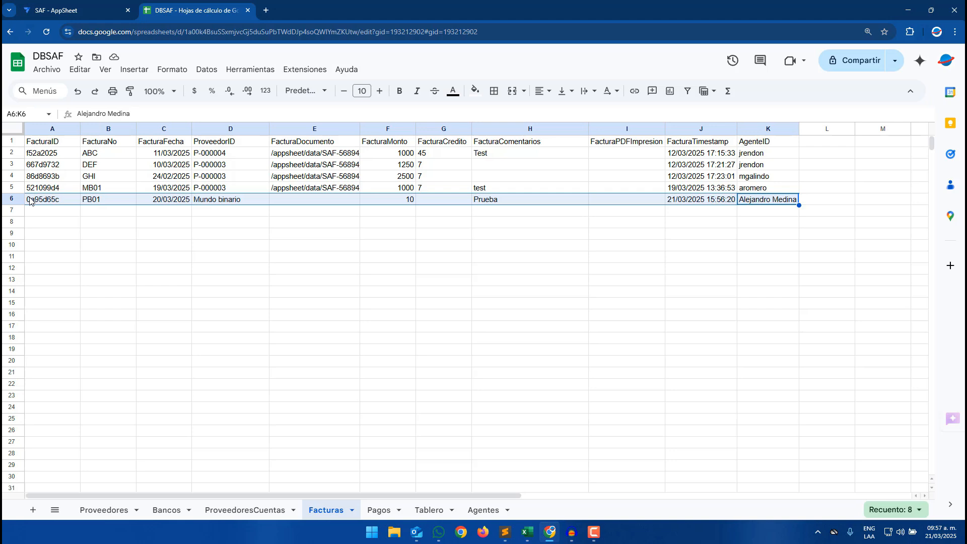
- Sync the app preview and open the imported PB01 invoice's detail view
click(49, 7)
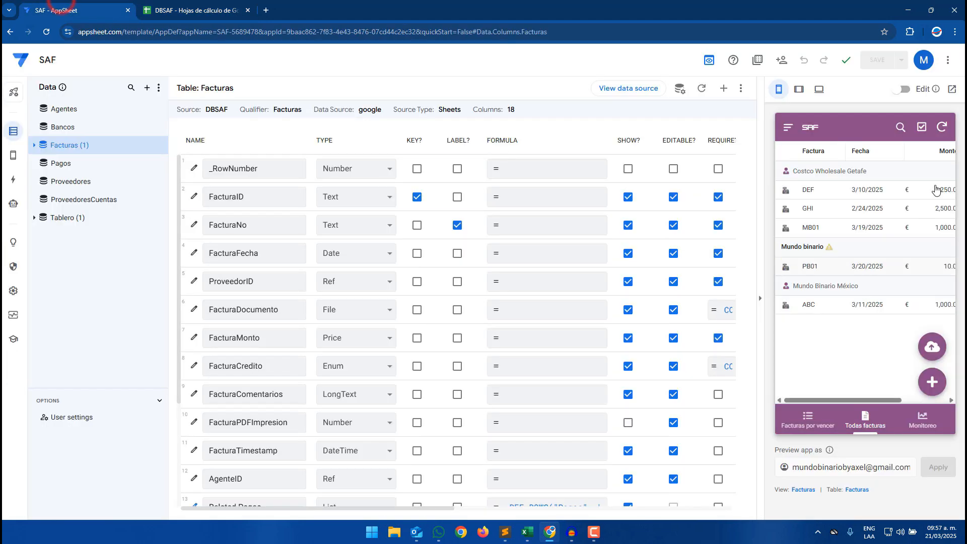
click(940, 132)
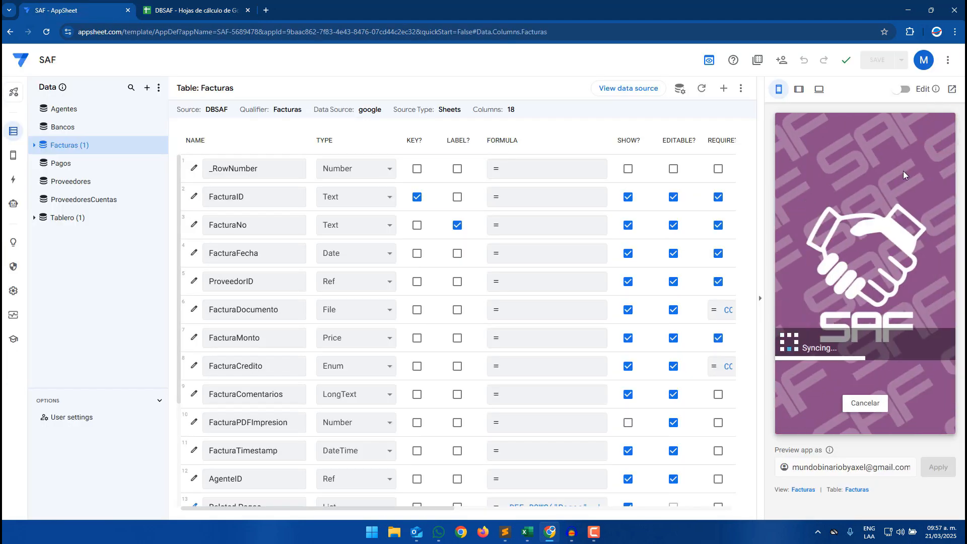
click(820, 265)
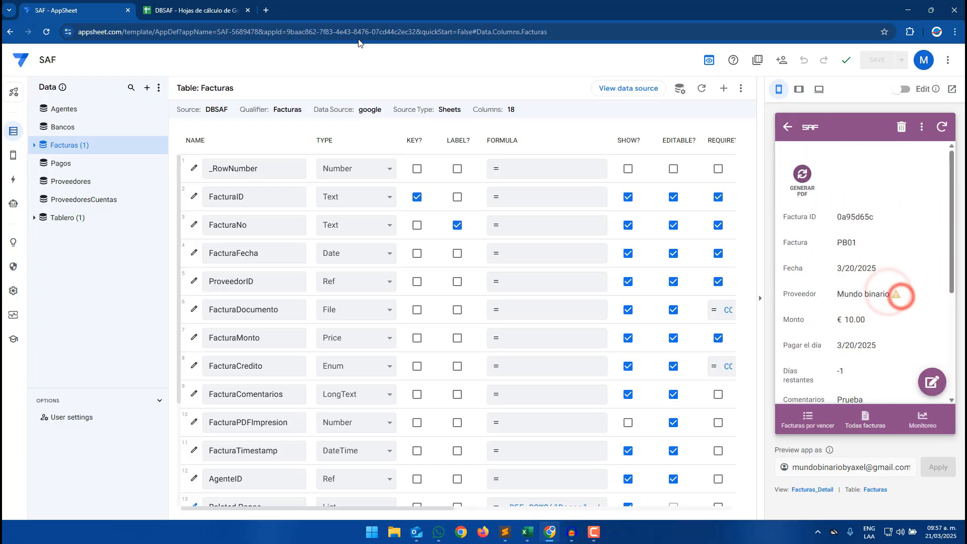
- Clear the imported PB01 invoice row from the Facturas sheet
key(ctrl+Tab)
click(243, 226)
drag(46, 199, 761, 202)
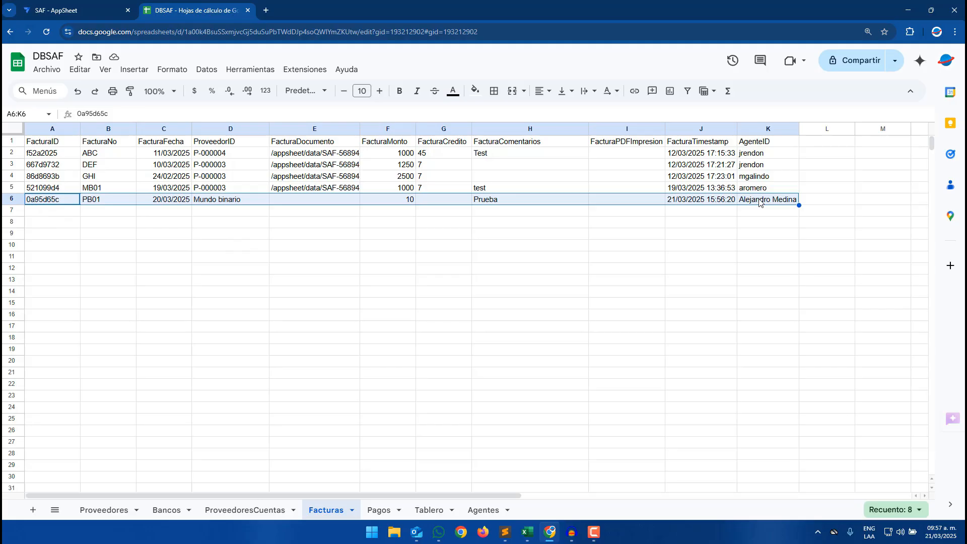
key(Delete)
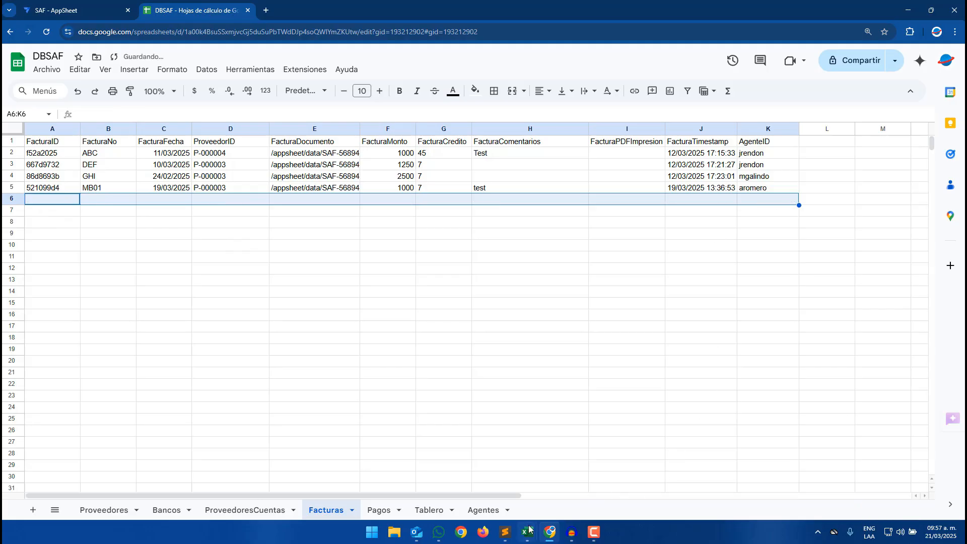
- Try to replace the template's ProveedorID value with a supplier code in Excel
mouse_move(528, 529)
click(566, 472)
click(359, 221)
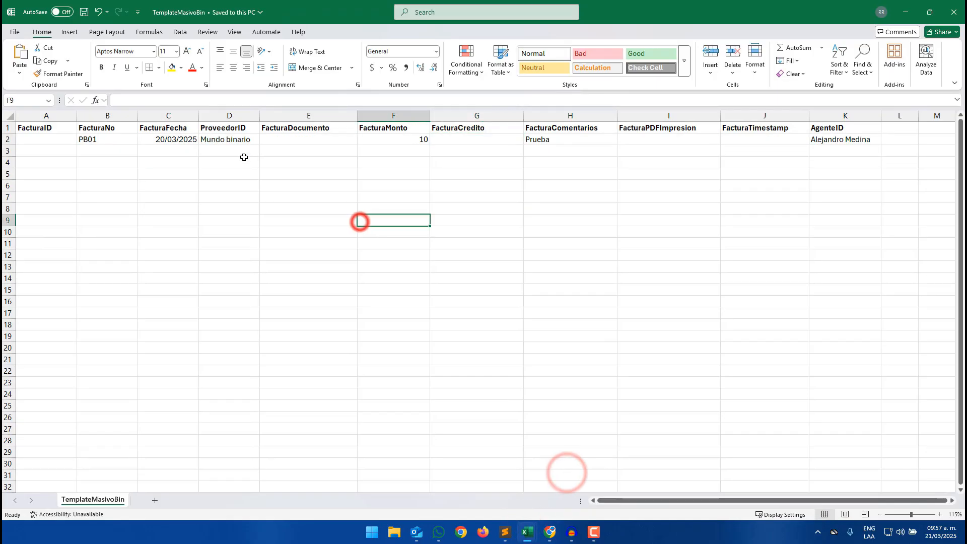
click(238, 141)
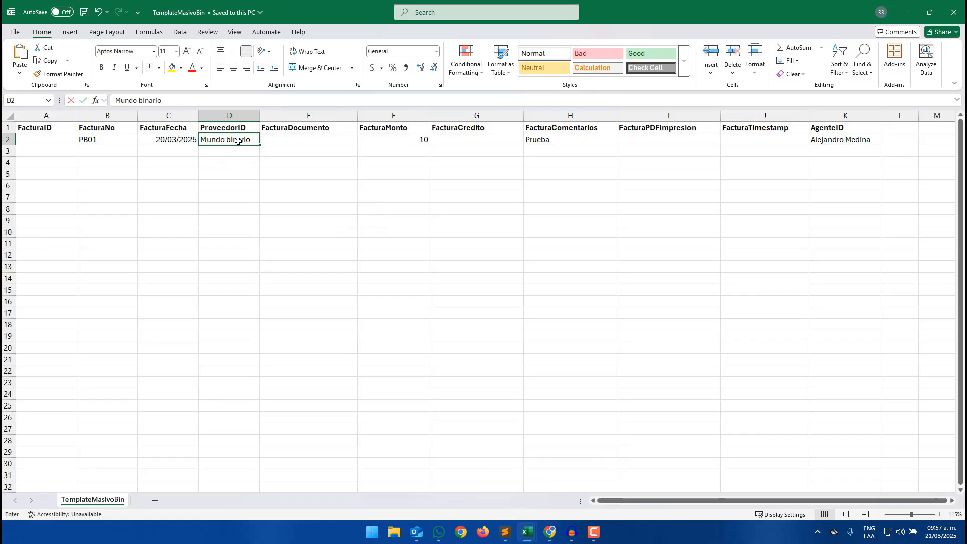
text(P-00000023)
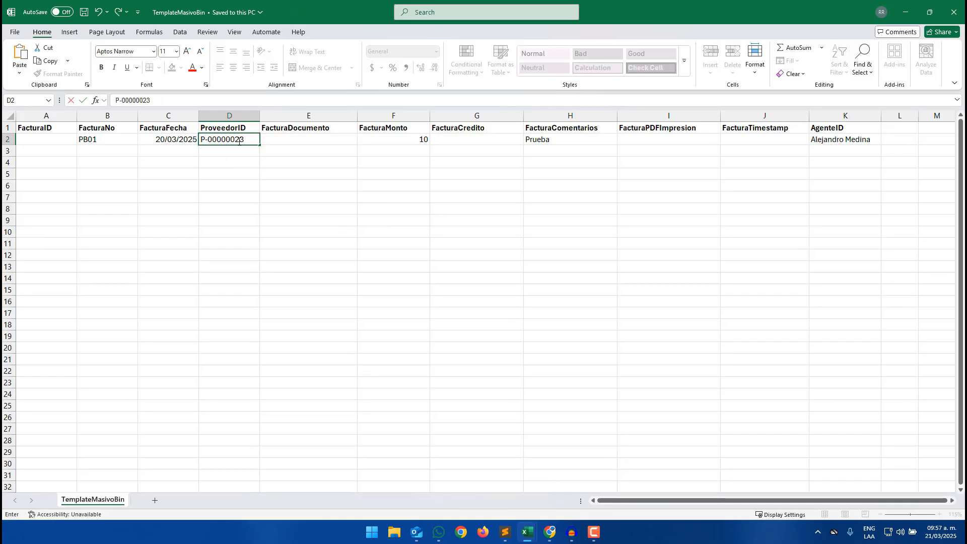
click(222, 173)
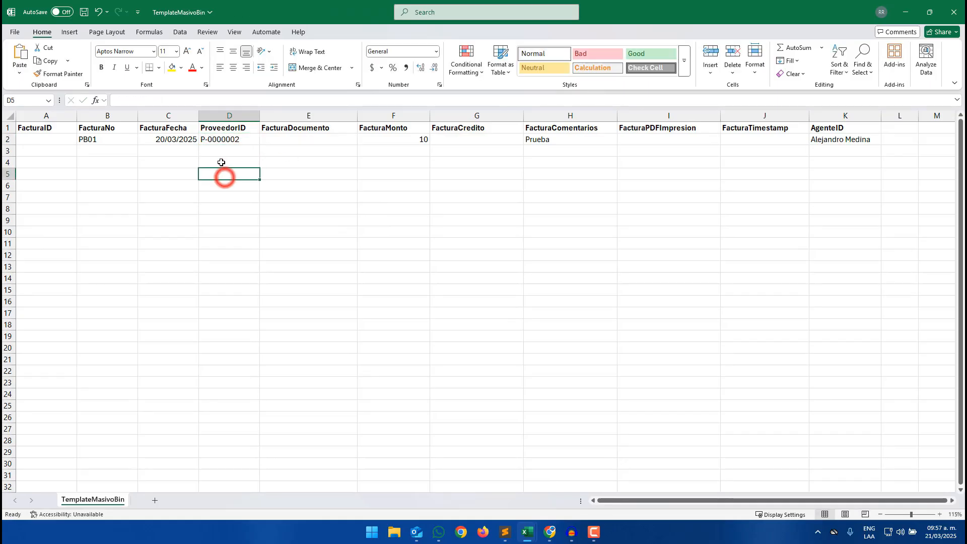
- Save the CSV template workbook and switch back to the app editor
click(836, 141)
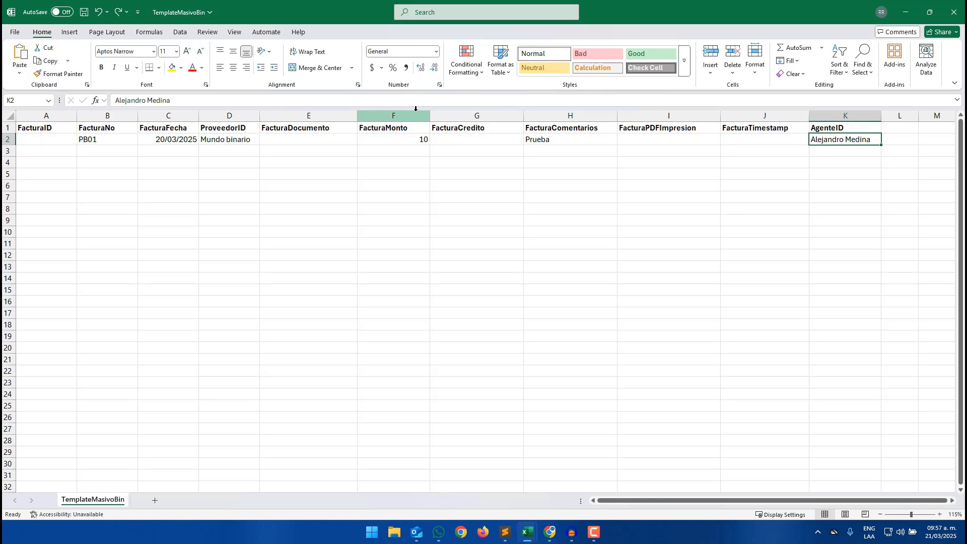
click(84, 12)
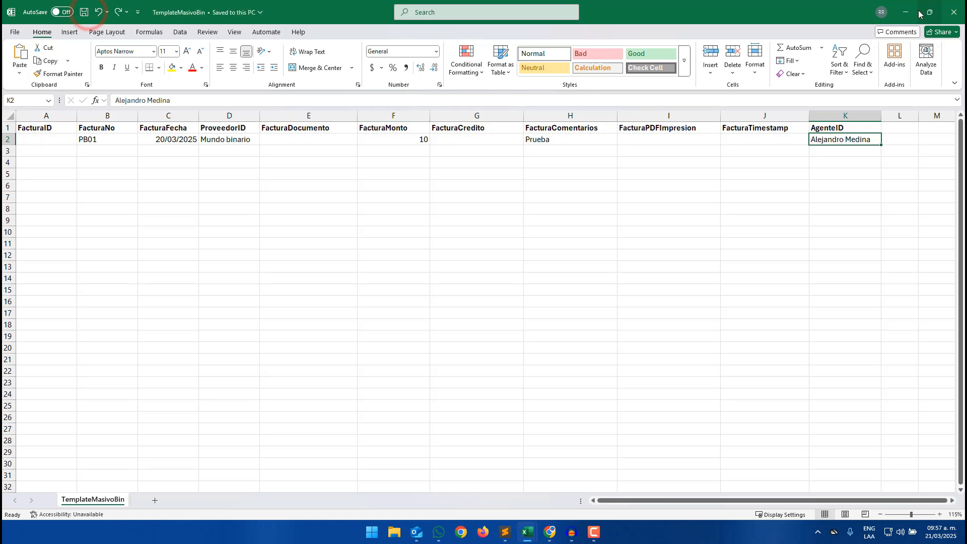
click(906, 13)
click(291, 233)
click(71, 7)
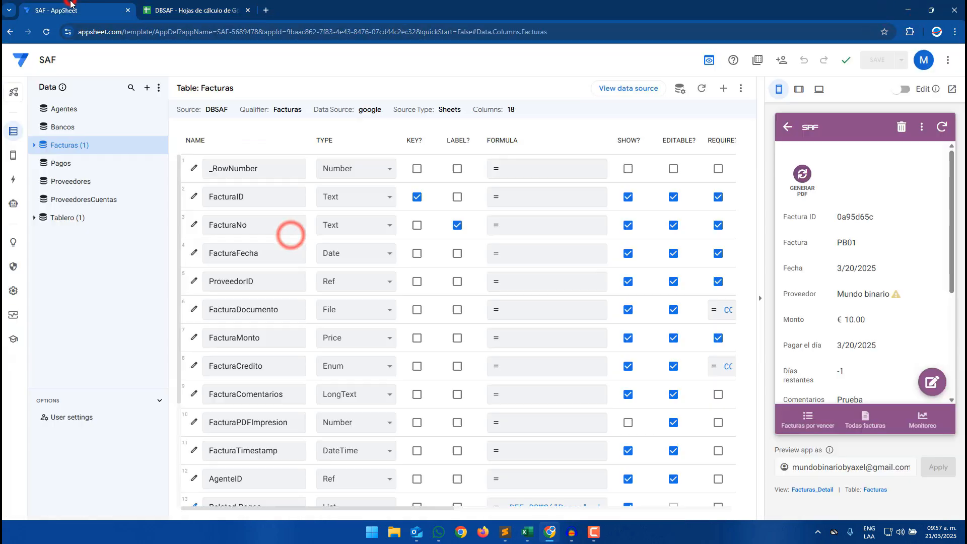
- Create a new automation bot
click(13, 203)
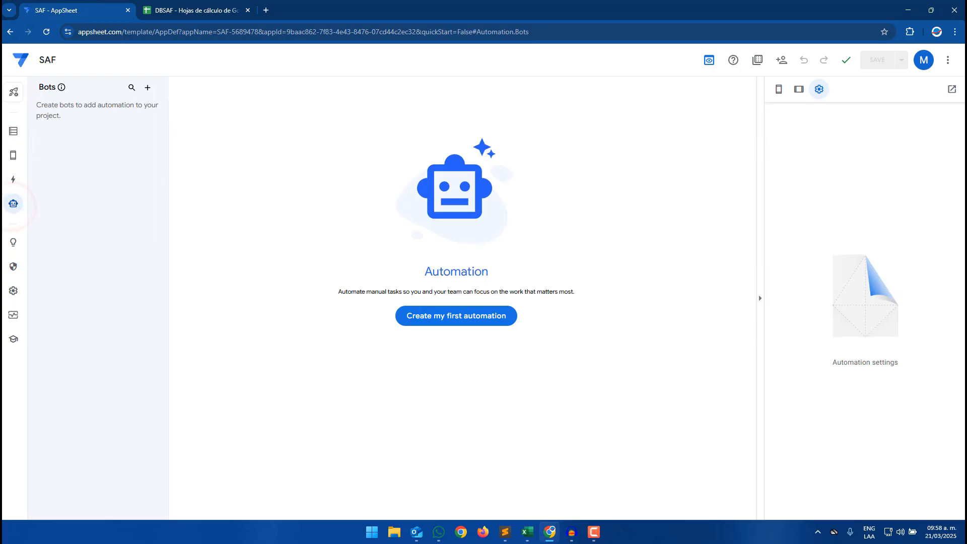
click(151, 88)
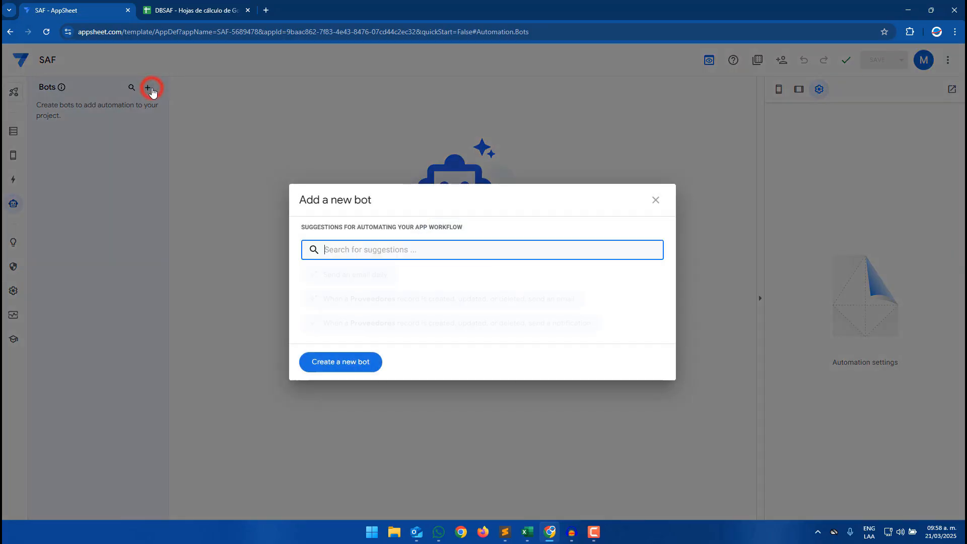
click(352, 366)
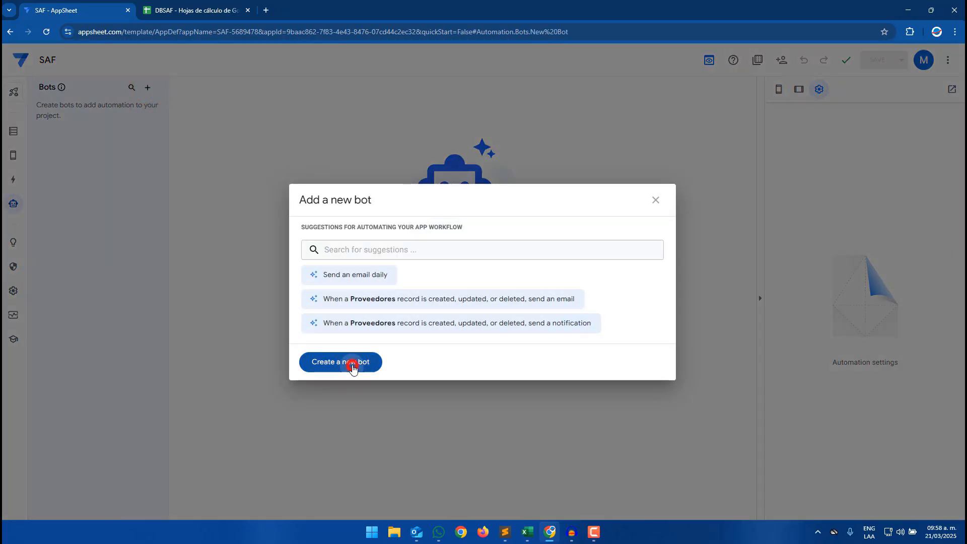
- Rename the new bot to BOTFacturasMasivas
click(161, 123)
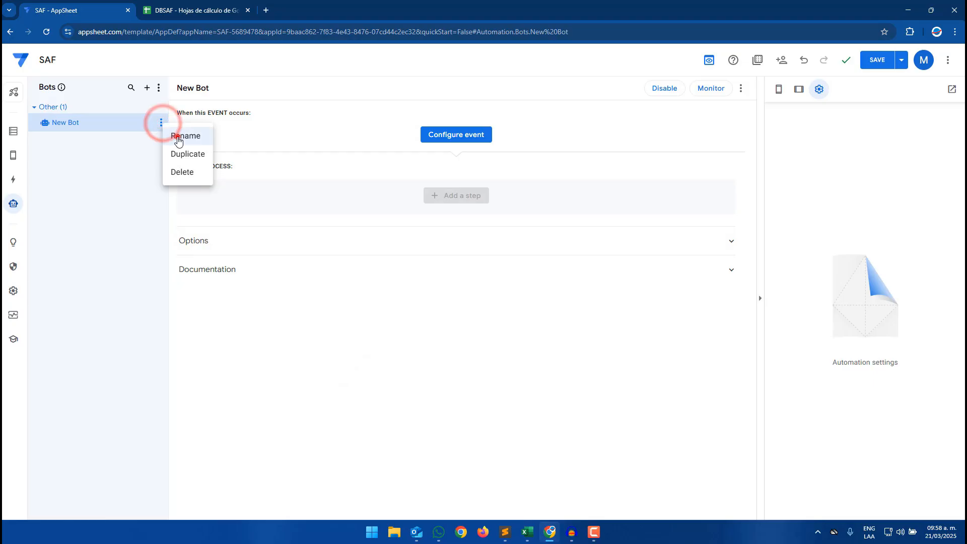
click(167, 135)
key(BackSpace)
key(BackSpace)
key(BackSpace)
key(BackSpace)
key(BackSpace)
key(BackSpace)
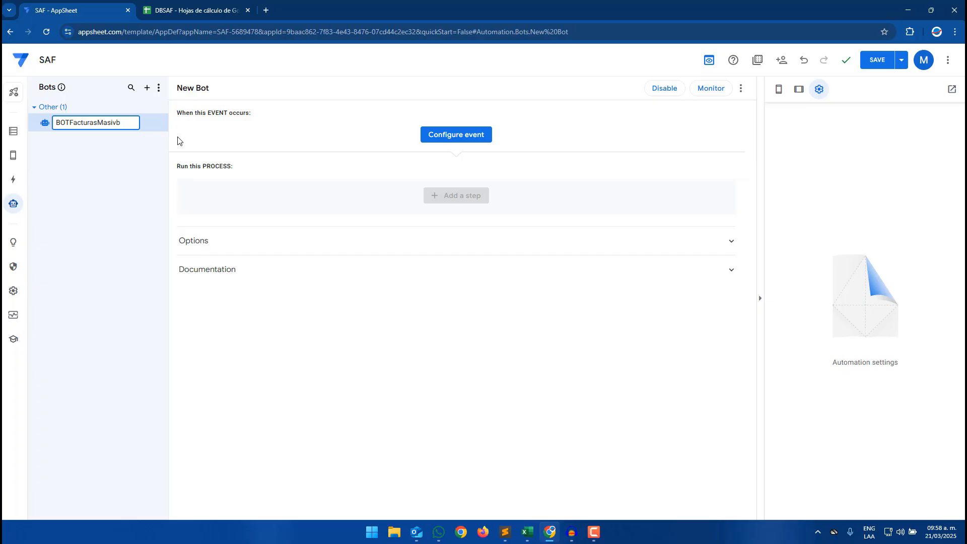
key(shift+Left)
key(shift+Left)
key(shift+Left)
key(shift+Left)
key(shift+Left)
key(shift+Left)
key(shift+Left)
key(shift+Left)
key(shift+Left)
key(shift+Left)
key(shift+Left)
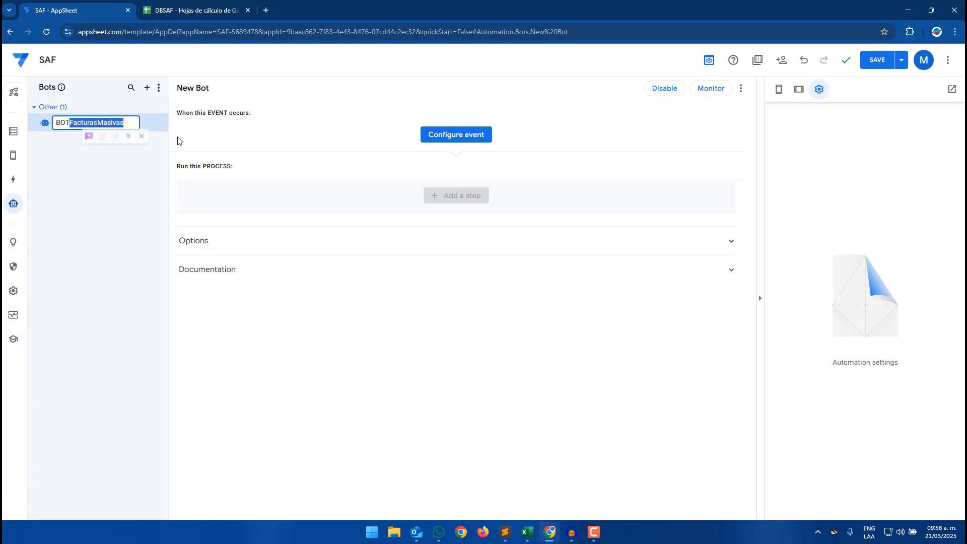
- Create a new event for the bot named EVENTFacturasMasivas
click(468, 135)
text(EVENTFacturasMasivas)
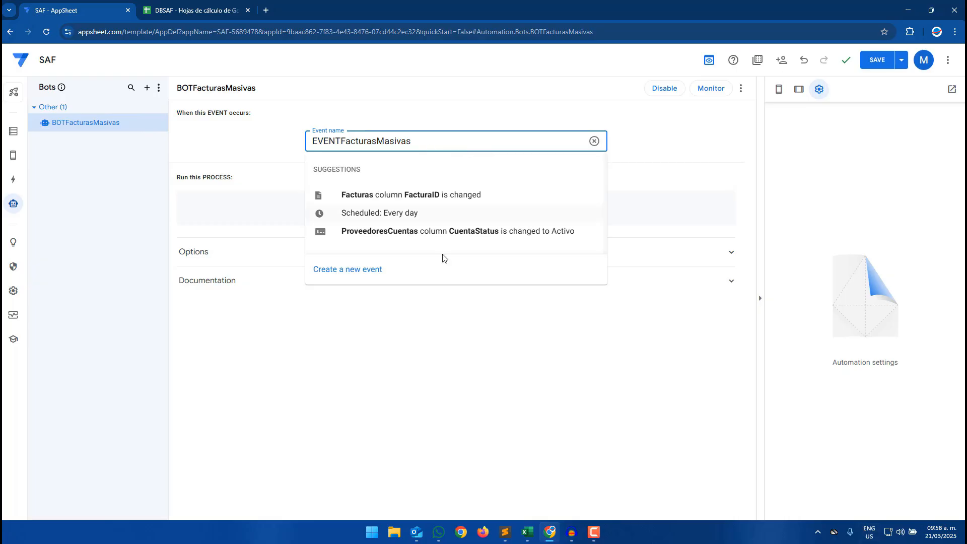
click(390, 273)
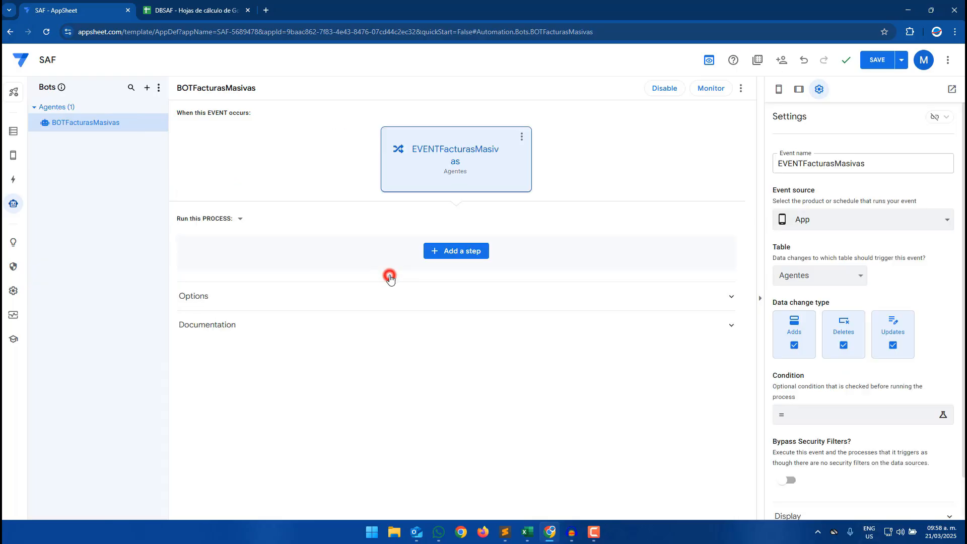
- Set the event's table to Facturas and trigger it only on Adds
click(817, 276)
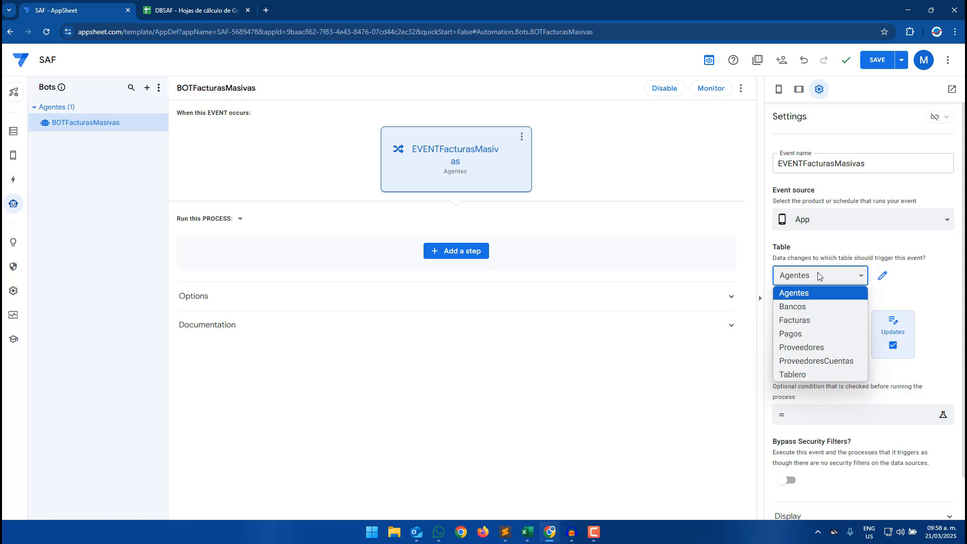
click(809, 320)
click(844, 346)
click(893, 346)
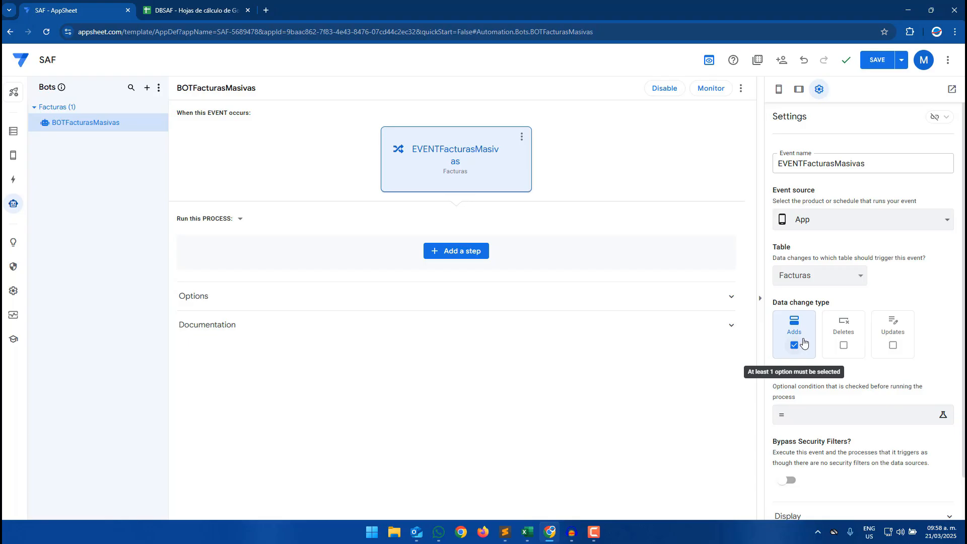
- Set the event condition to [FacturaComentarios]="Carga masiva"
click(789, 414)
click(412, 148)
click(430, 245)
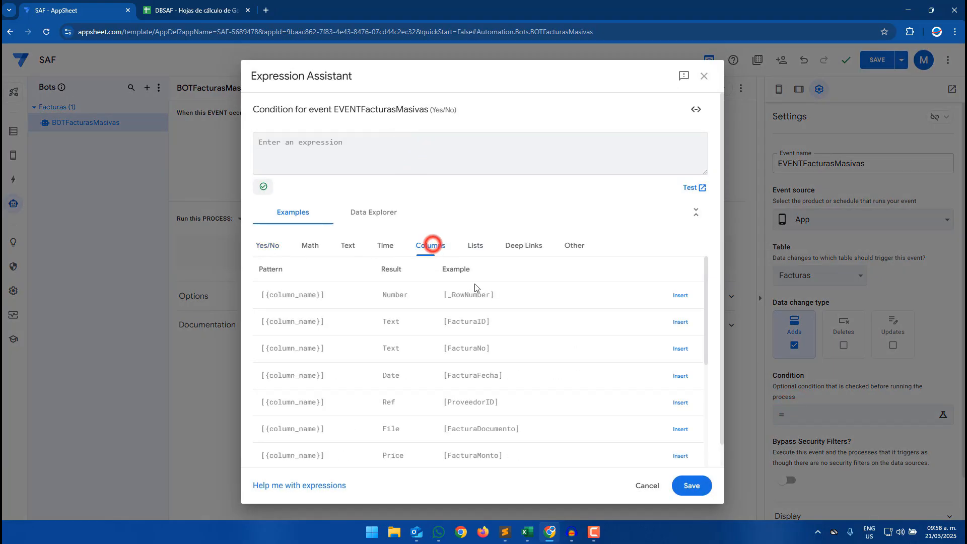
scroll(517, 368, down, 3)
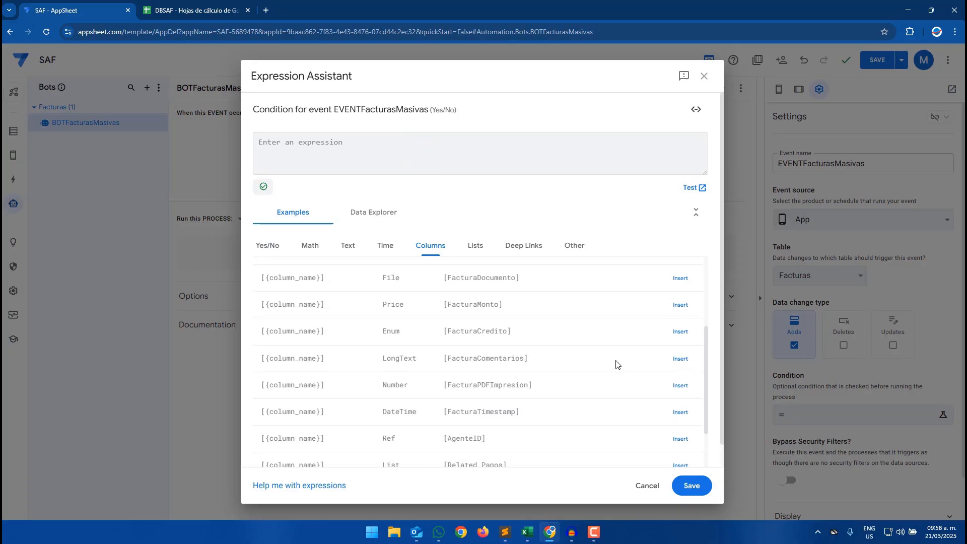
click(679, 358)
text(9)
key(BackSpace)
key(BackSpace)
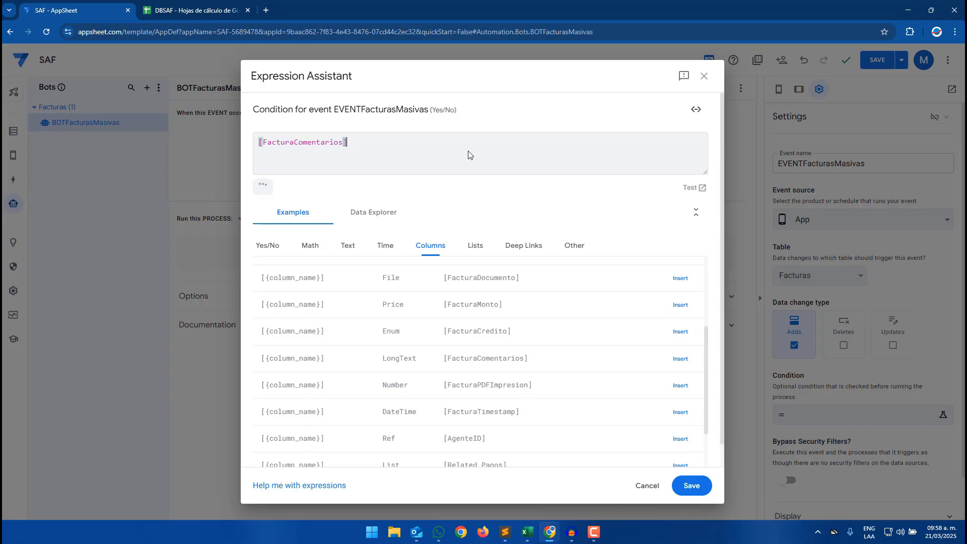
text(="Carga)
click(691, 485)
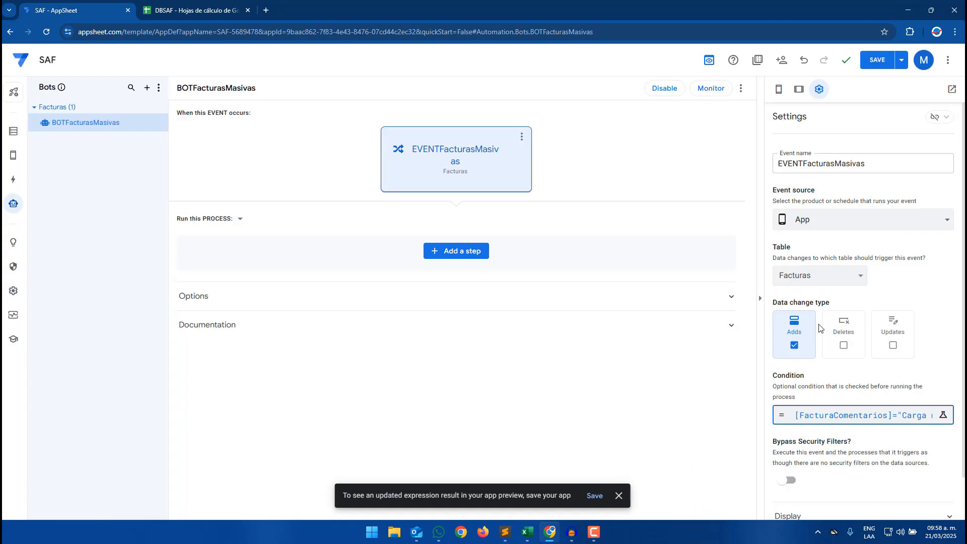
click(809, 423)
drag(361, 145, 402, 146)
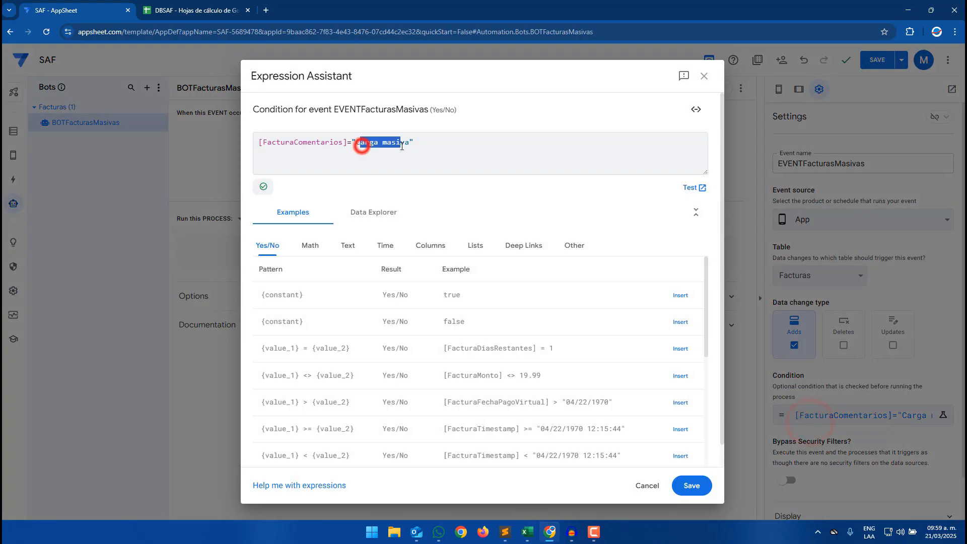
click(704, 483)
- Add a new process step named STEPFacturasMasivas
click(482, 252)
text(STEPFacturasMasivas)
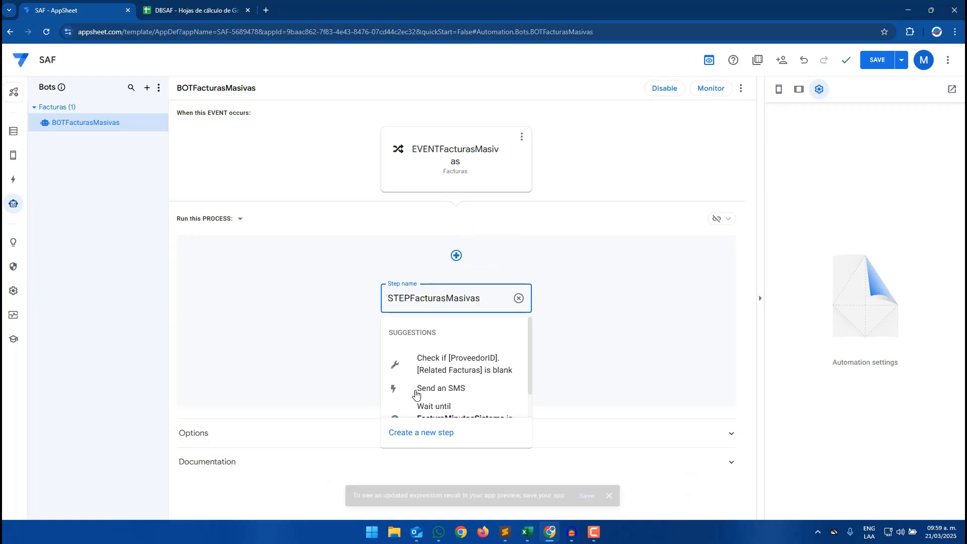
click(417, 426)
- Make the step a Set row values data action whose first column is ProveedorID
click(448, 310)
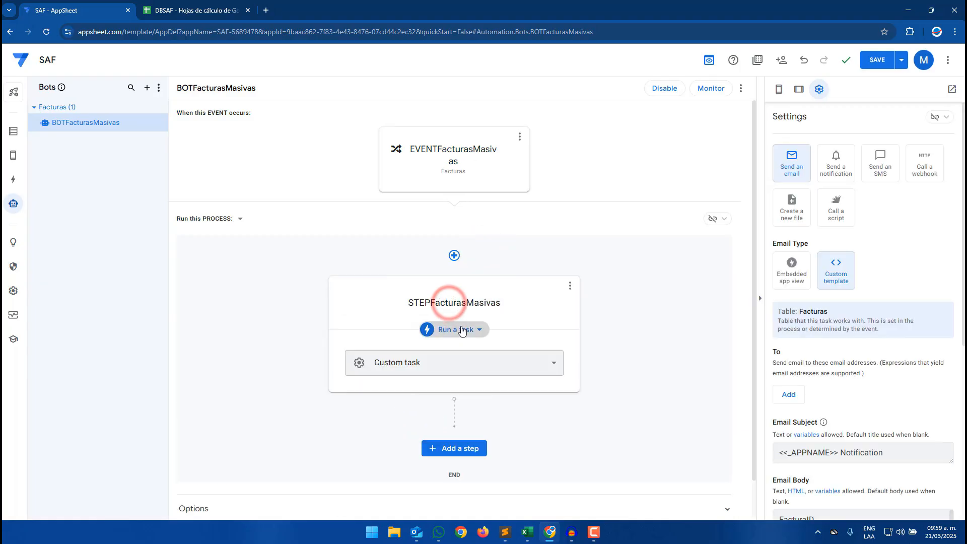
click(457, 329)
click(452, 378)
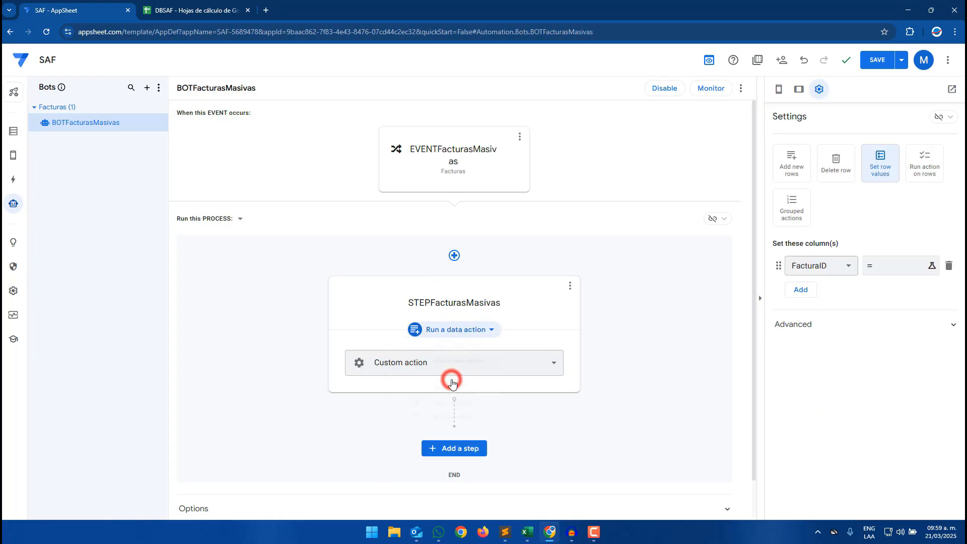
click(927, 173)
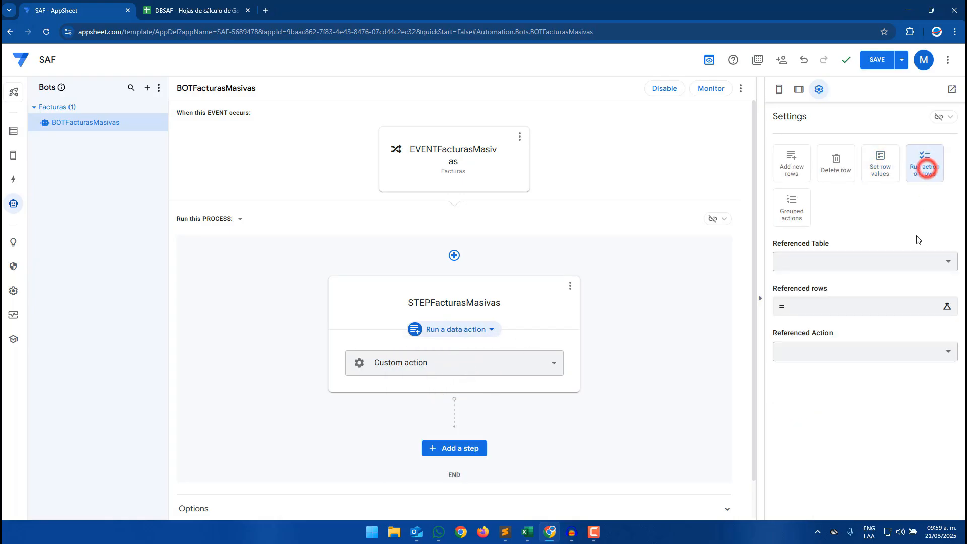
click(877, 169)
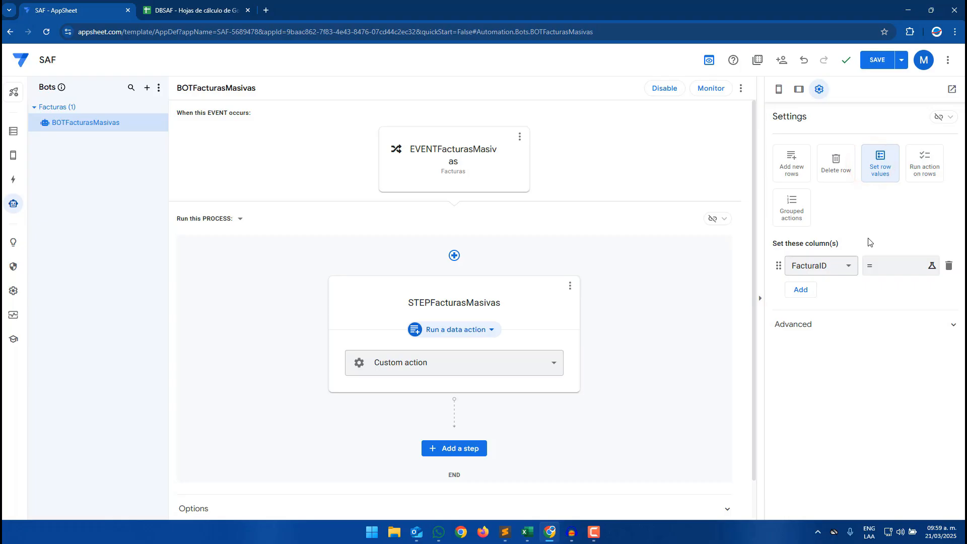
click(824, 267)
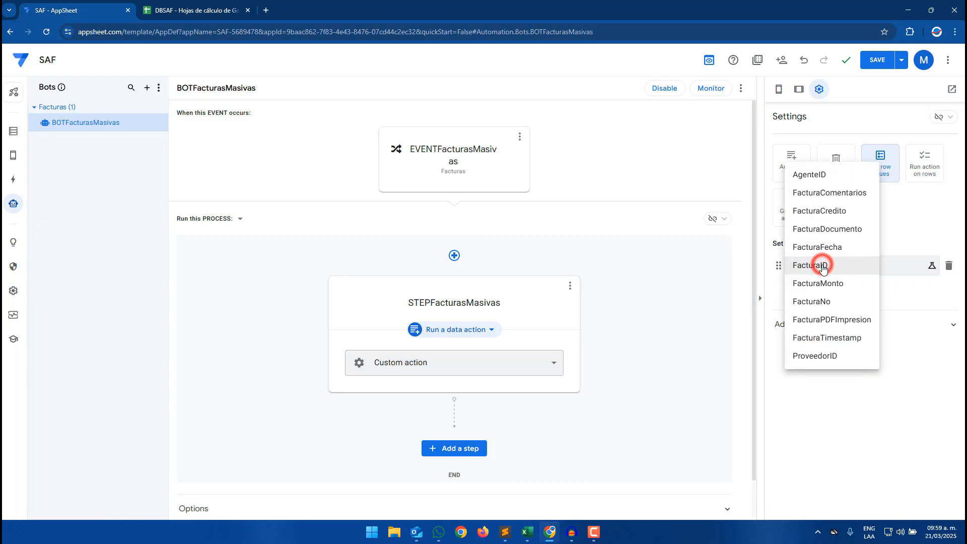
click(828, 355)
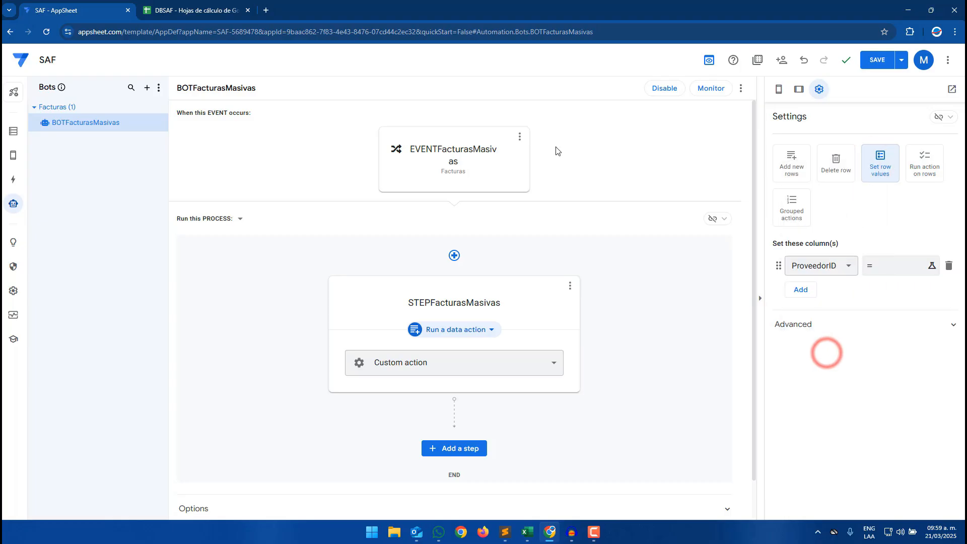
- Fill the imported PB01 row's ProveedorID cell blue in the Facturas sheet
click(166, 9)
click(108, 200)
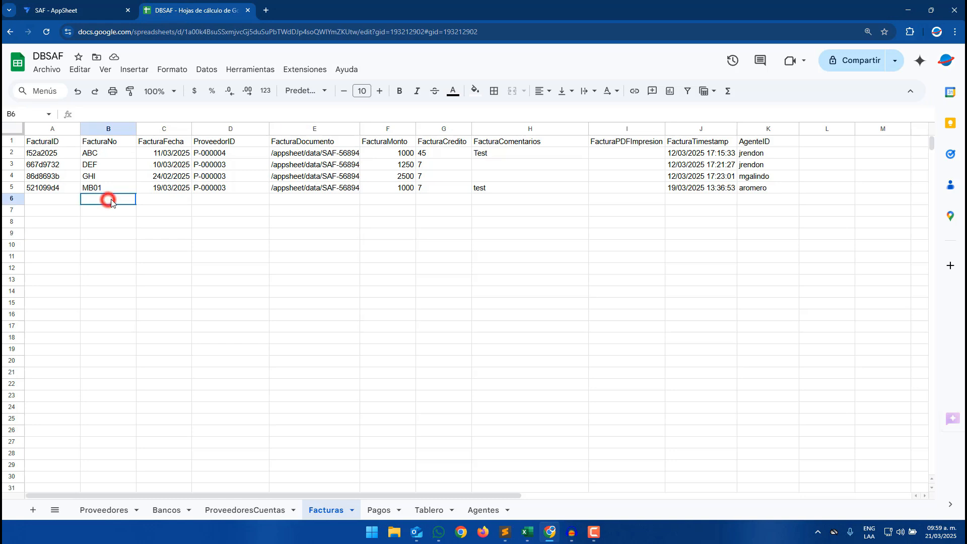
click(201, 214)
click(229, 202)
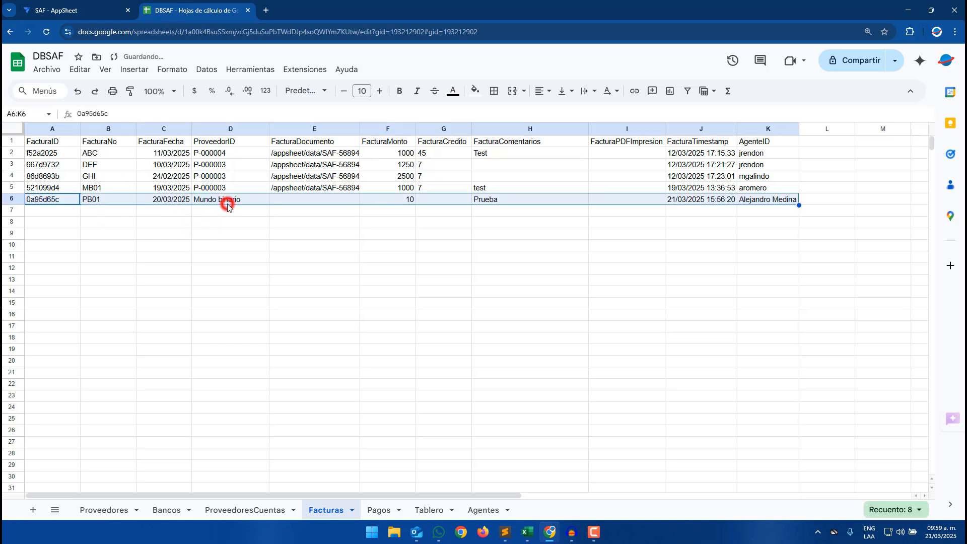
click(475, 91)
click(504, 239)
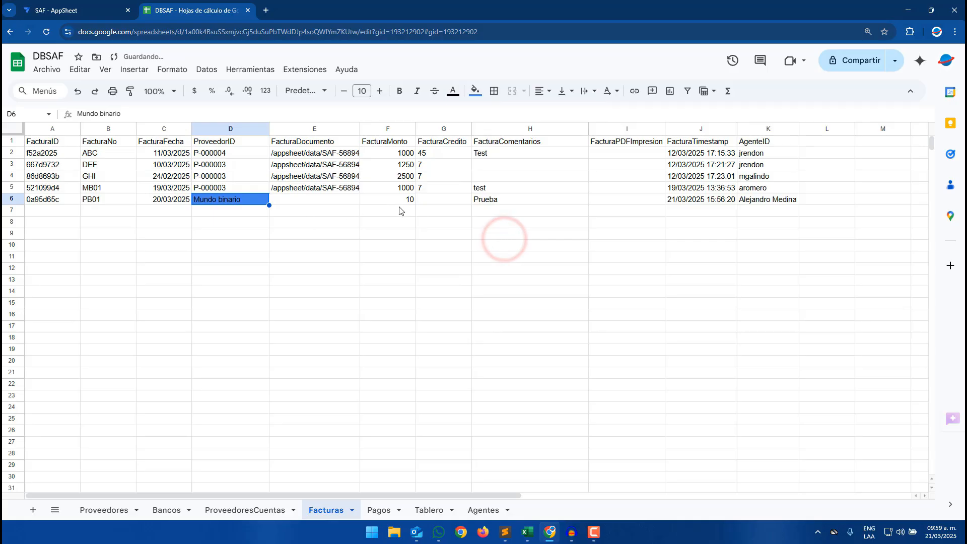
- Fill the row's FacturaCredito cell blue and undo the last three changes
click(437, 202)
click(475, 90)
click(502, 245)
click(743, 212)
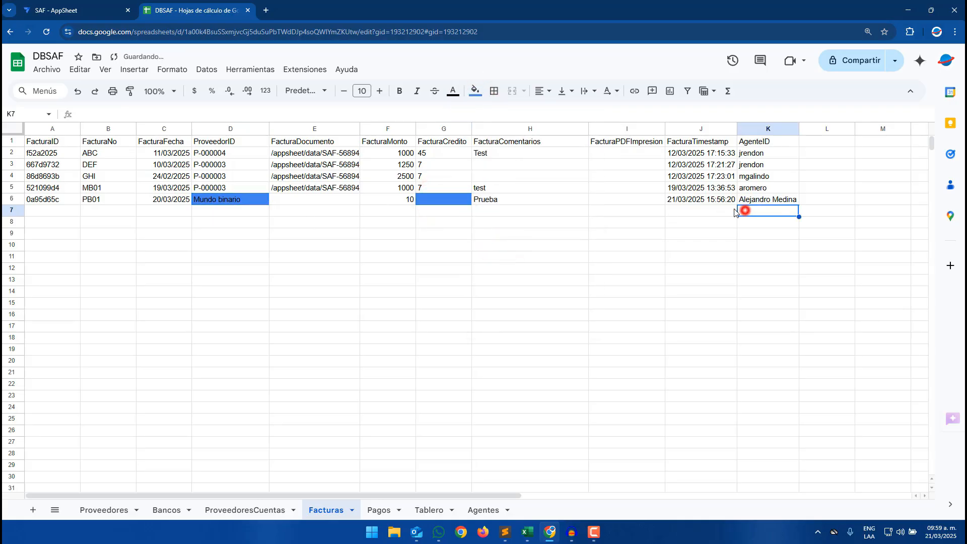
key(ctrl+z)
key(ctrl+z)
key(ctrl+z)
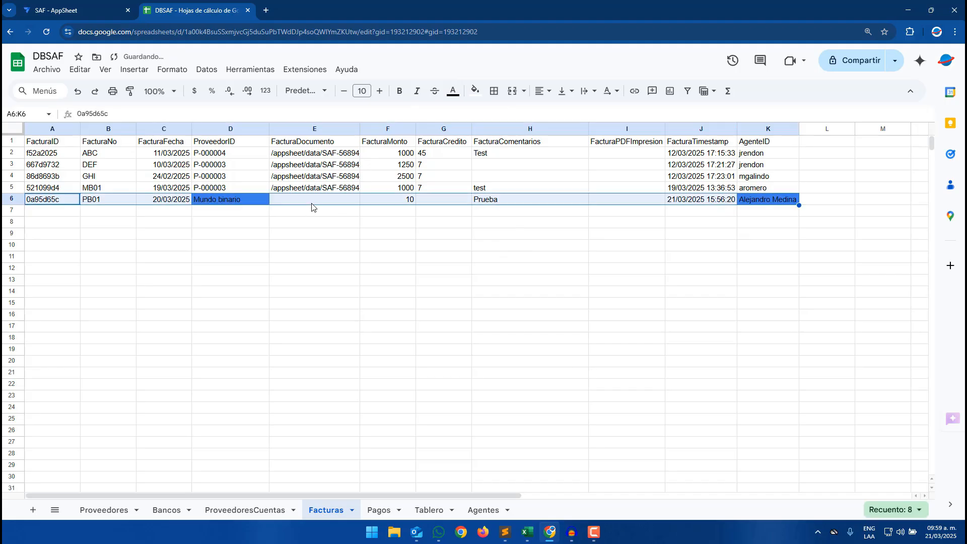
- Fill the PB01 row's FacturaCredito cell blue
click(638, 204)
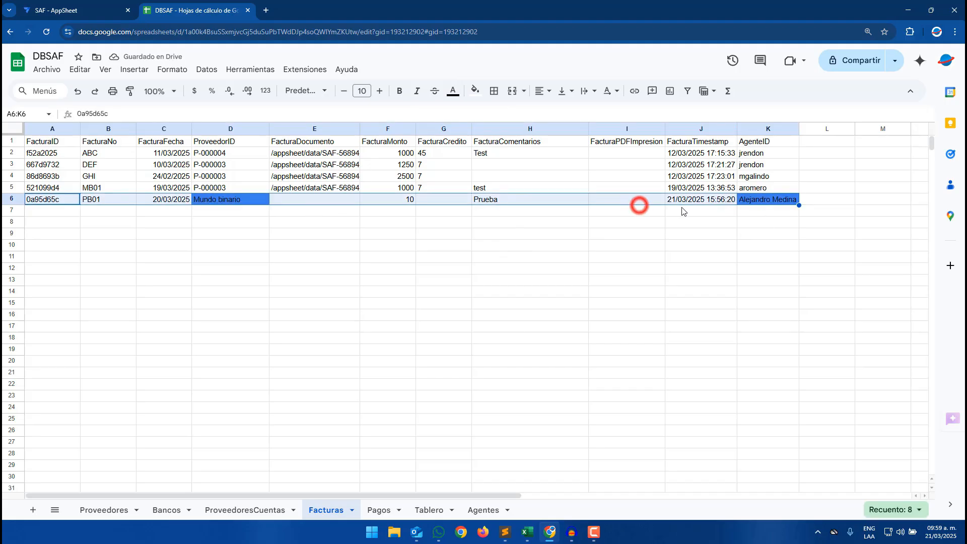
click(507, 204)
click(430, 200)
click(476, 90)
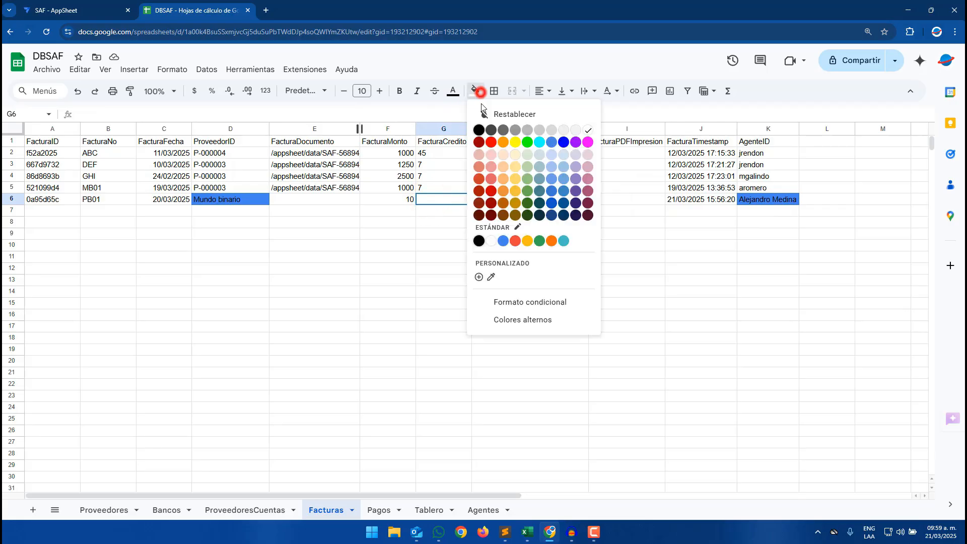
click(503, 238)
click(469, 269)
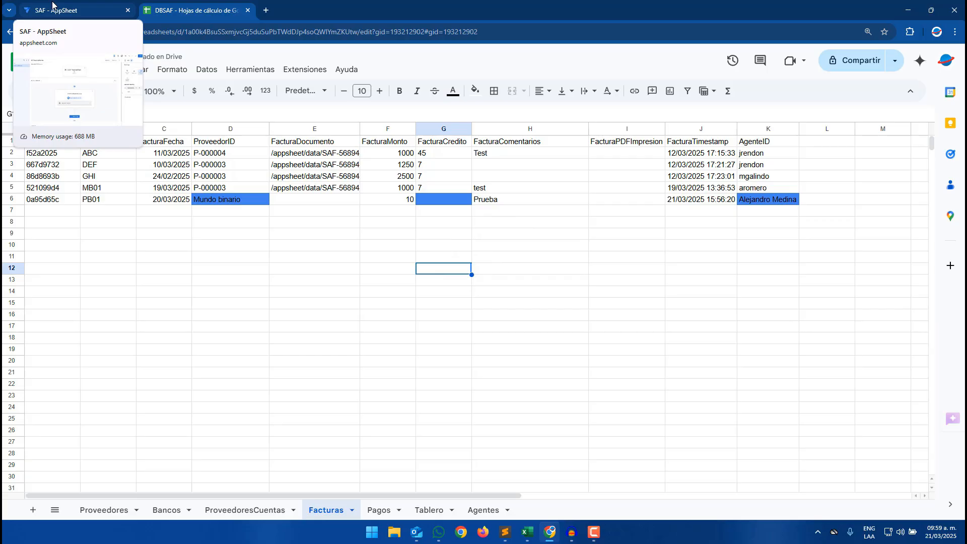
- Add FacturaCredito and AgenteID as further columns for the Set row values action to set
click(52, 6)
click(802, 290)
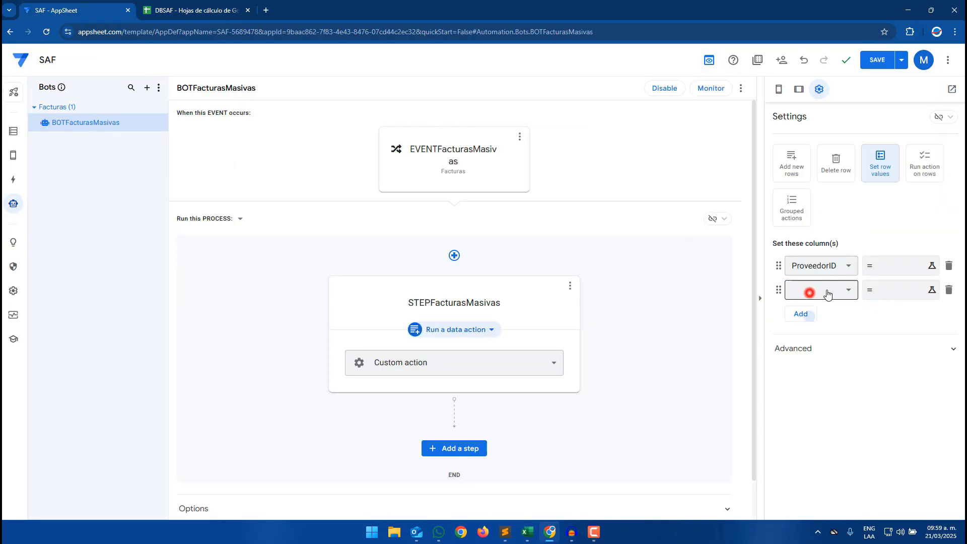
click(828, 290)
click(830, 338)
click(814, 316)
click(816, 321)
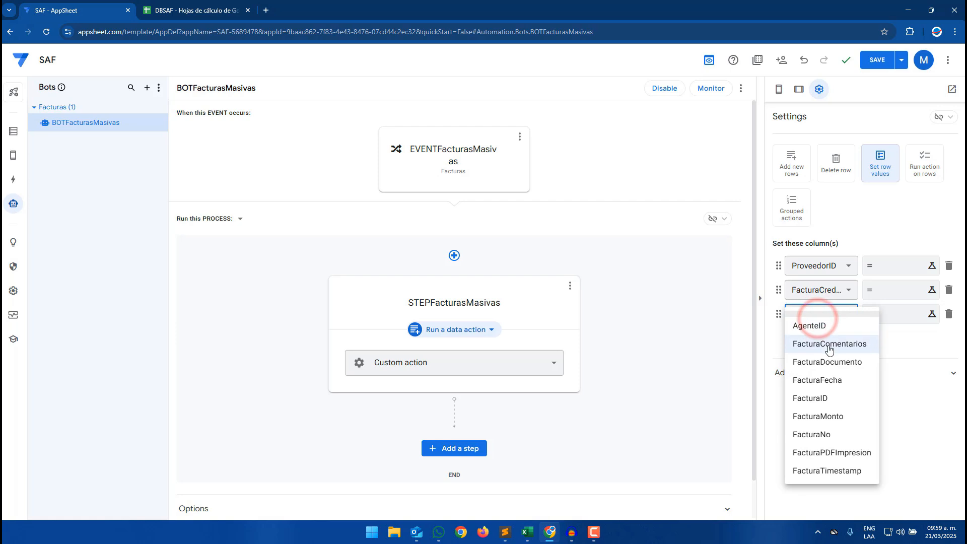
click(823, 326)
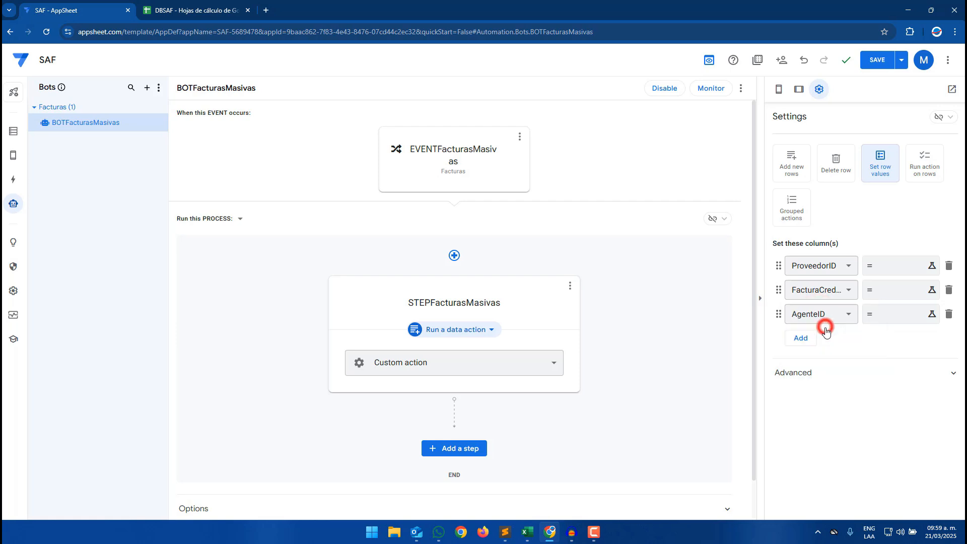
- Start the ProveedorID value expression as LOOKUP([_THISROW].[ProveedorID]
click(879, 277)
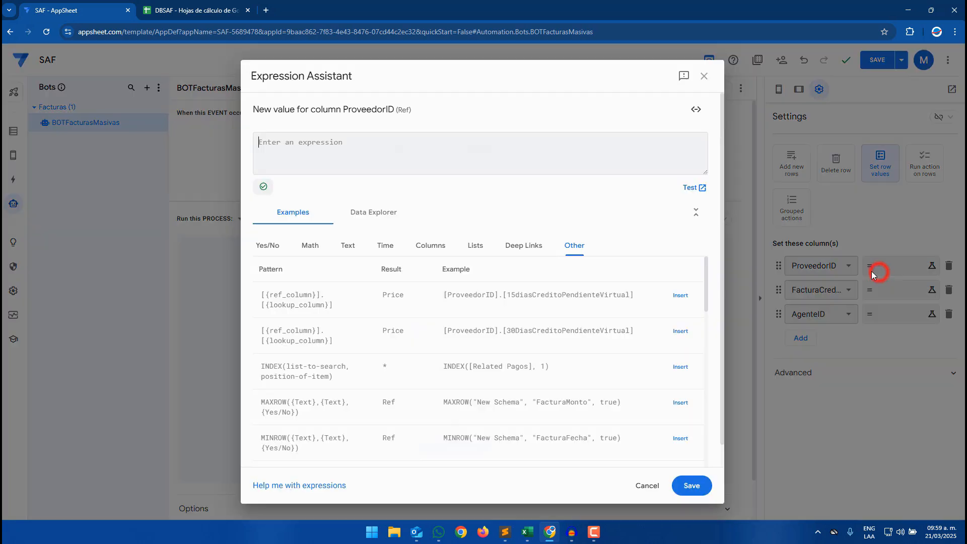
click(399, 140)
text(LOOK)
key(Return)
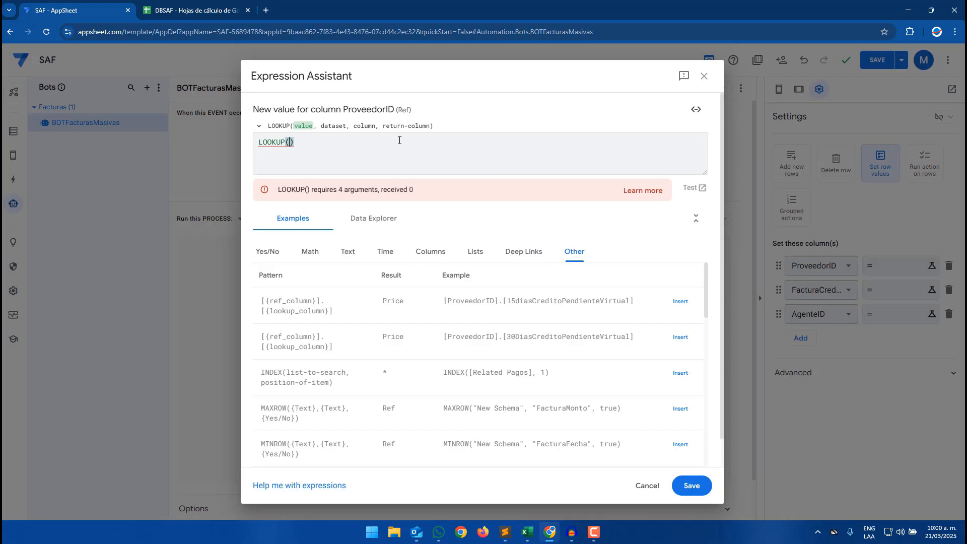
text([_T)
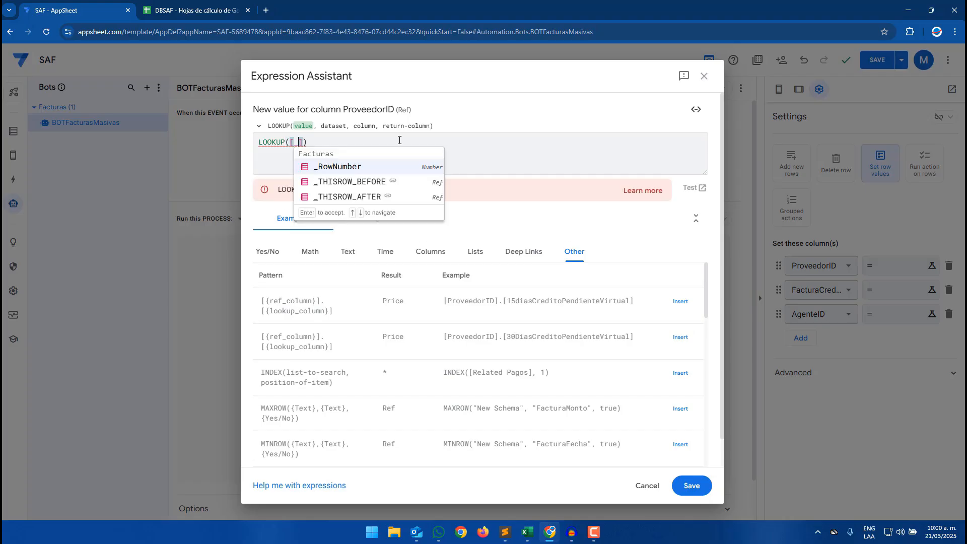
text(HIU)
text(SROW)
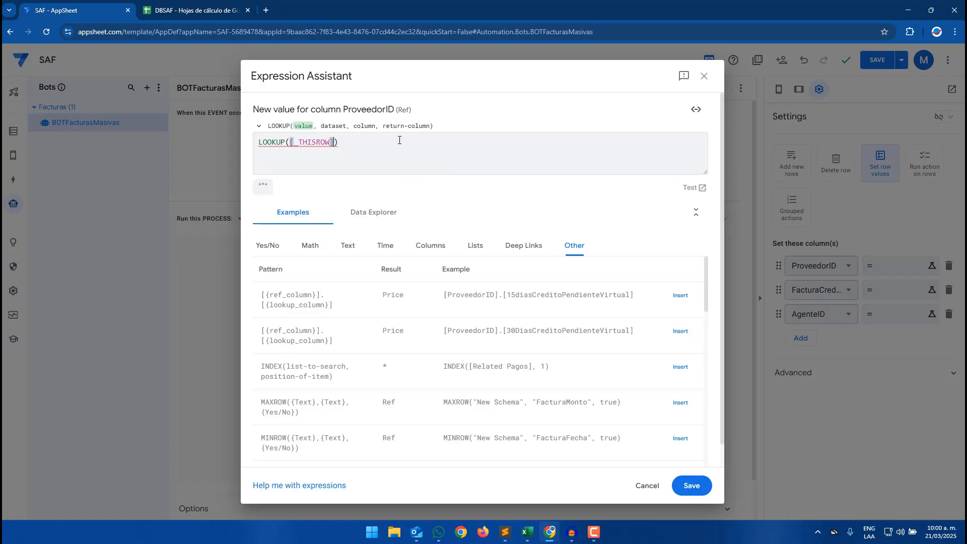
text(].[)
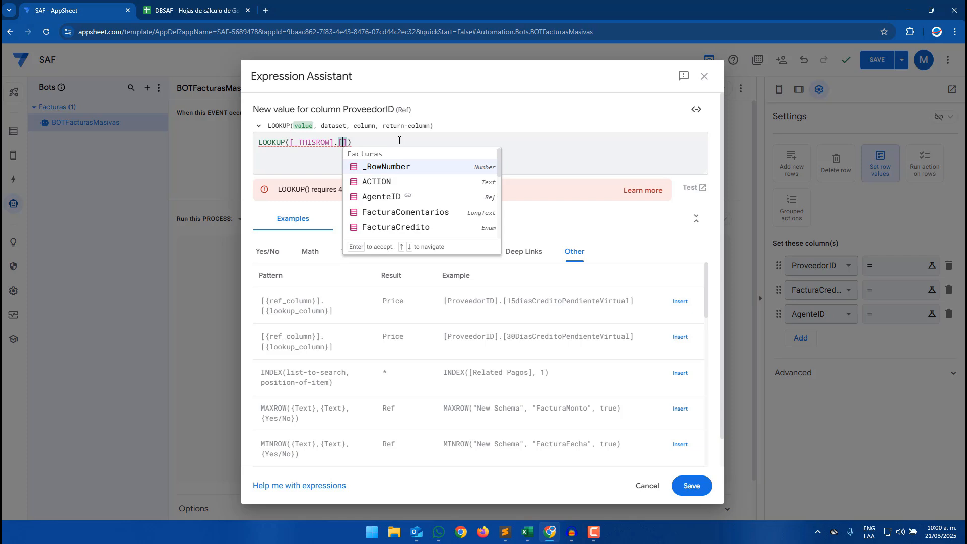
text(ProveedorID)
key(Return)
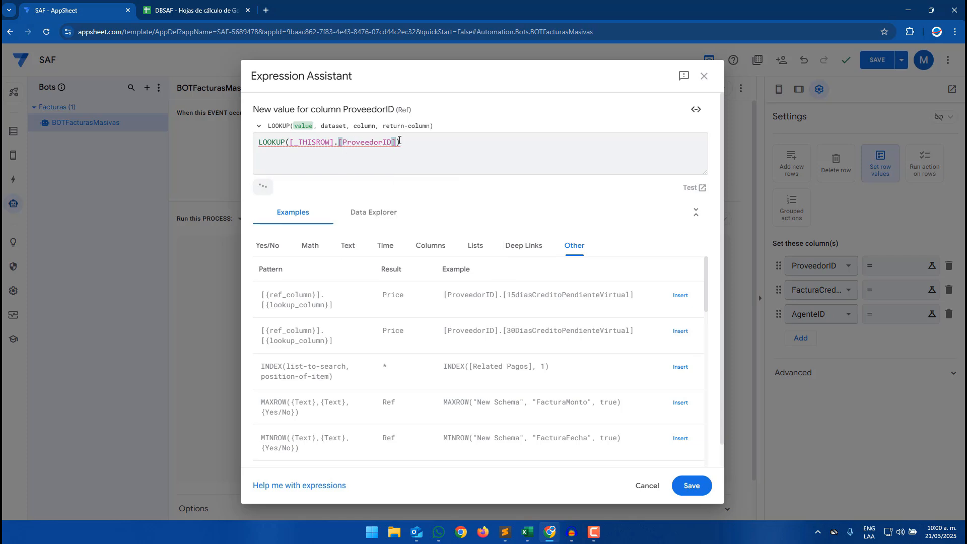
- Add "Proveedores" as the LOOKUP dataset argument after comparing with the Facturas sheet
click(225, 9)
click(217, 200)
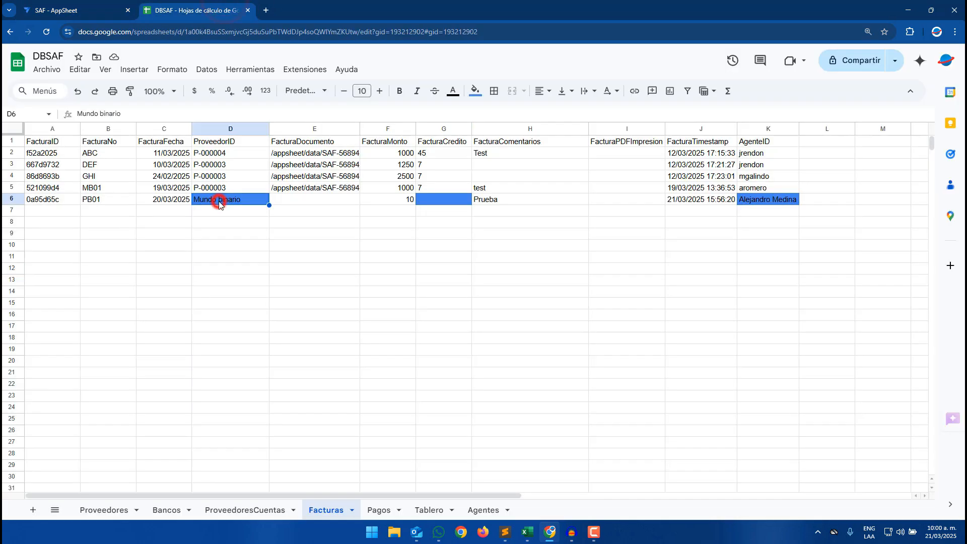
click(93, 6)
text(, ")
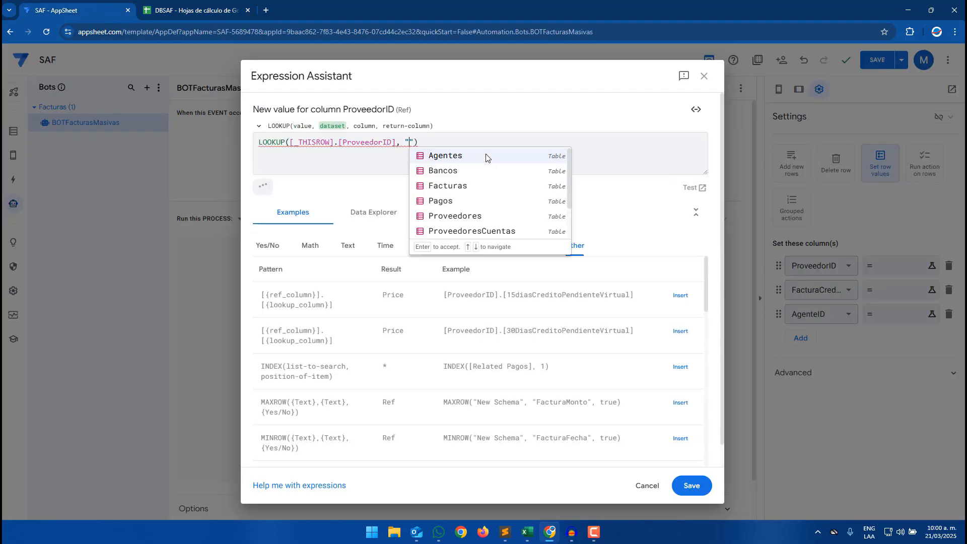
text(Provee)
click(486, 158)
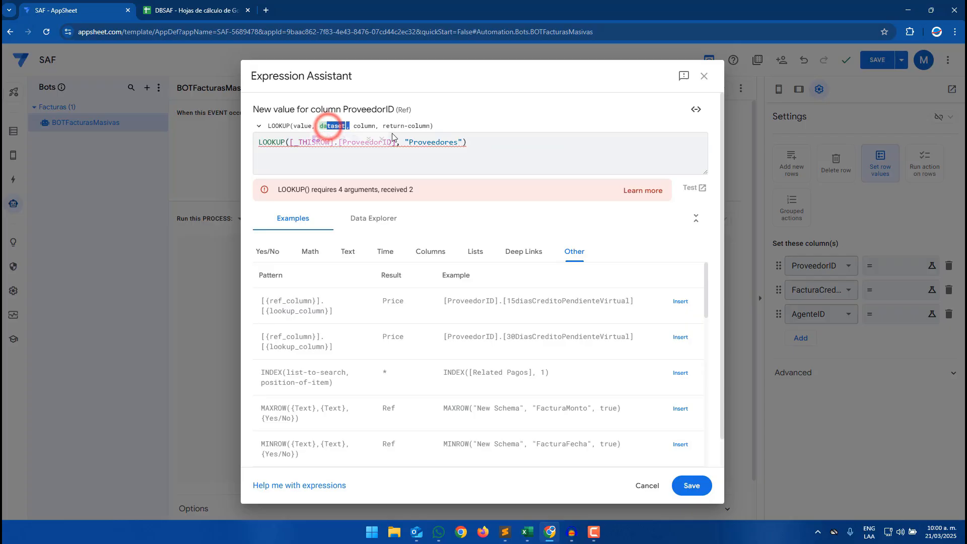
click(461, 143)
text(, ")
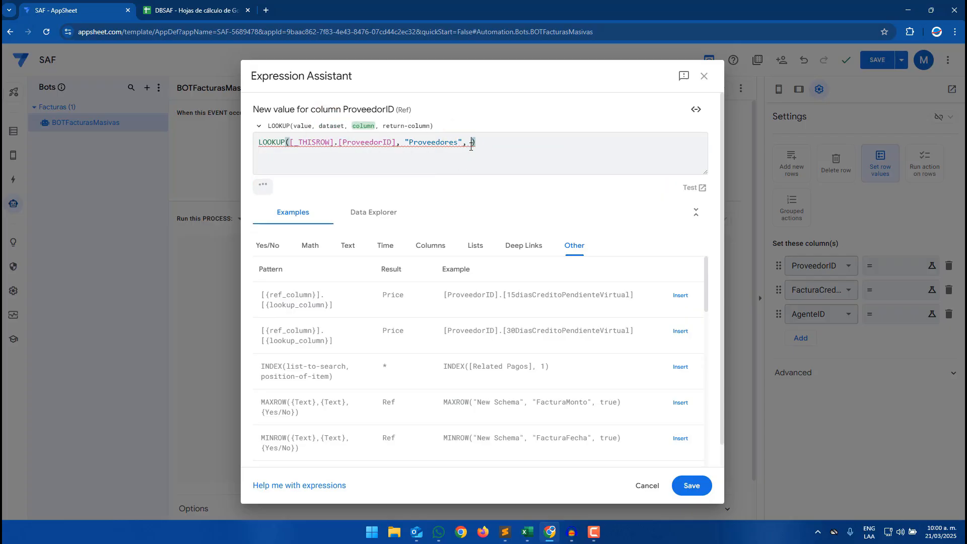
- Check the Proveedores sheet columns and add "ProveedorNombre" as the LOOKUP column argument
click(217, 5)
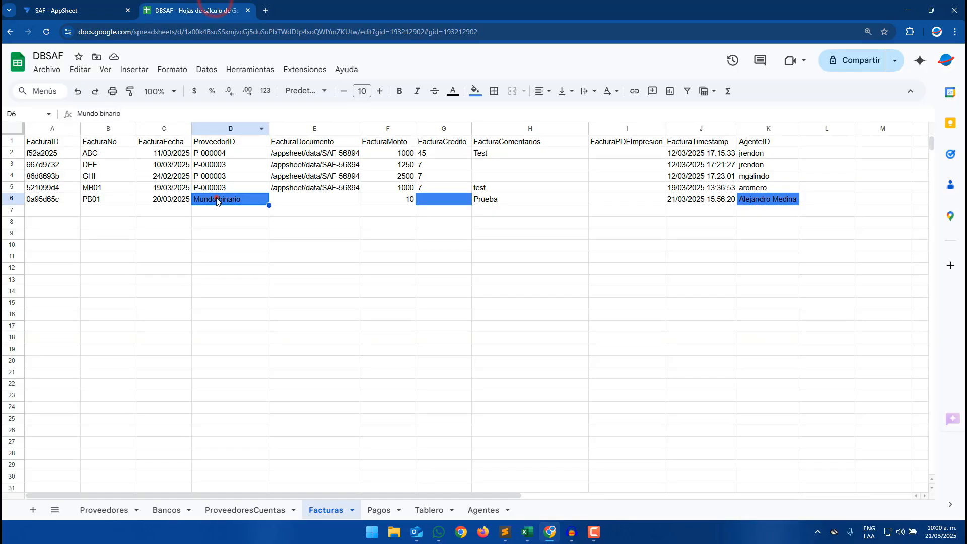
click(120, 509)
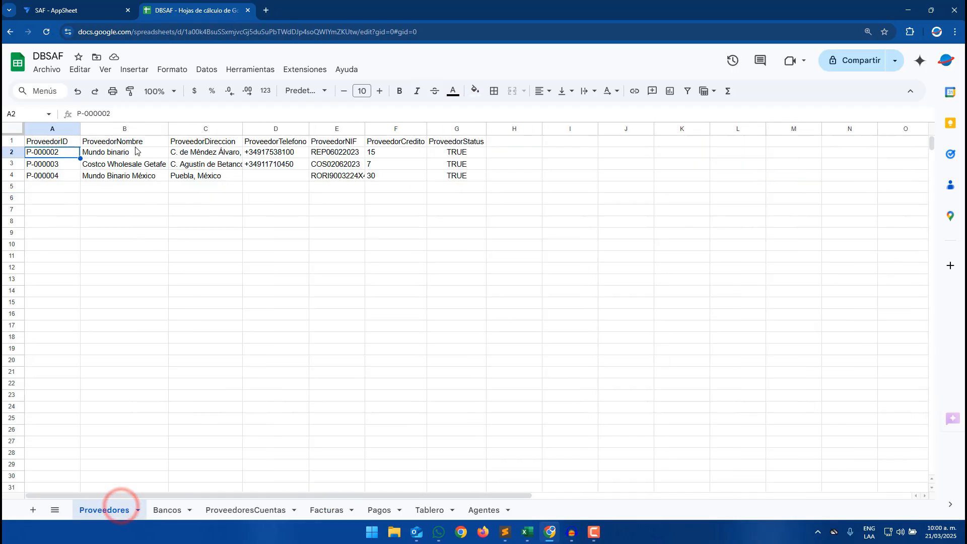
click(132, 151)
key(ctrl+shift+Down)
click(126, 139)
click(99, 10)
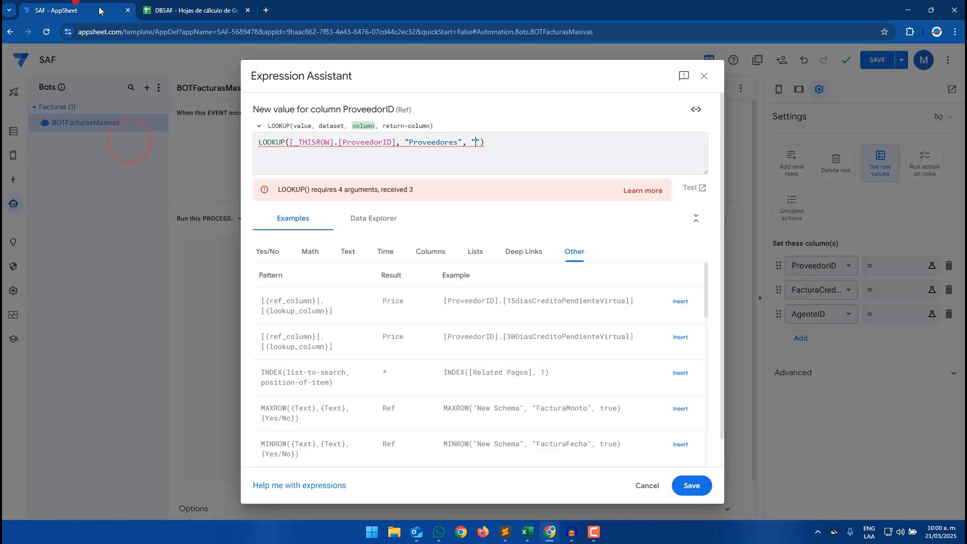
text(Prove)
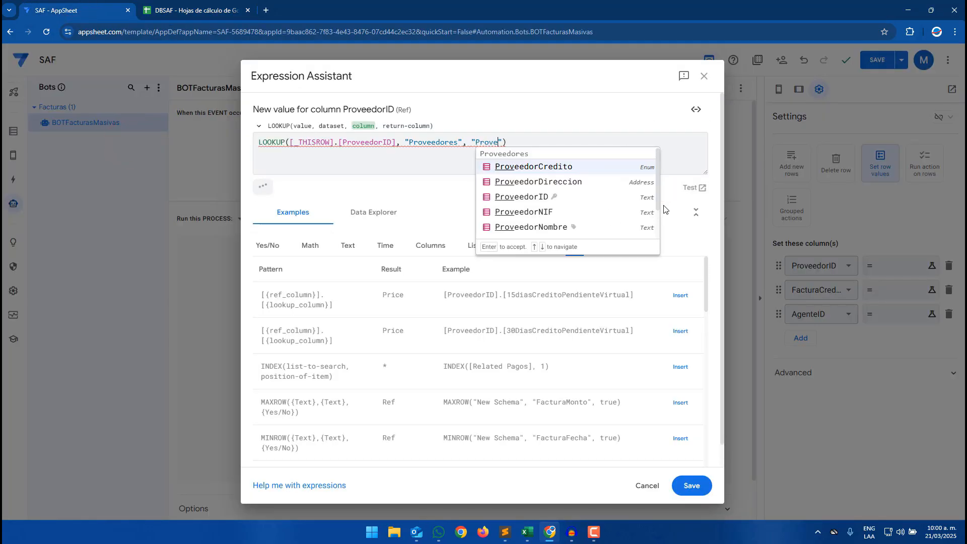
text(edorN)
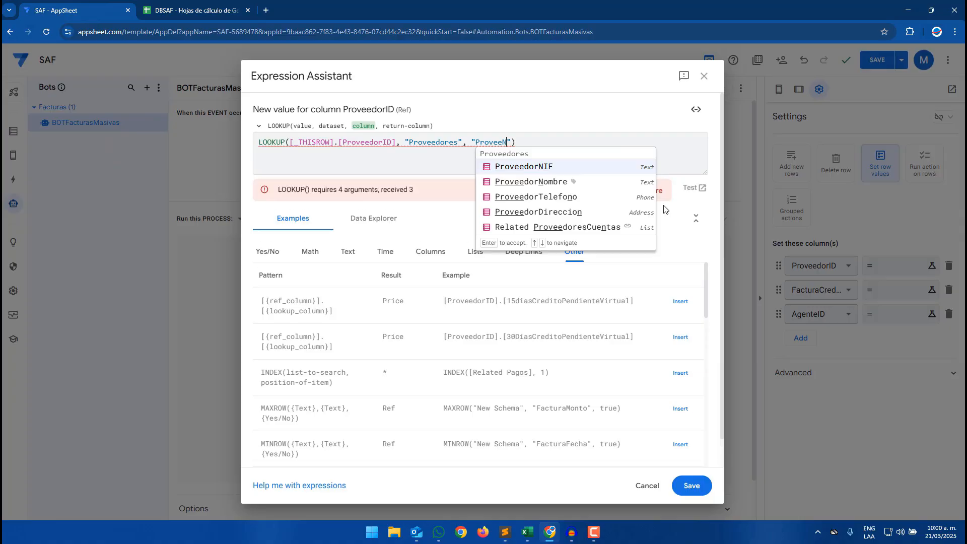
key(Down)
key(Return)
text(,)
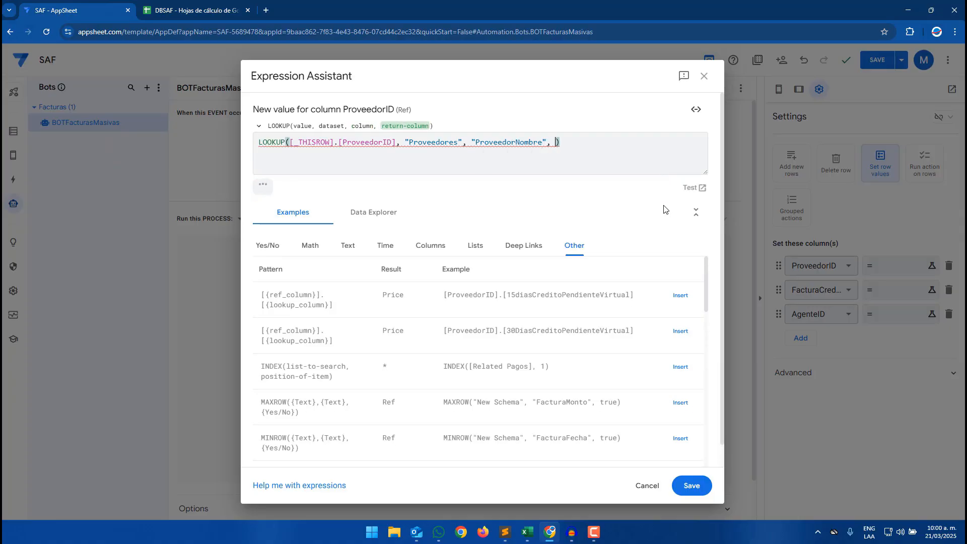
- Set the LOOKUP return-column argument to the text literal "ProveedorID", replacing the bracketed column reference
click(249, 3)
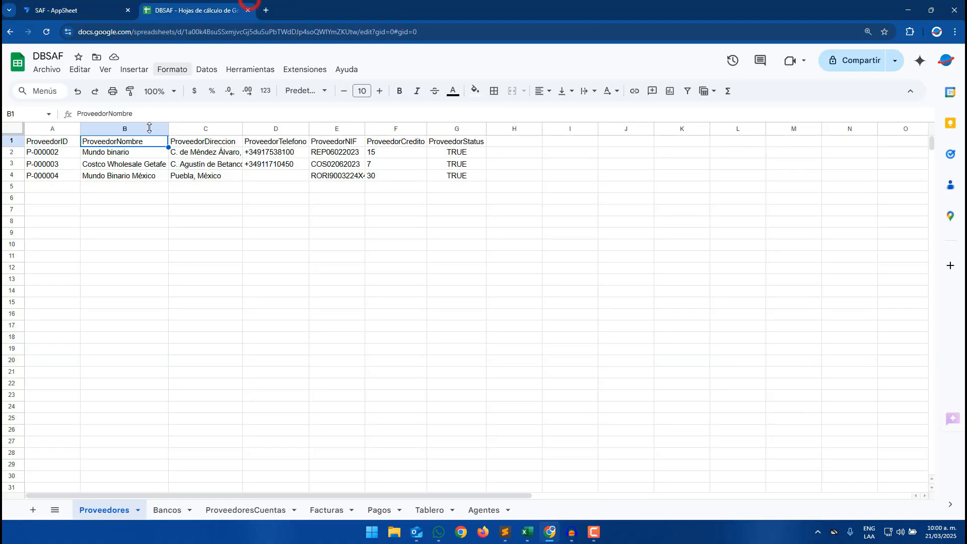
click(126, 152)
click(56, 153)
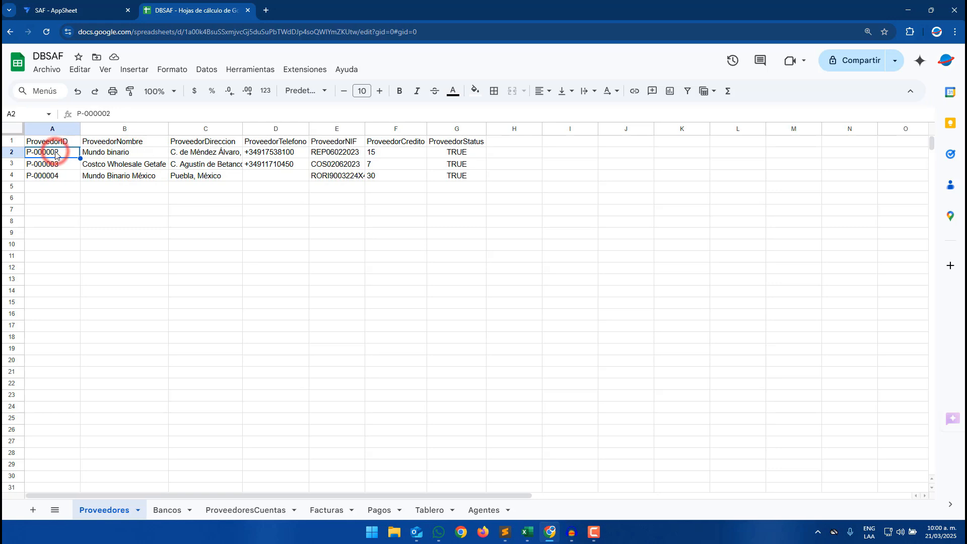
click(90, 5)
text([Pro)
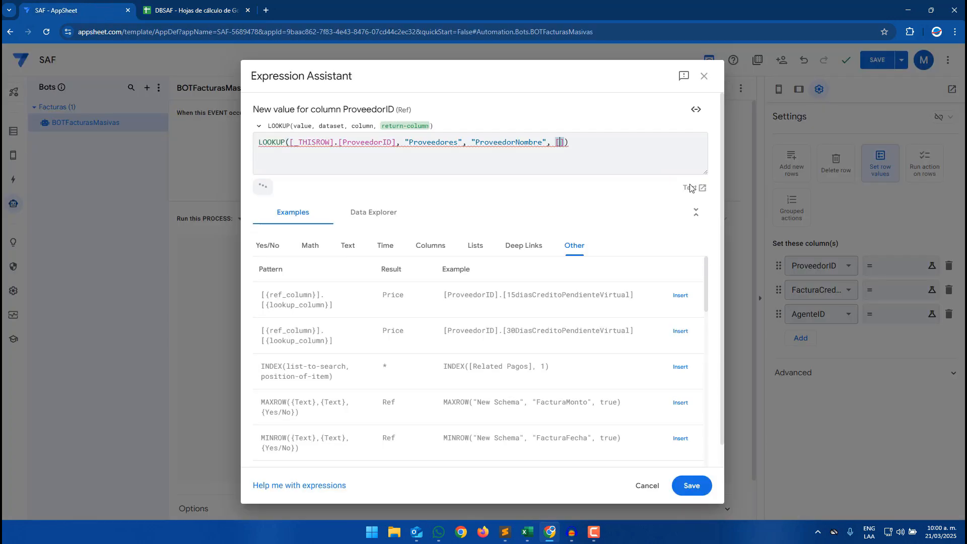
text(veedorID)
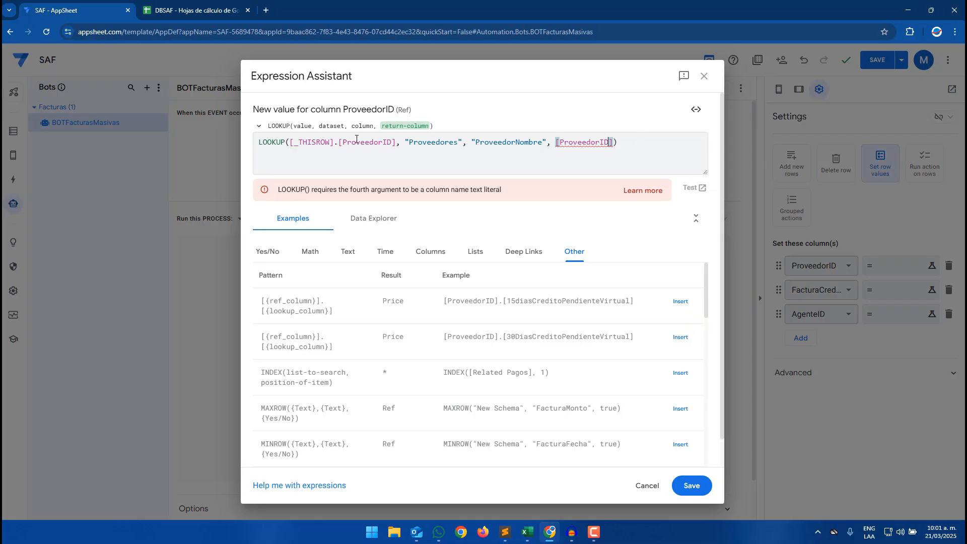
click(169, 7)
click(56, 143)
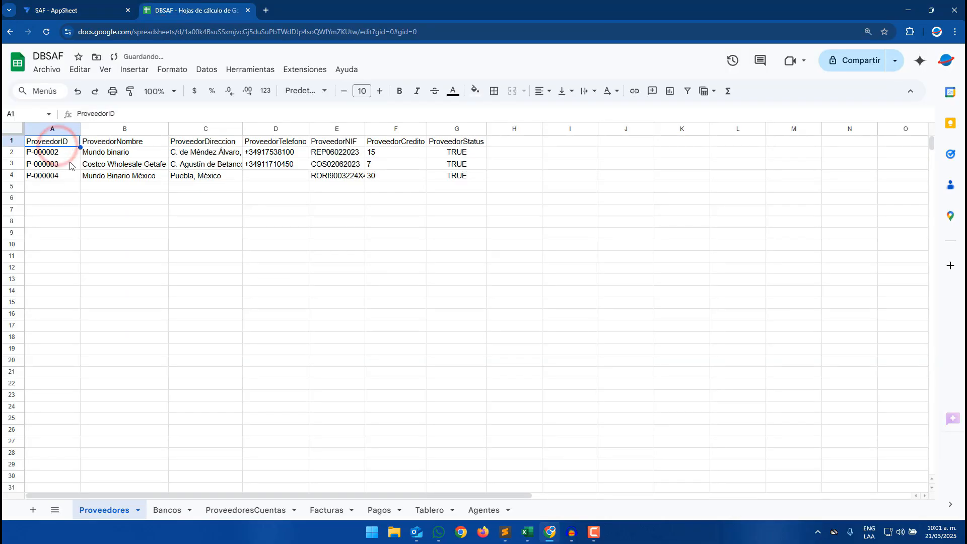
click(70, 18)
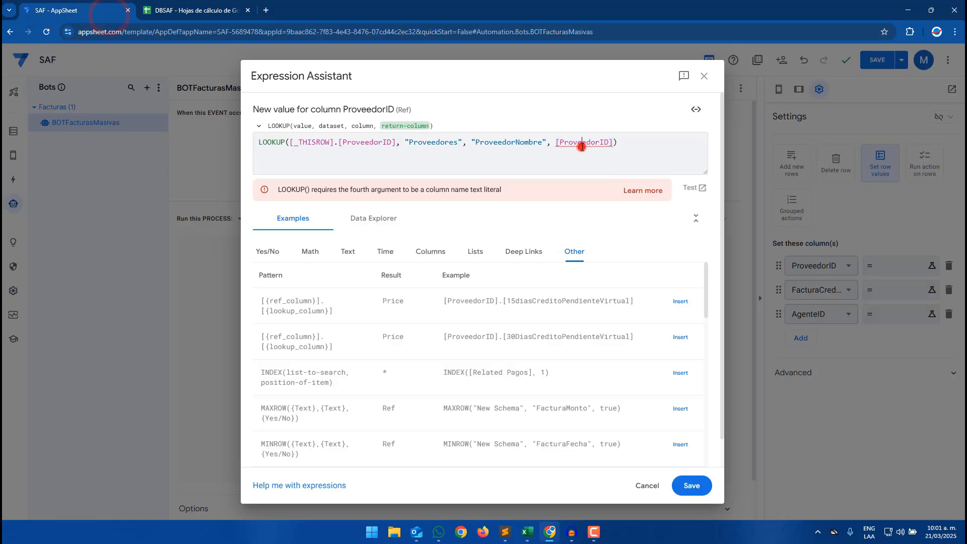
click(633, 144)
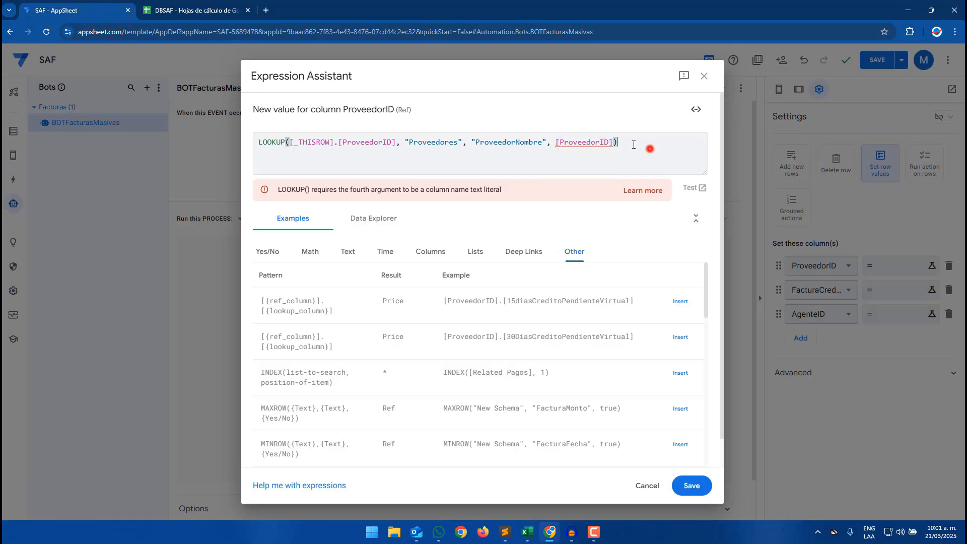
drag(614, 143, 555, 145)
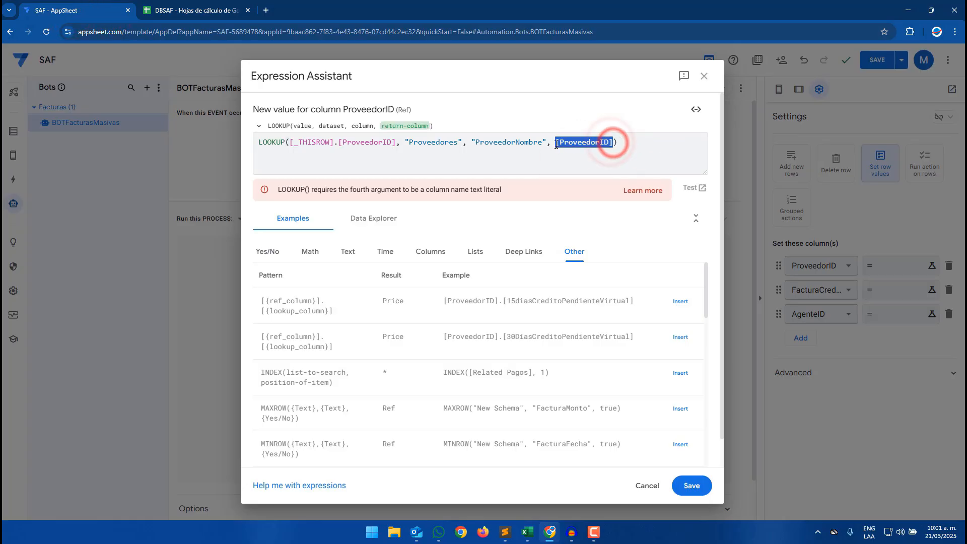
text(")
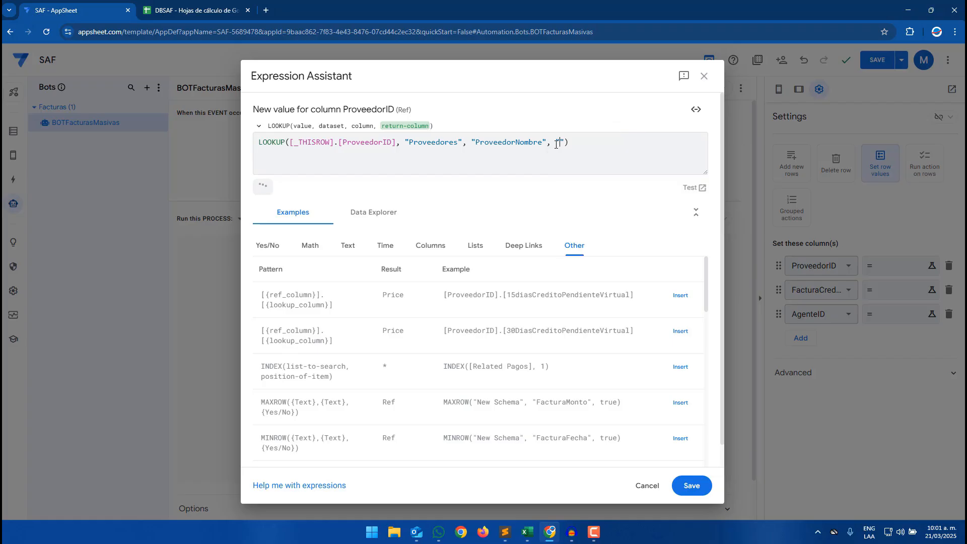
text(ProveedorID)
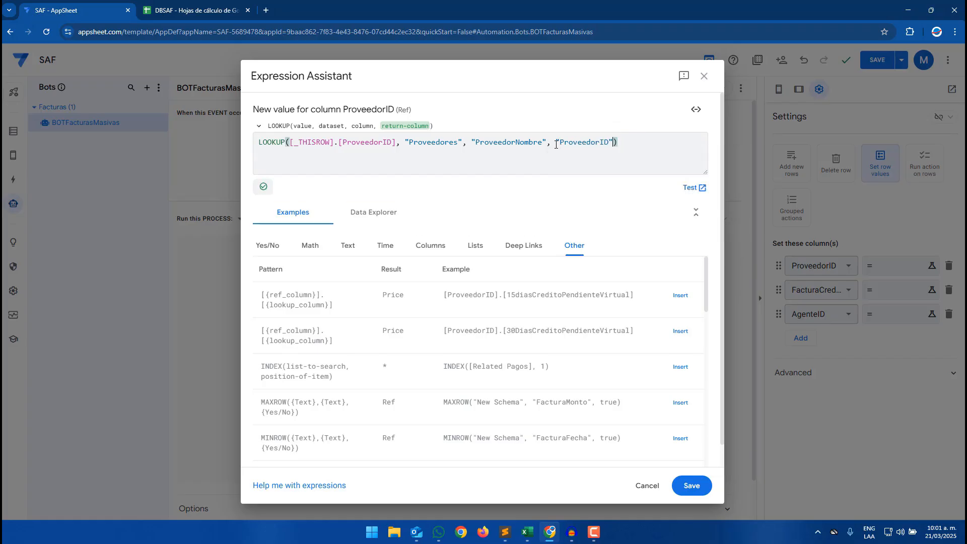
- Review the expression LOOKUP([_THISROW].[ProveedorID], "Proveedores", "ProveedorNombre", "ProveedorID") against the Proveedores sheet and save it
drag(395, 142, 291, 142)
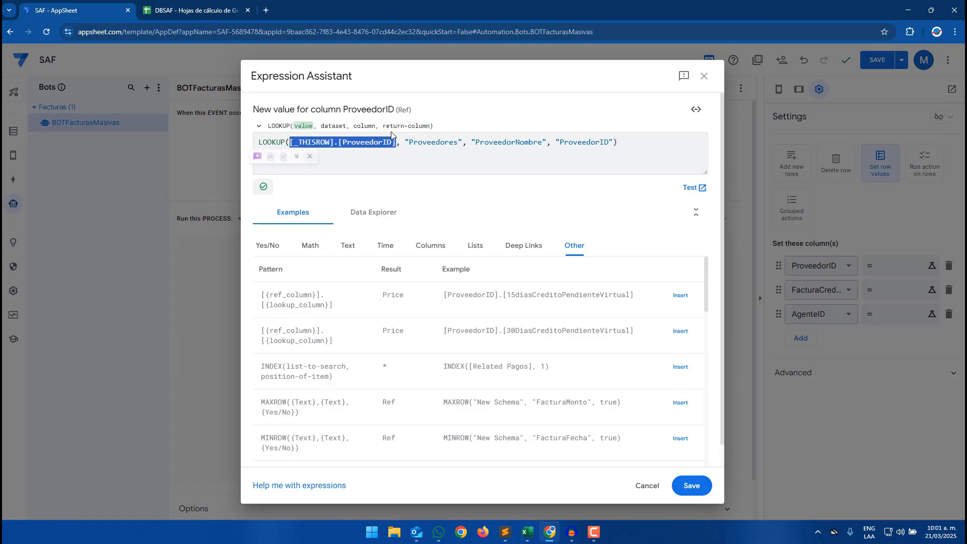
double_click(426, 143)
drag(486, 143, 538, 145)
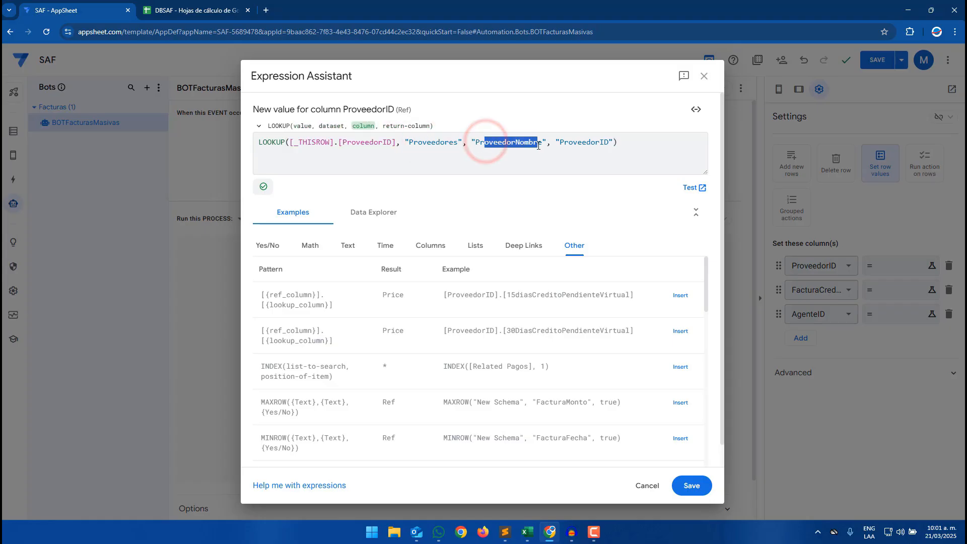
click(306, 141)
click(568, 142)
click(205, 12)
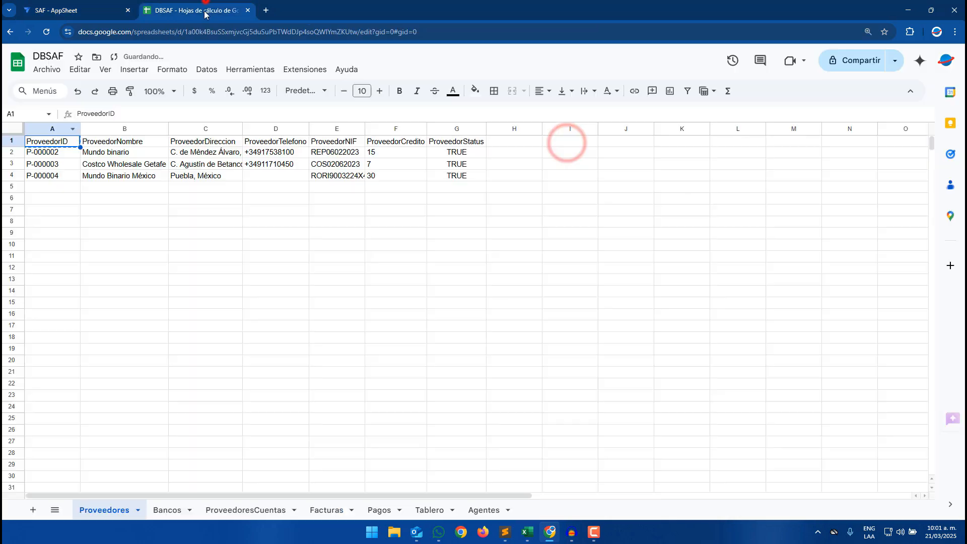
click(47, 152)
click(123, 7)
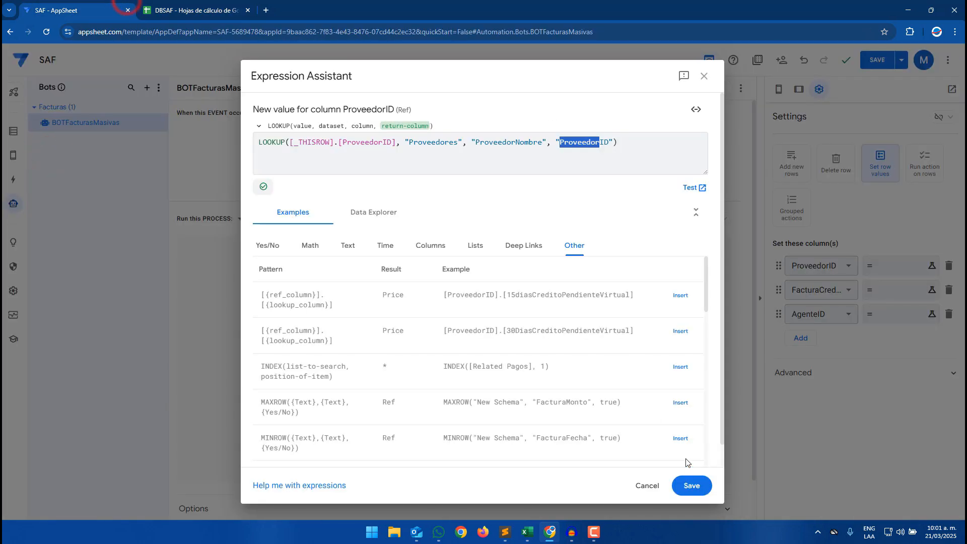
click(691, 484)
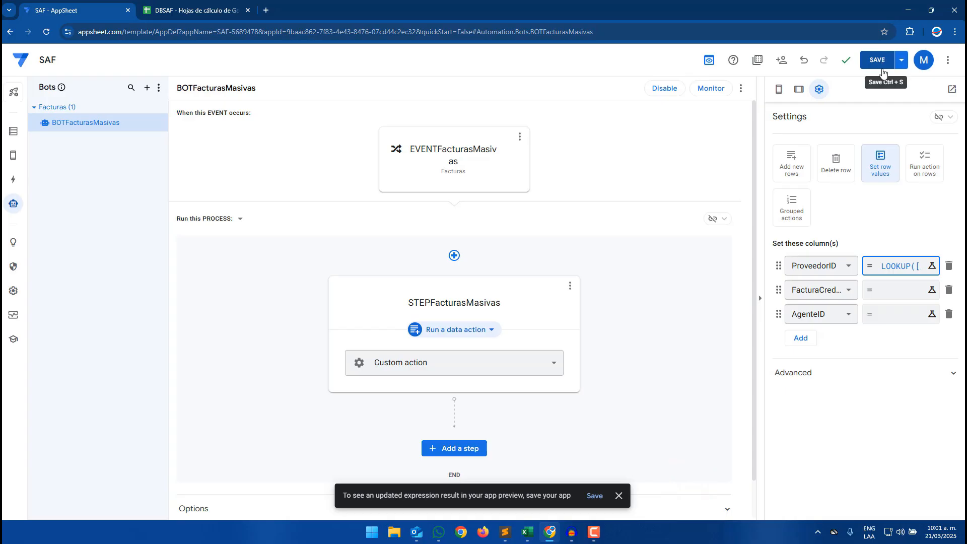
- Build the AgenteID value as a LOOKUP expression on [AgenteID] against the Agentes table and save it
click(871, 316)
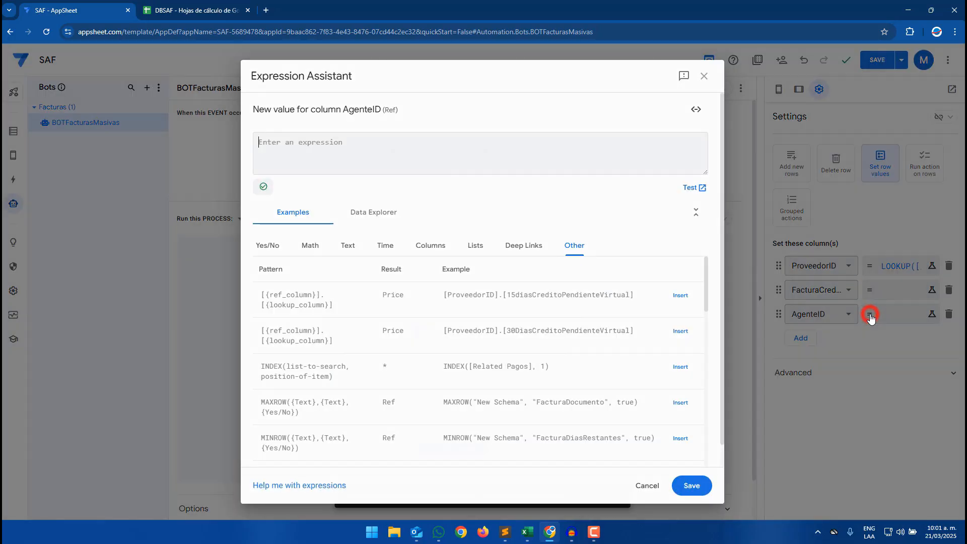
click(328, 131)
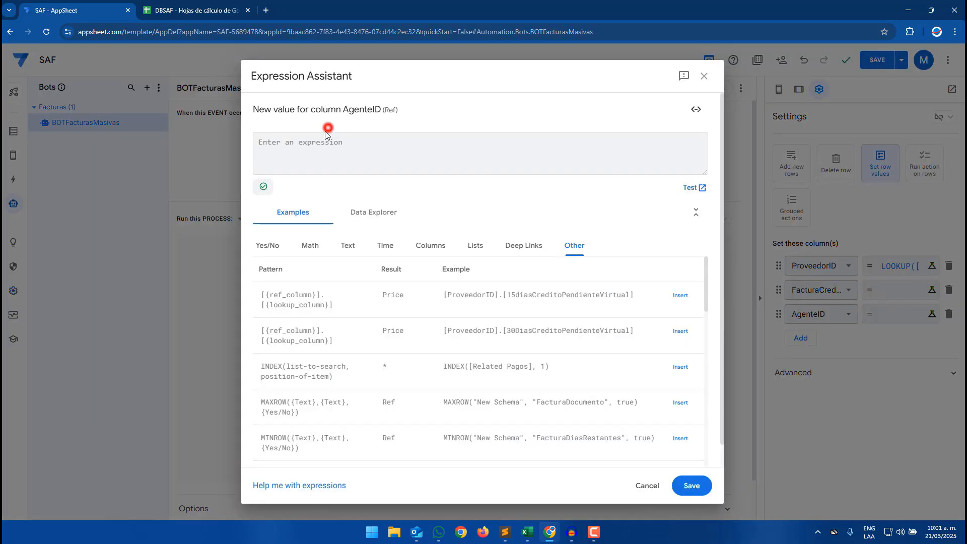
text(LOOK)
key(Return)
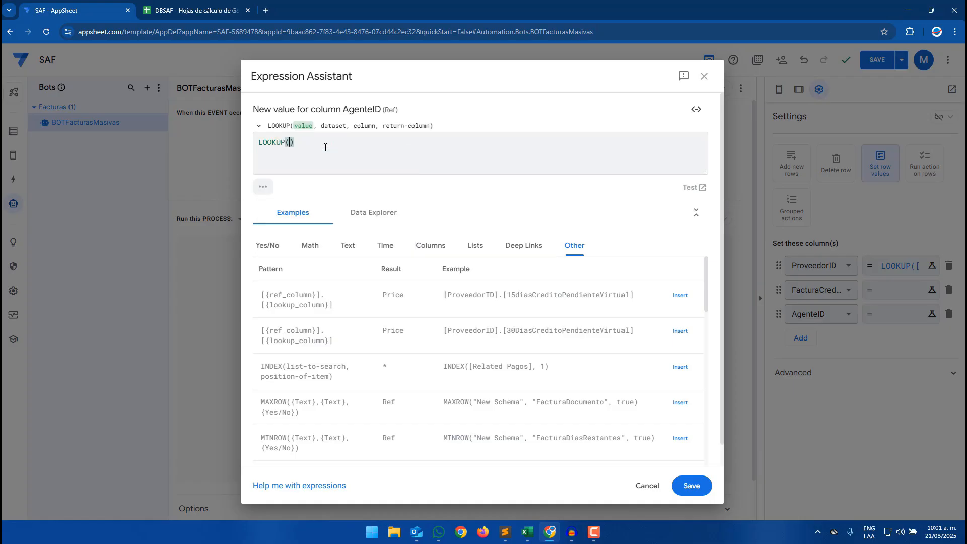
text(")
key(Delete)
text([Age)
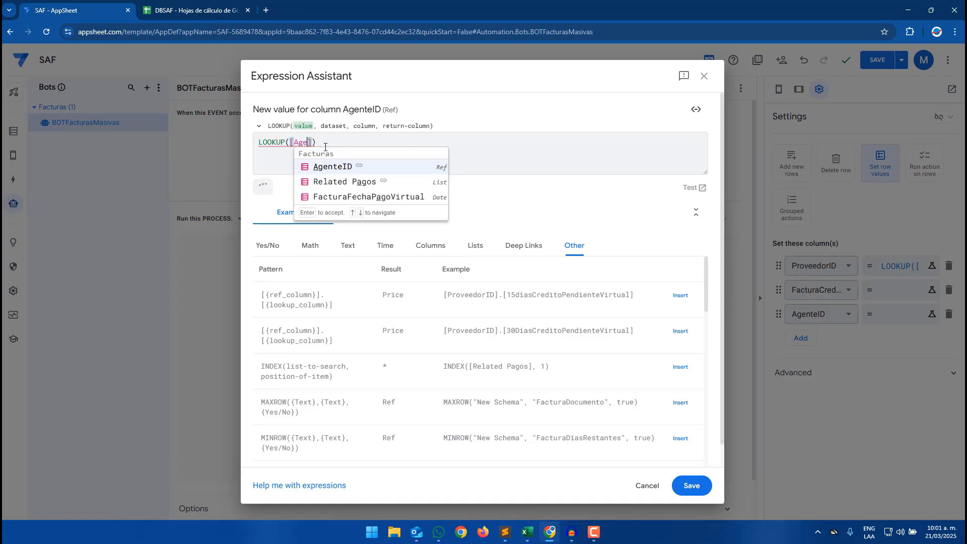
key(Return)
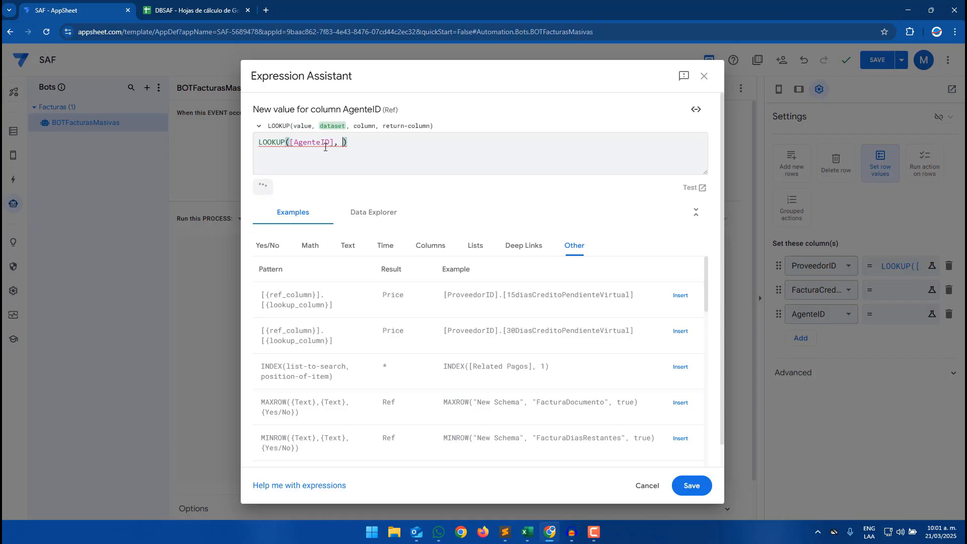
text("Ag)
key(Return)
text(, "Agen)
key(Down)
key(Down)
key(Return)
text(, "Agen)
key(Up)
key(Down)
key(Down)
key(Return)
click(692, 484)
- Set the FacturaCredito value to [FacturaCredito], save the expression and save the app
click(884, 293)
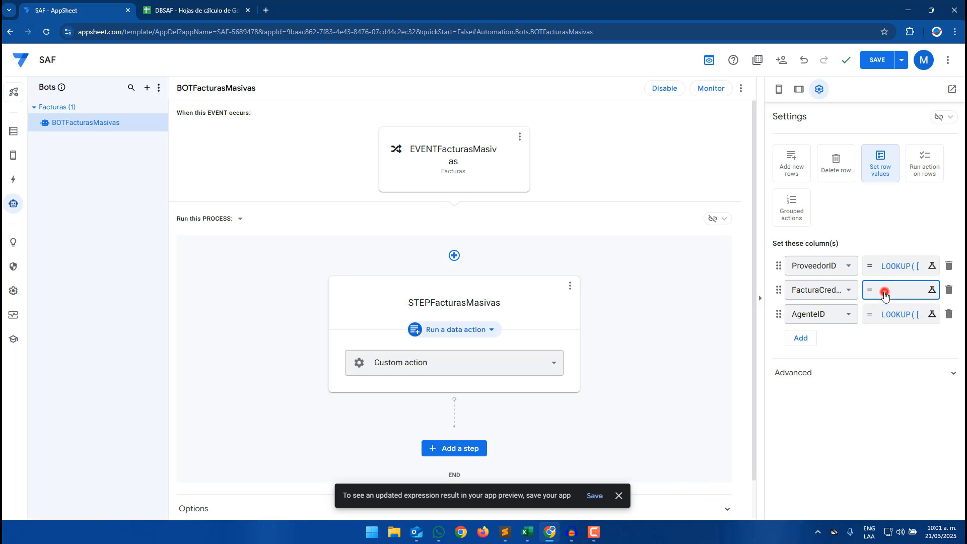
text([Fac)
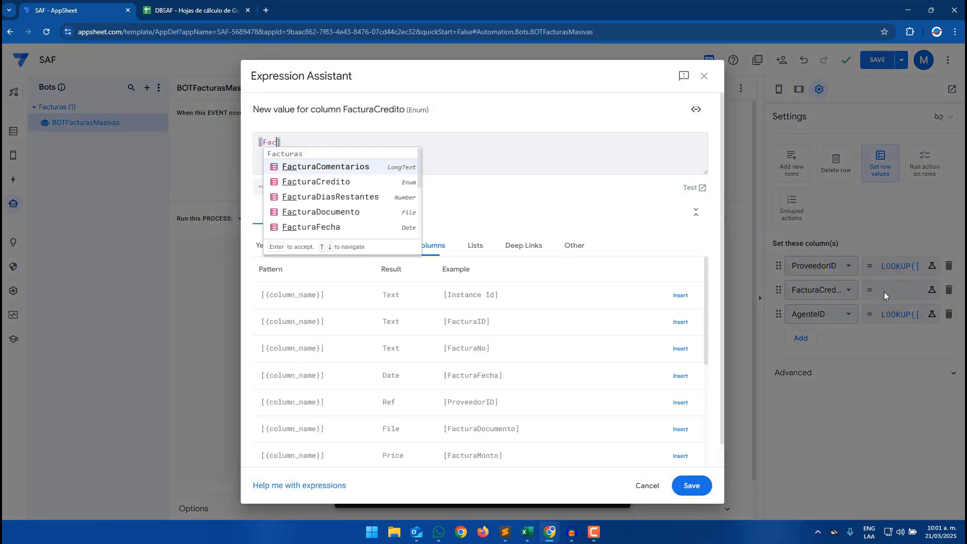
text(tyn)
key(BackSpace)
text(u)
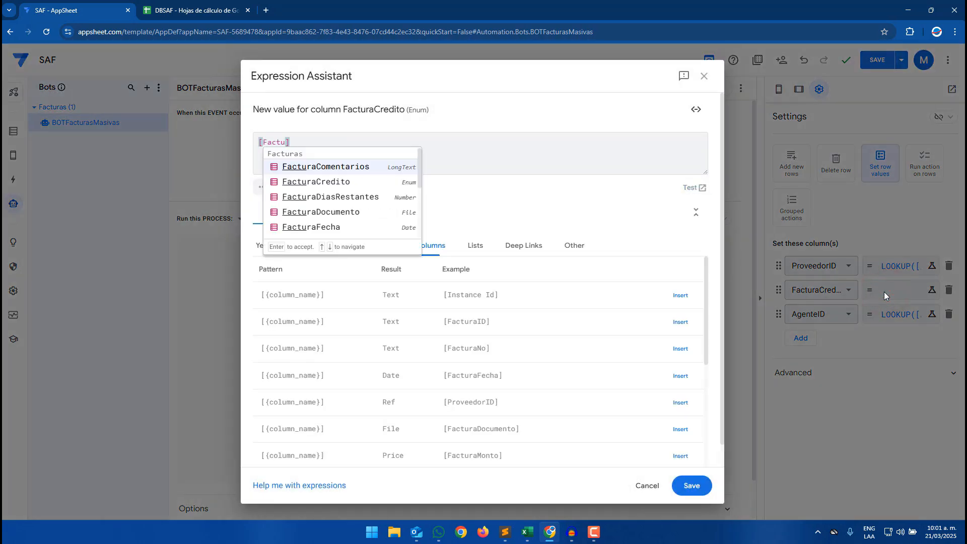
click(330, 182)
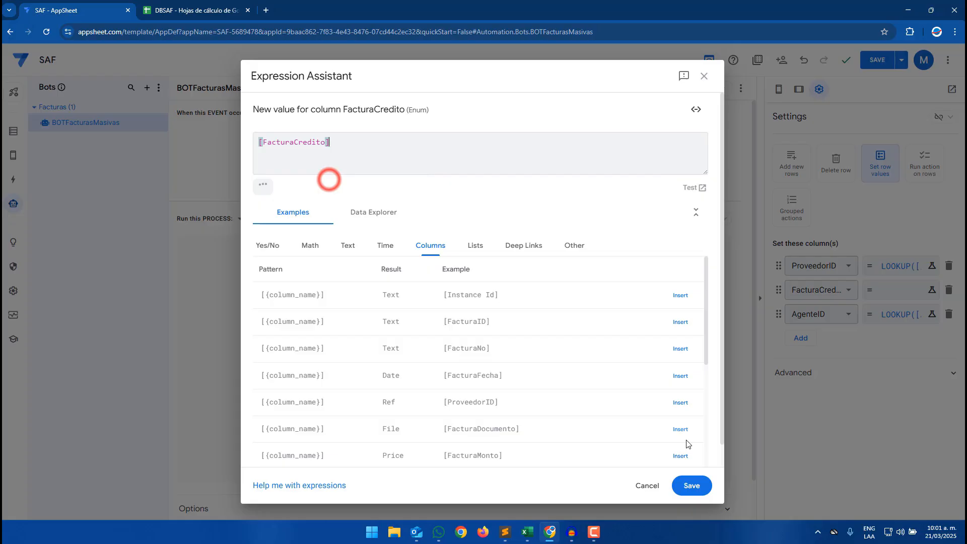
click(685, 484)
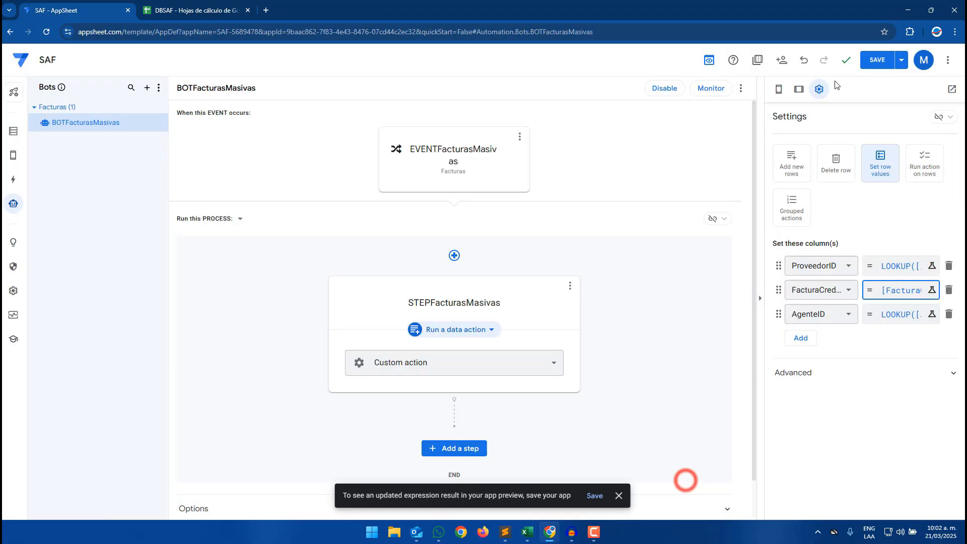
click(873, 59)
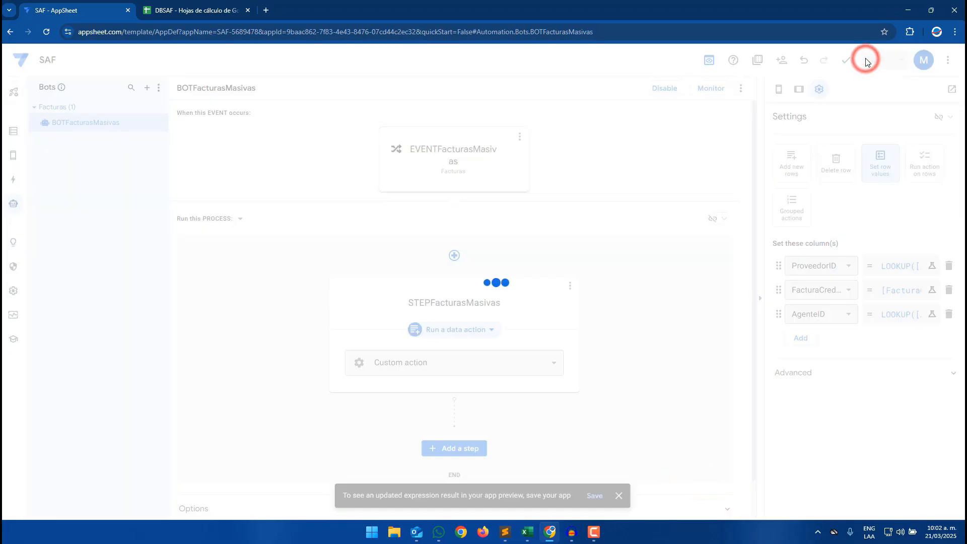
- Inspect the imported rows in the Facturas sheet of the spreadsheet
click(171, 4)
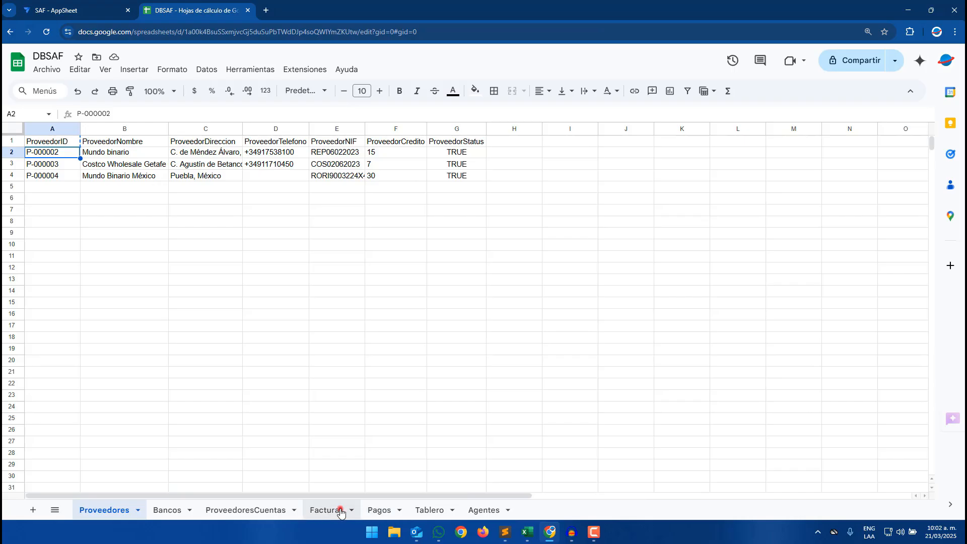
click(330, 510)
click(294, 278)
click(222, 199)
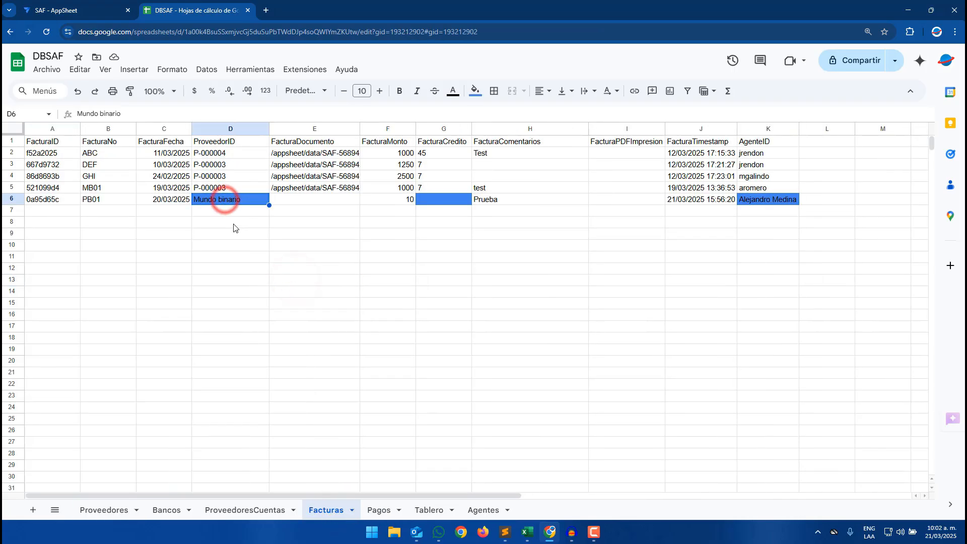
click(750, 200)
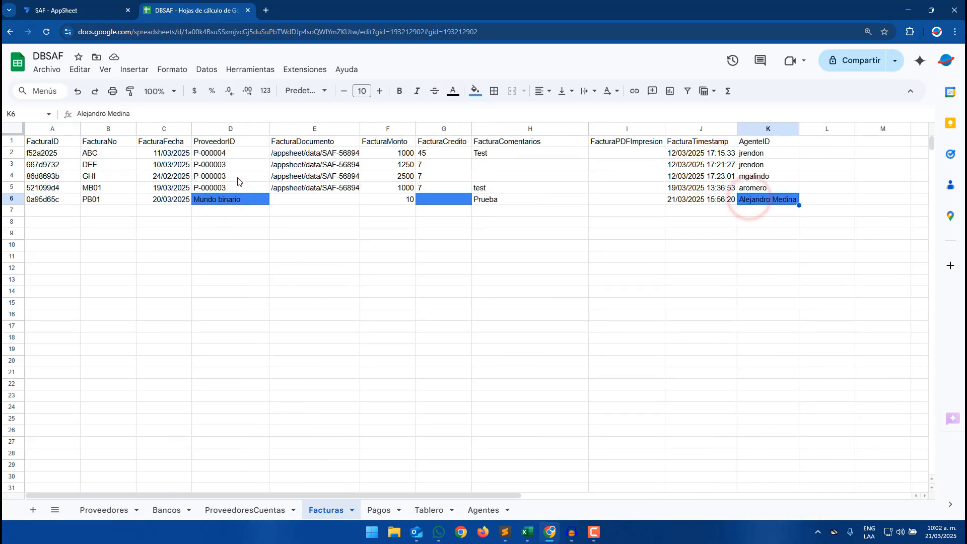
click(216, 187)
click(216, 211)
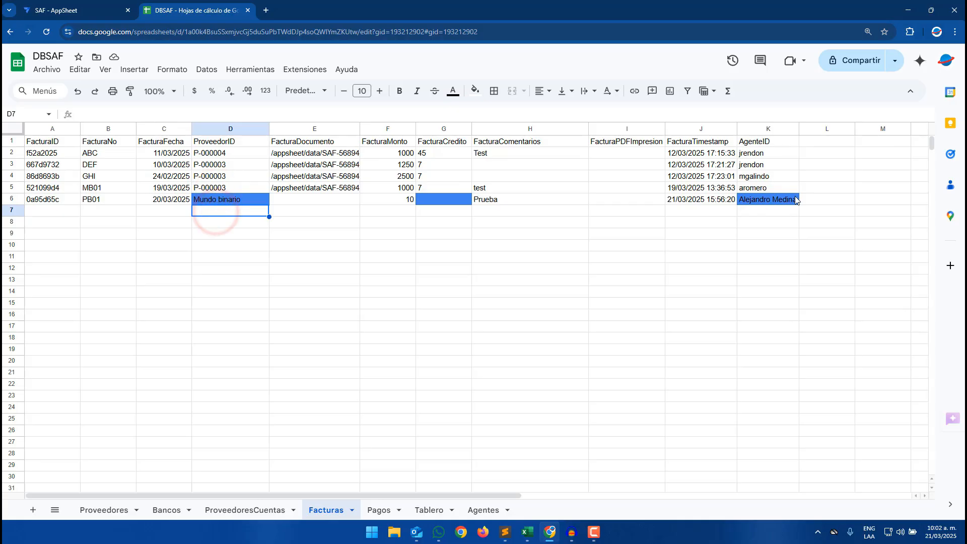
click(753, 215)
key(ctrl+shift+Tab)
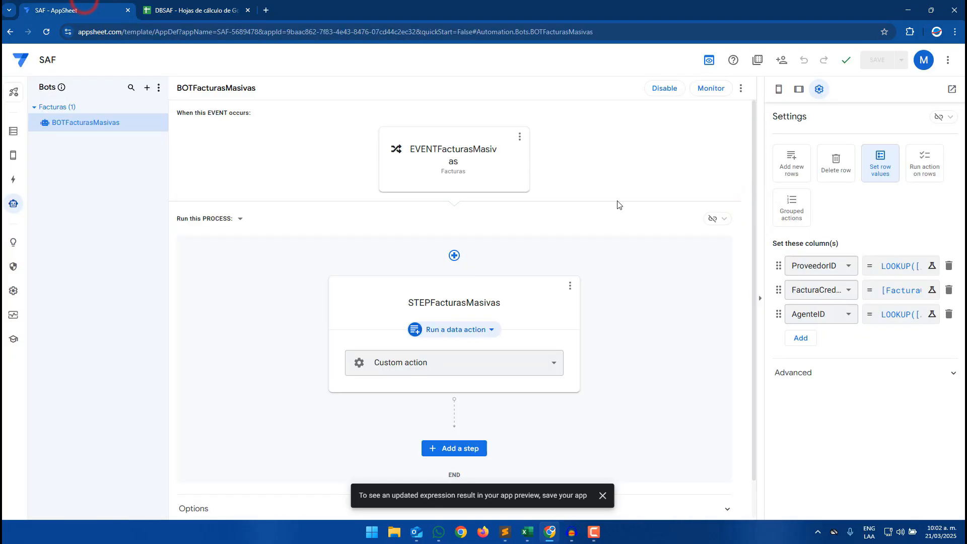
- Import the CSV file into the Facturas table from the app preview
click(13, 131)
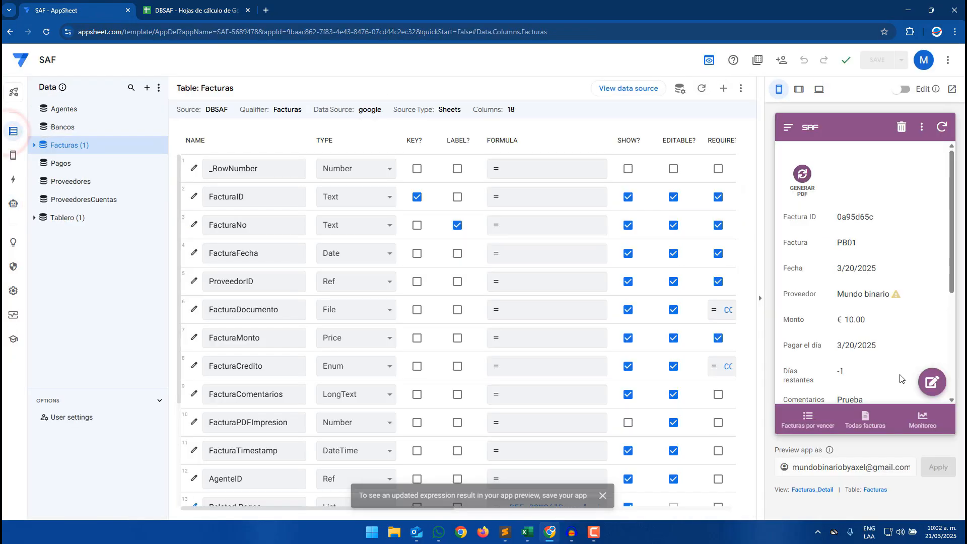
click(932, 346)
double_click(368, 167)
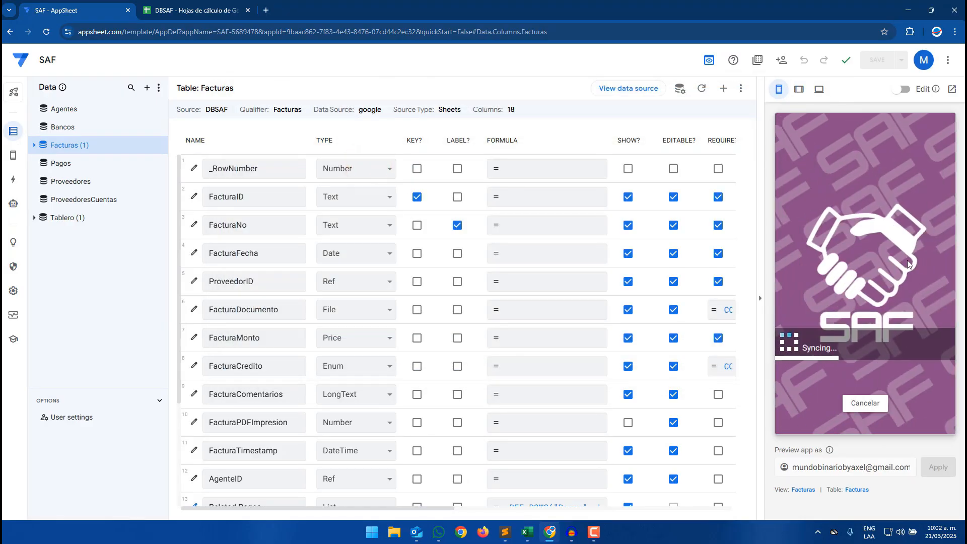
- Examine the newly imported Facturas row's supplier, credit and agent cells in the spreadsheet
click(166, 10)
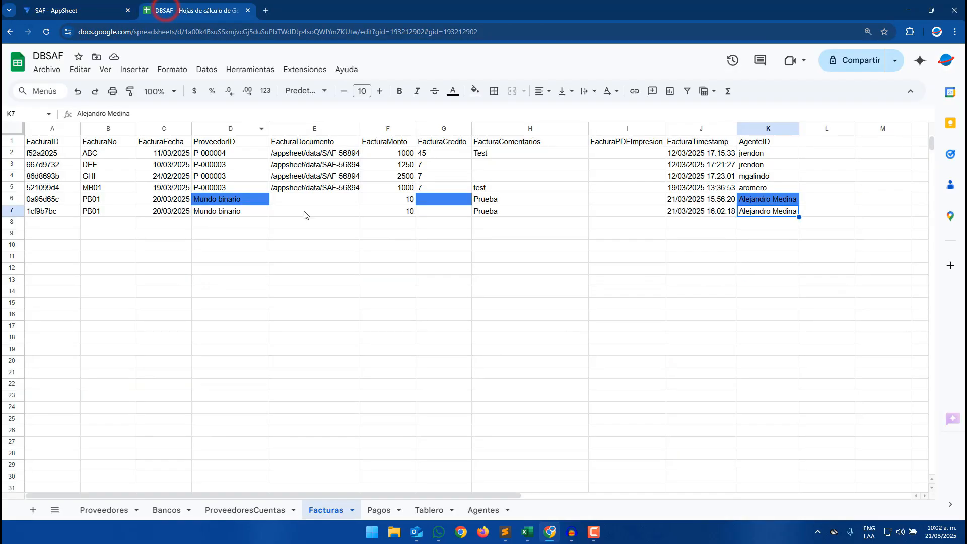
click(287, 234)
click(219, 211)
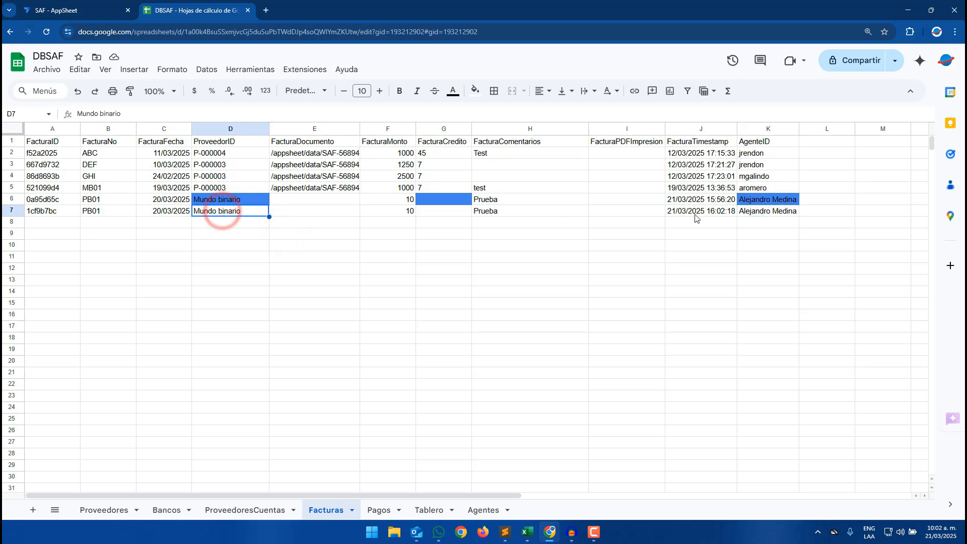
click(770, 211)
click(233, 211)
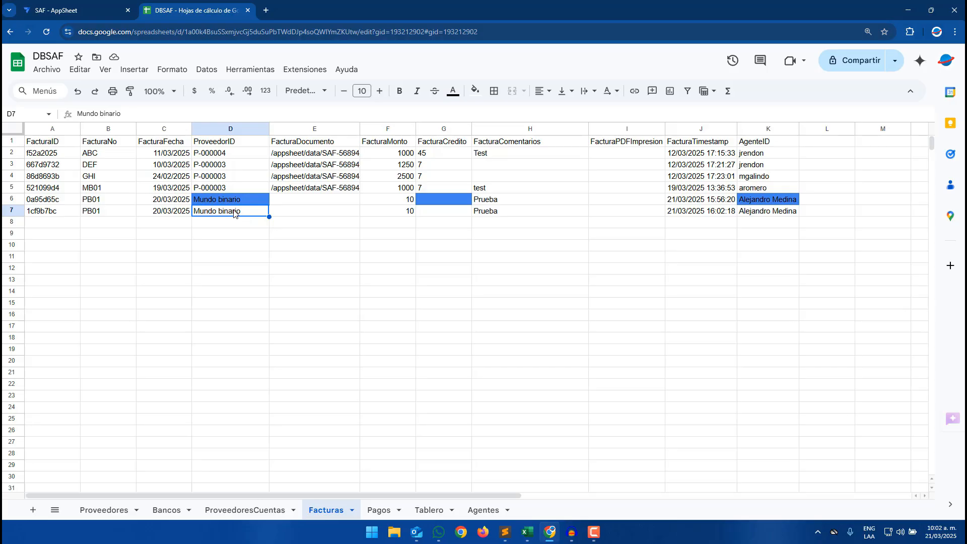
click(756, 212)
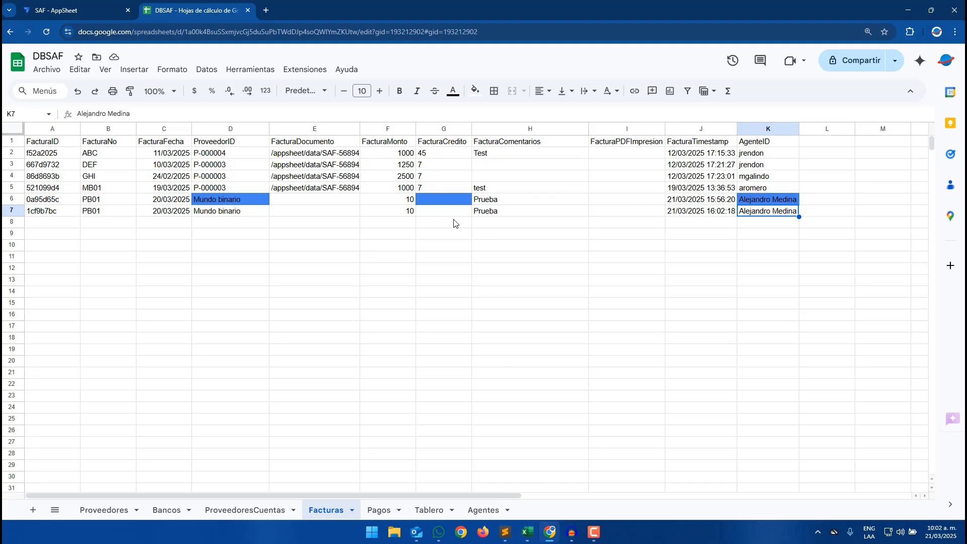
click(482, 214)
- Switch to Excel and enter Carga masiva as the template row's FacturaComentarios
click(525, 532)
click(548, 485)
click(252, 140)
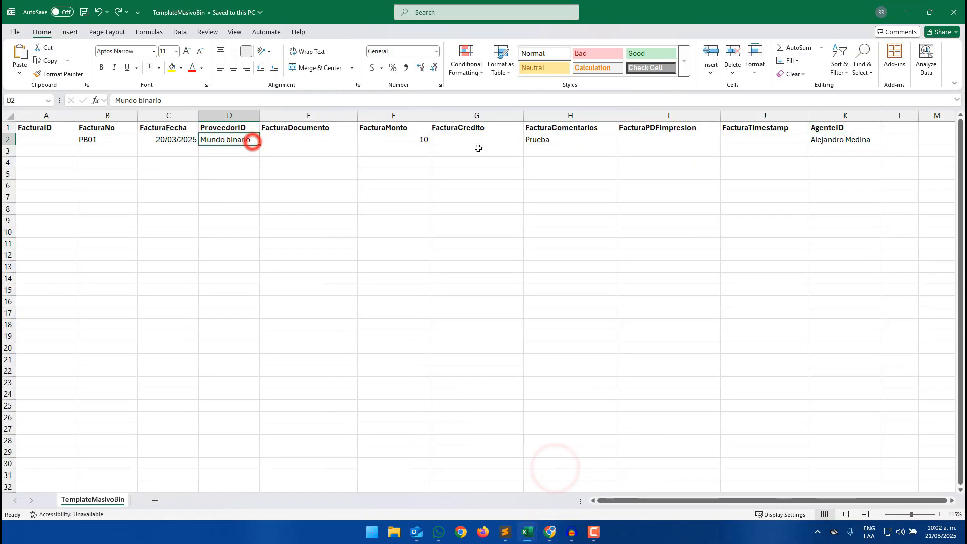
click(559, 140)
text(Carga masiva)
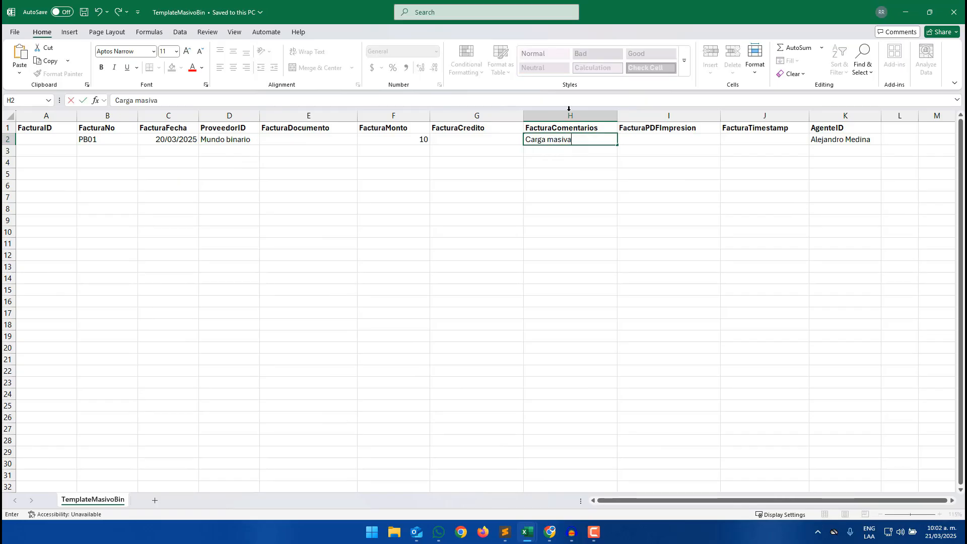
- Save the template as TemplateMasivoBin in CSV UTF-8 format, replacing the existing file
click(12, 32)
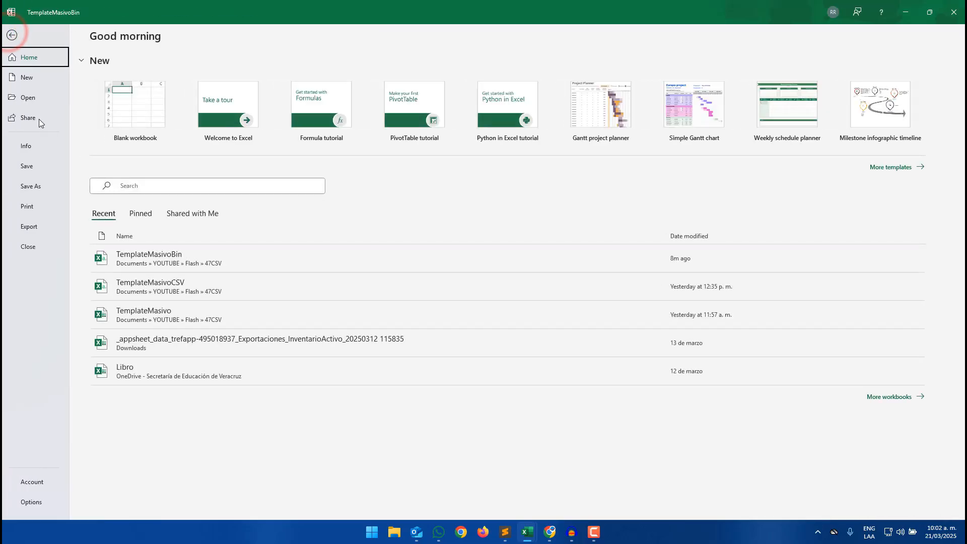
click(42, 186)
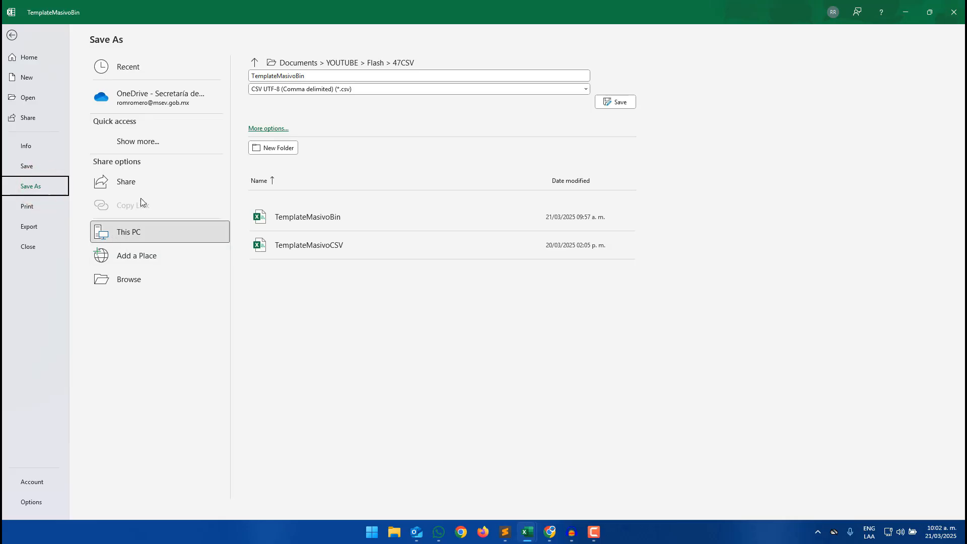
click(620, 102)
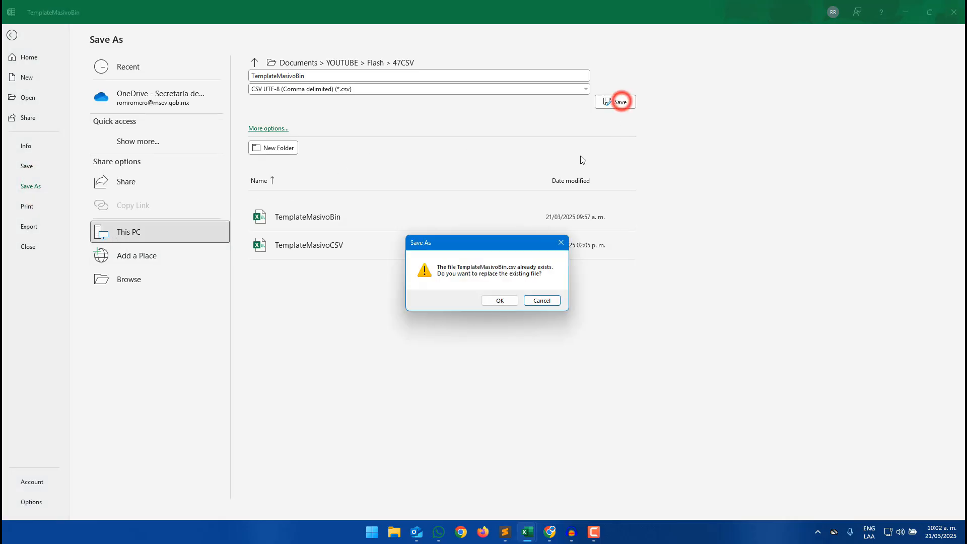
click(499, 298)
click(906, 14)
- Import TemplateMasivoBin into the Facturas table through the app preview's upload option
click(373, 268)
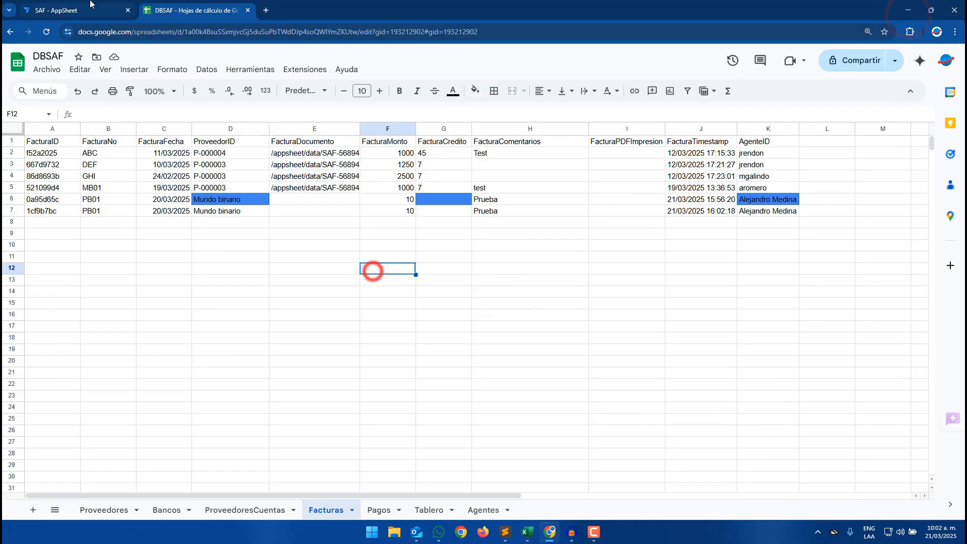
click(90, 9)
click(926, 271)
click(933, 347)
click(369, 164)
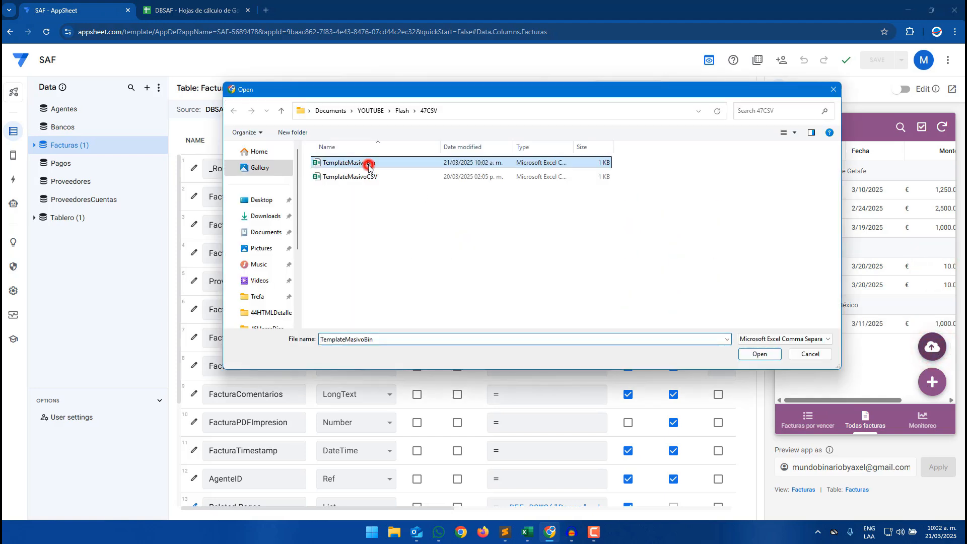
click(760, 354)
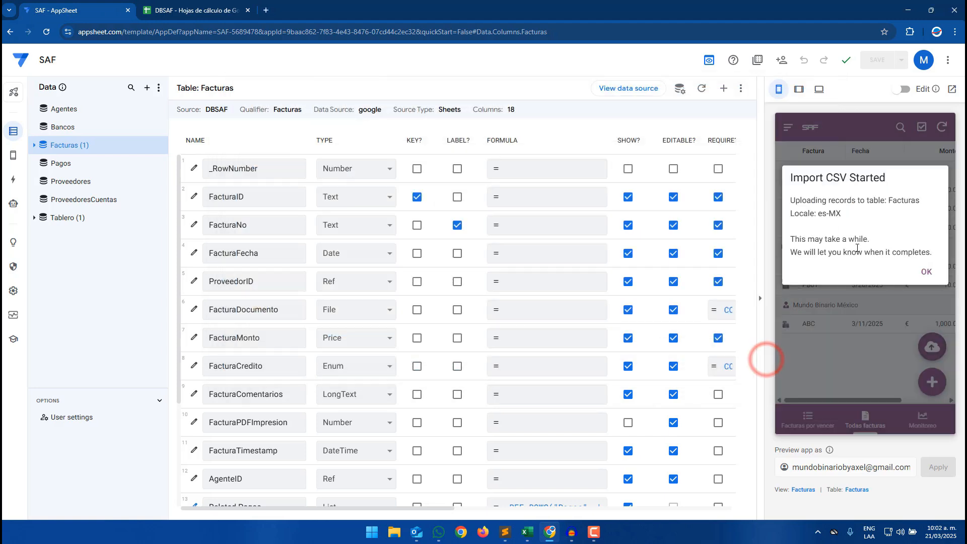
click(926, 271)
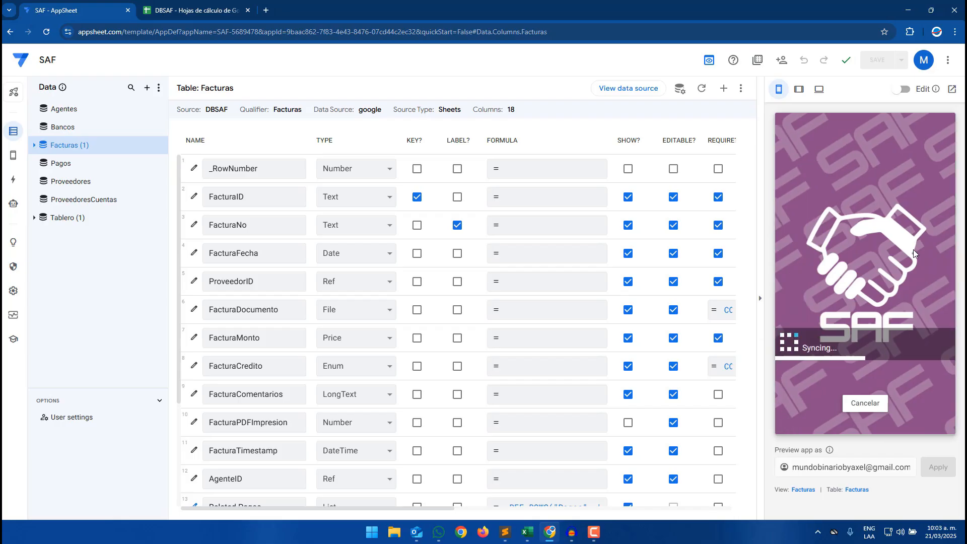
- Check the new Carga masiva row in the Facturas sheet and the app preview's invoice list
click(186, 8)
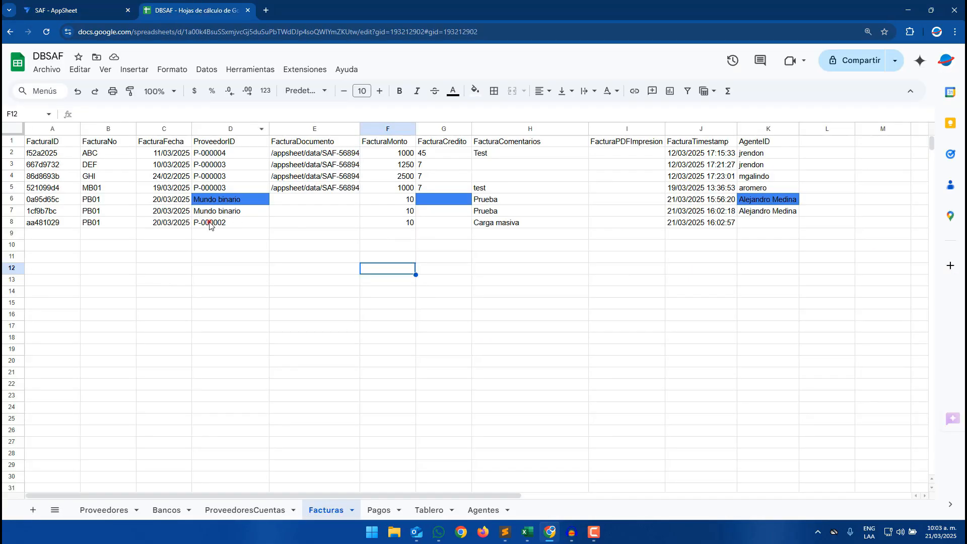
click(209, 223)
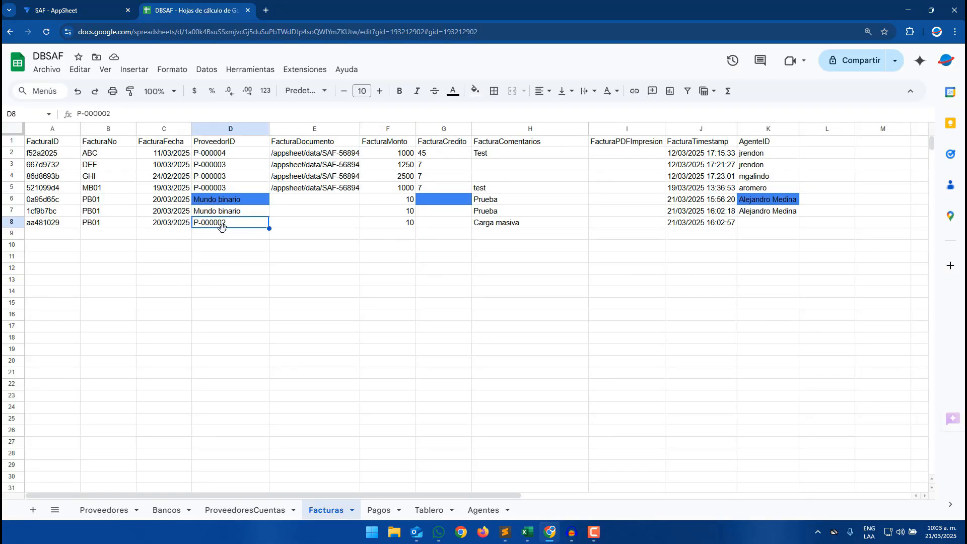
click(753, 223)
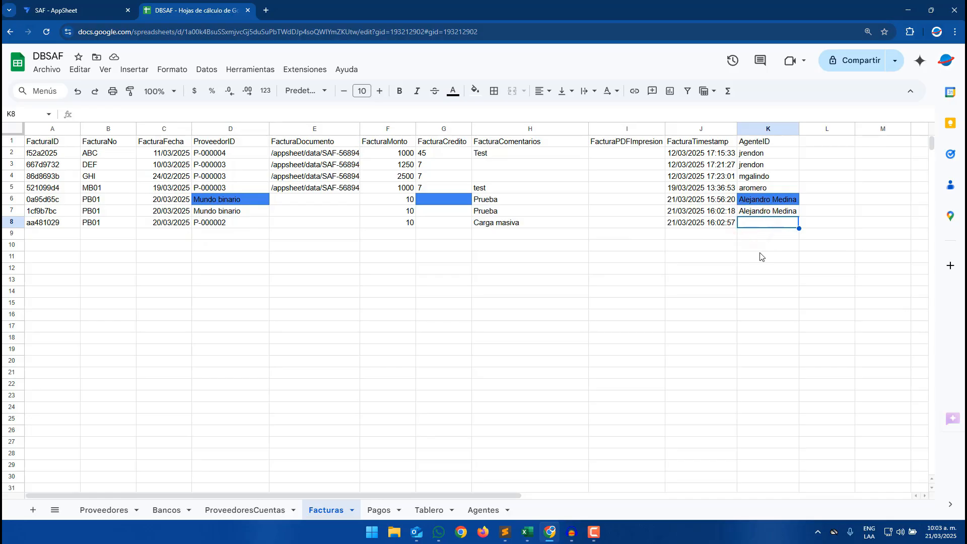
click(69, 4)
click(925, 279)
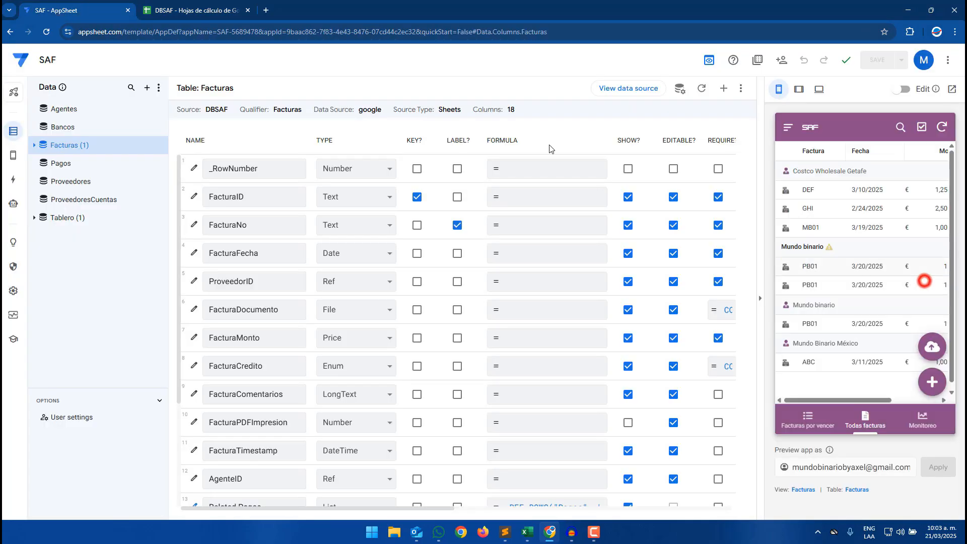
click(211, 10)
click(575, 229)
click(69, 10)
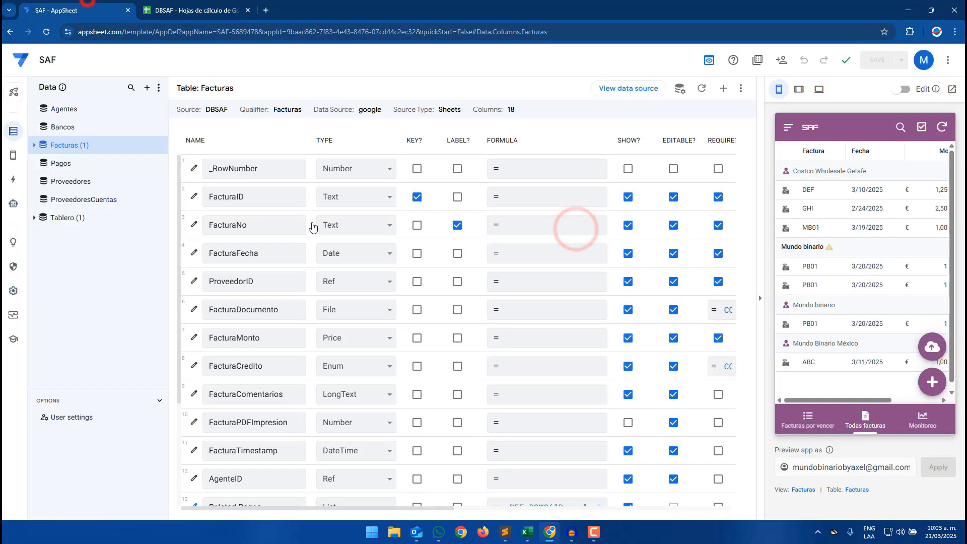
- Change the bot's AgentID expression to LOOKUP([_THISROW].[AgenteID], "Agentes", "AgenteNombre", "AgenteID") and save the app
click(13, 203)
click(905, 314)
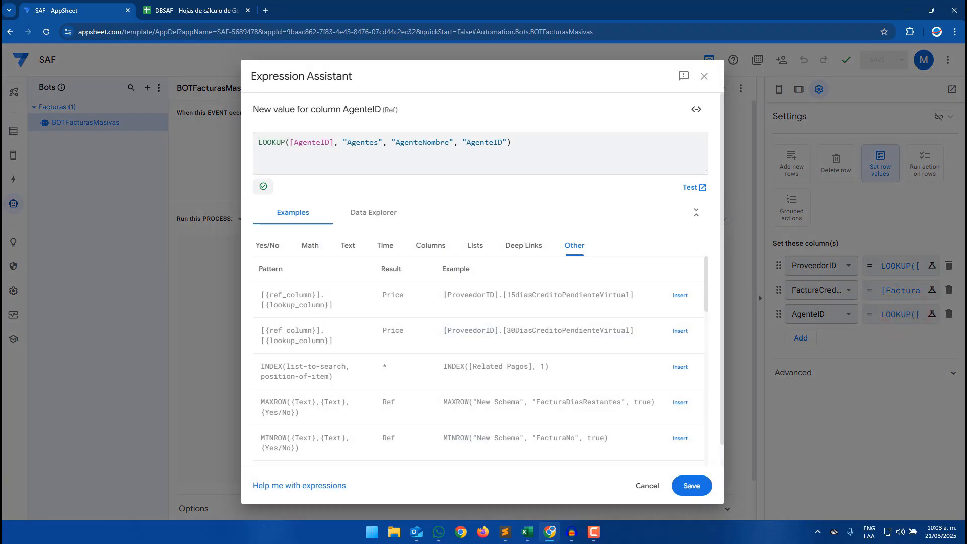
click(291, 142)
text([_THIS)
key(Return)
text(.)
click(691, 484)
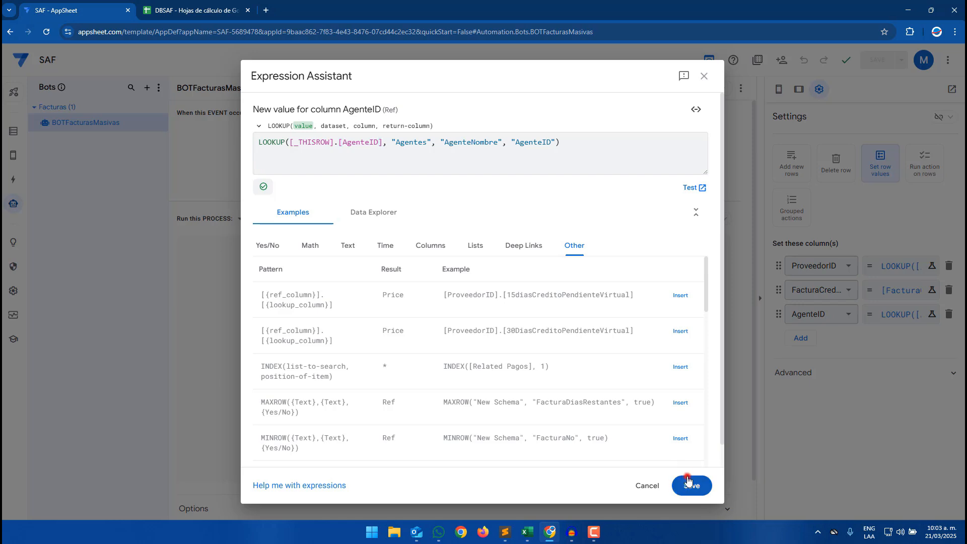
click(881, 54)
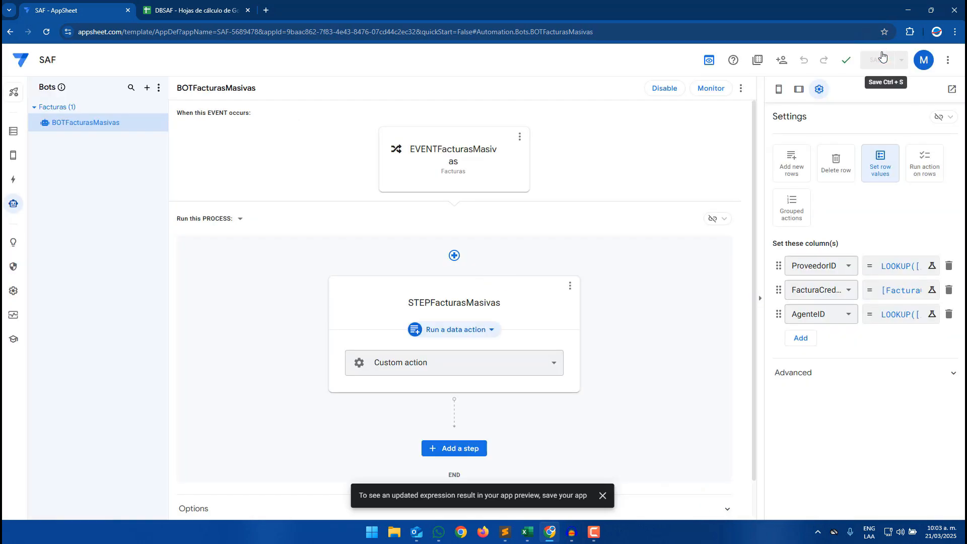
- Import TemplateMasivoBin into the Facturas table again through the app preview's upload option to test the bot
click(14, 131)
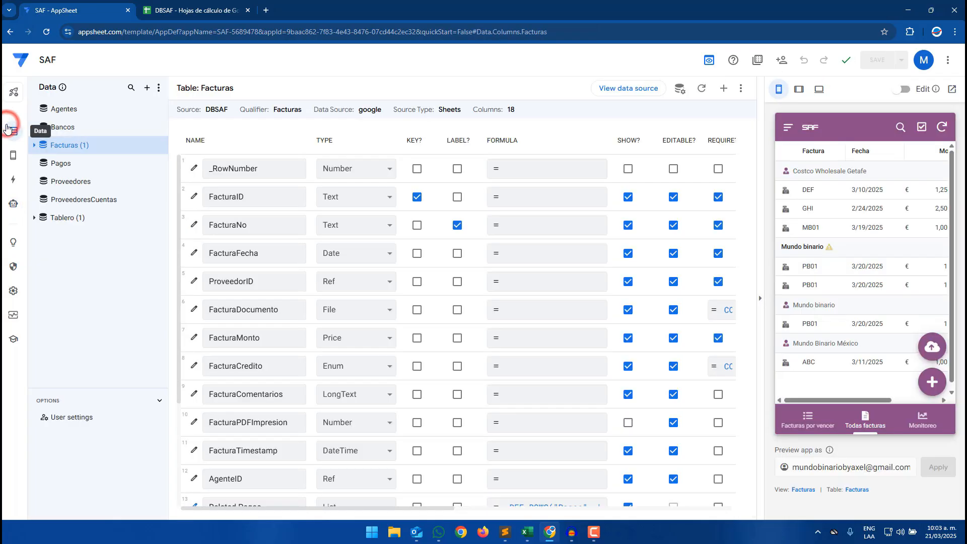
click(942, 130)
click(194, 10)
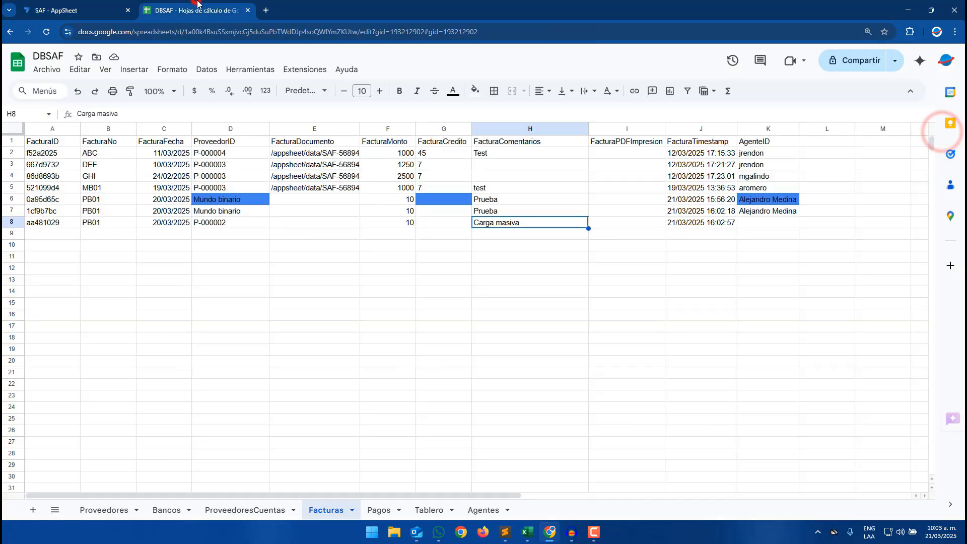
click(84, 8)
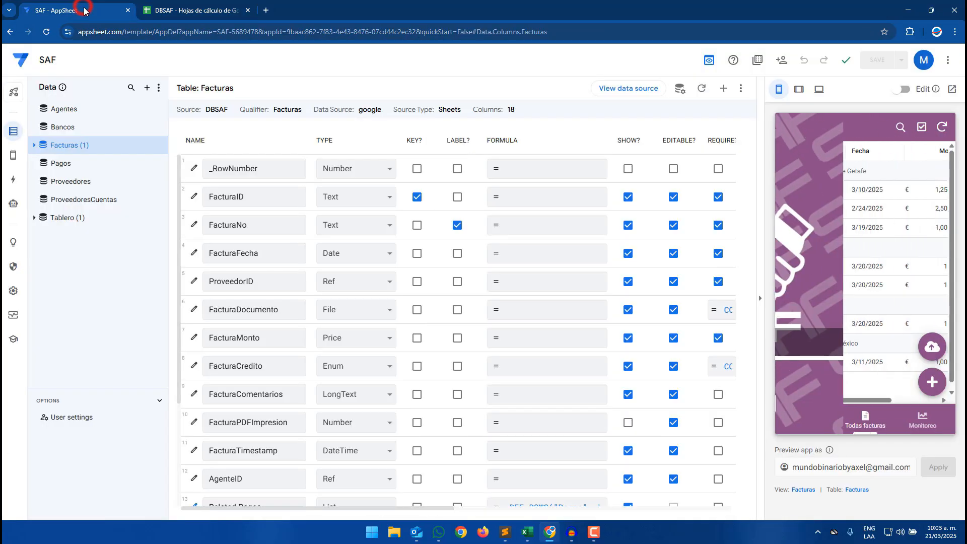
click(932, 348)
double_click(343, 163)
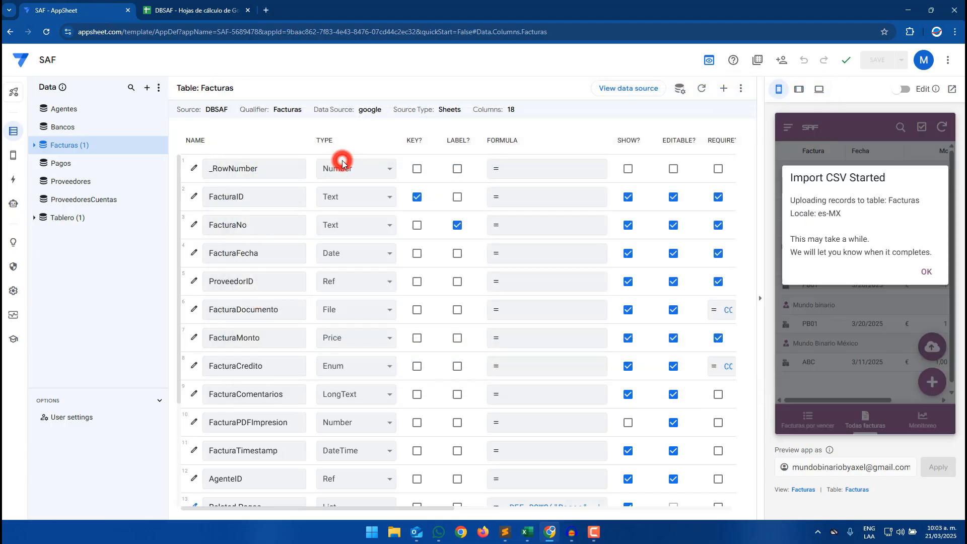
click(924, 275)
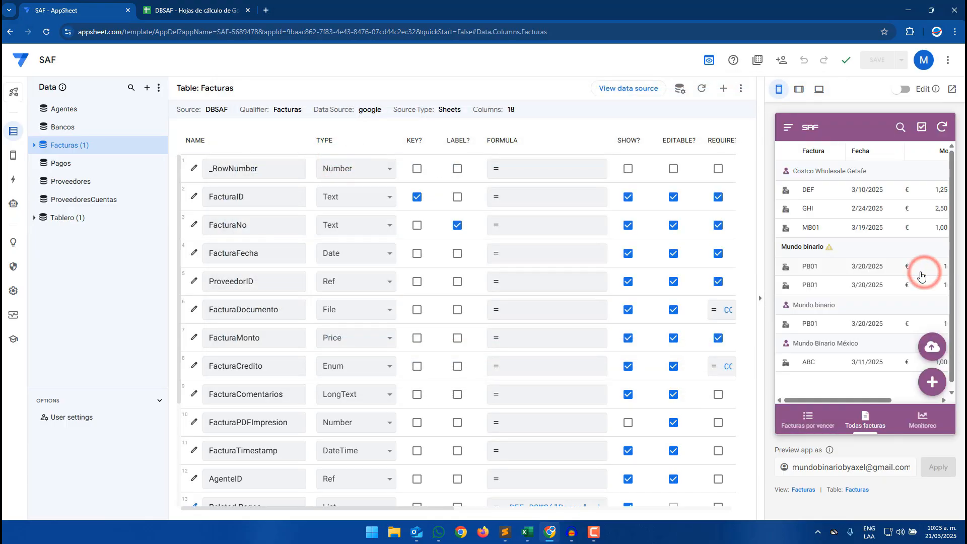
- Review the newly imported Carga masiva row and clear the contents of earlier test rows 6 to 8 in the Facturas sheet
click(189, 4)
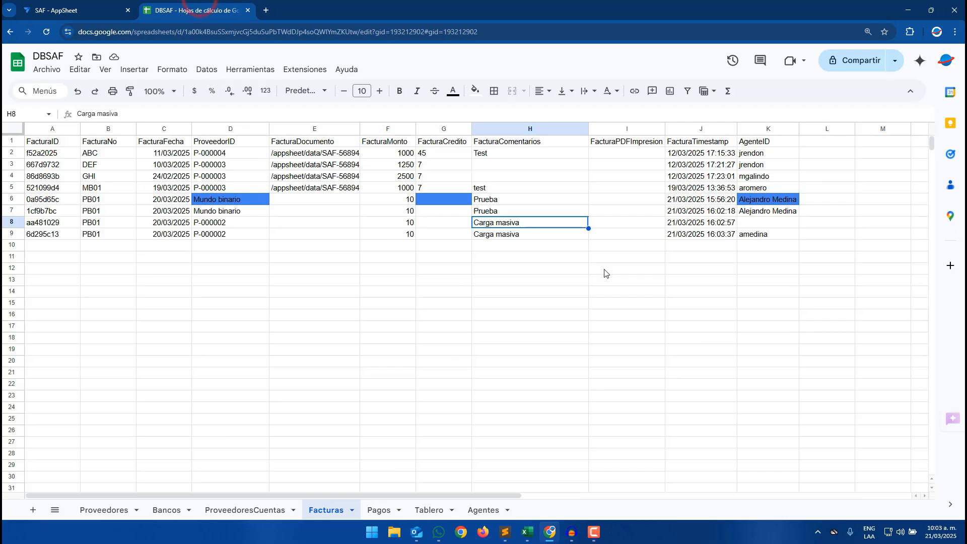
click(225, 234)
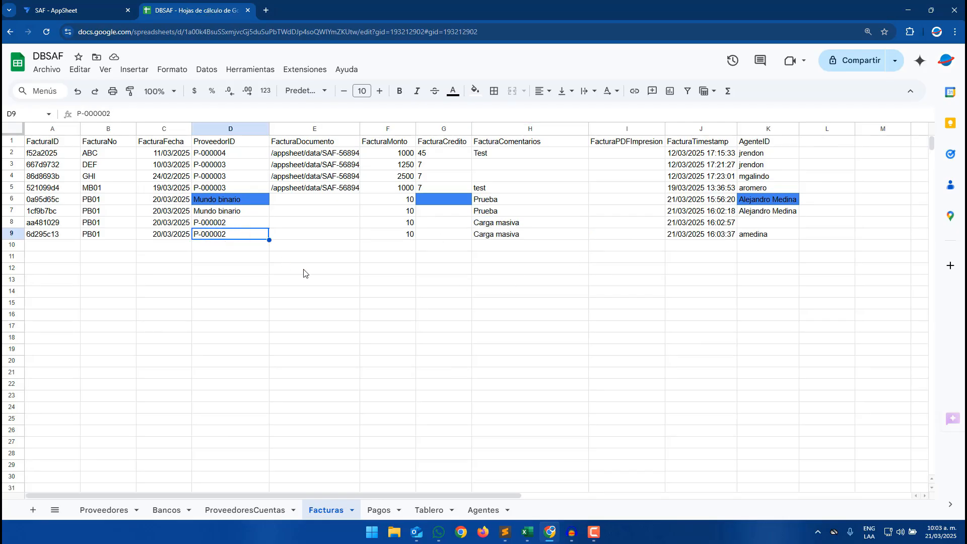
click(742, 234)
drag(768, 198, 69, 220)
key(Delete)
click(418, 315)
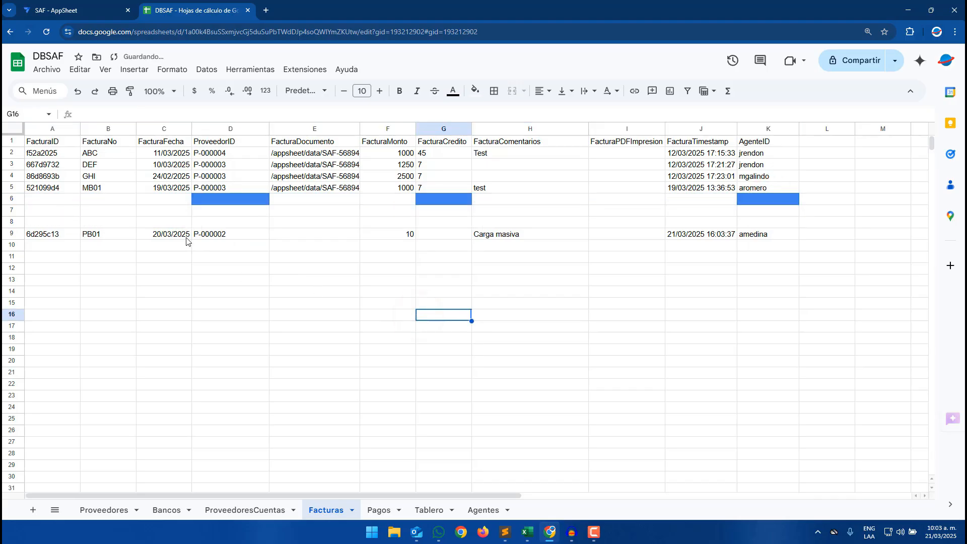
- Compare the FacturaCredito column with the supplier P-000002's ProveedorCredito in the Proveedores sheet
drag(434, 141, 443, 210)
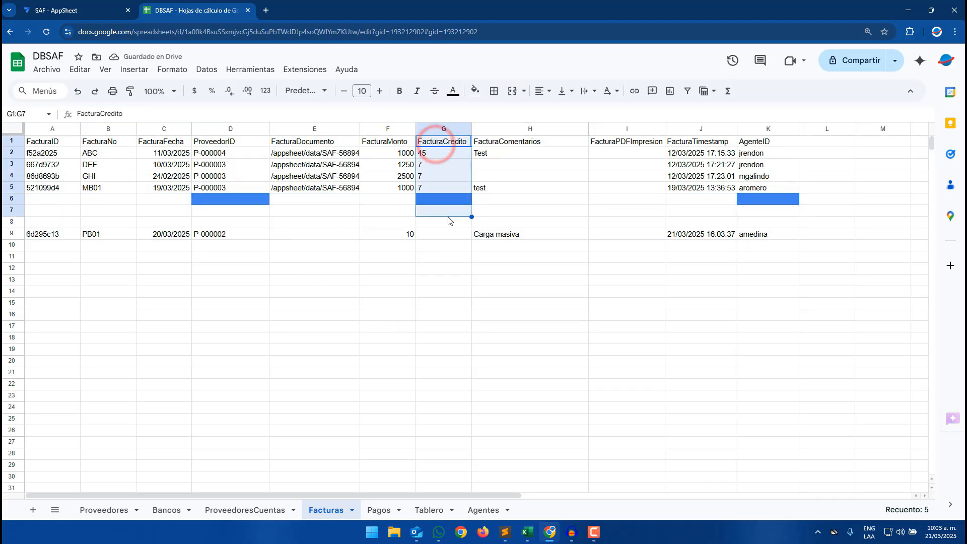
click(229, 234)
click(100, 511)
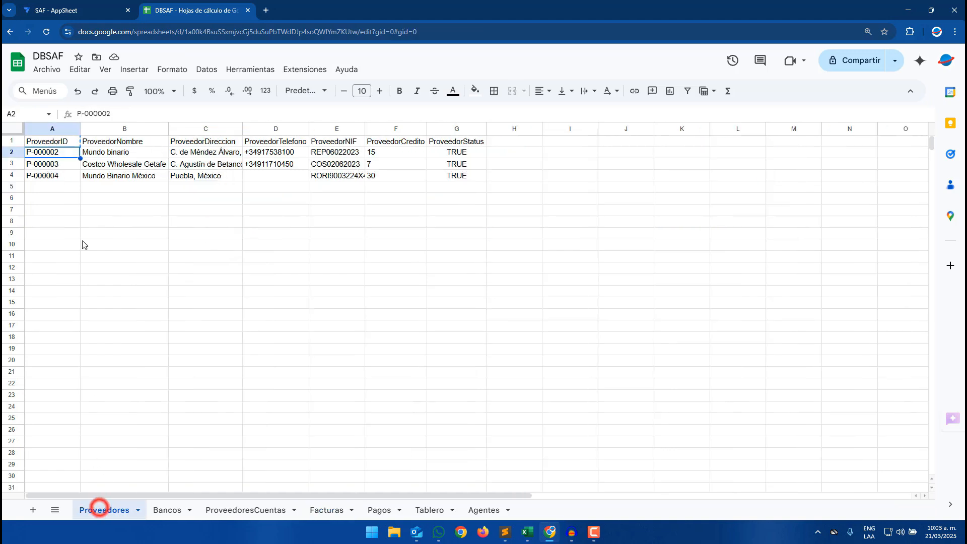
click(48, 152)
click(381, 155)
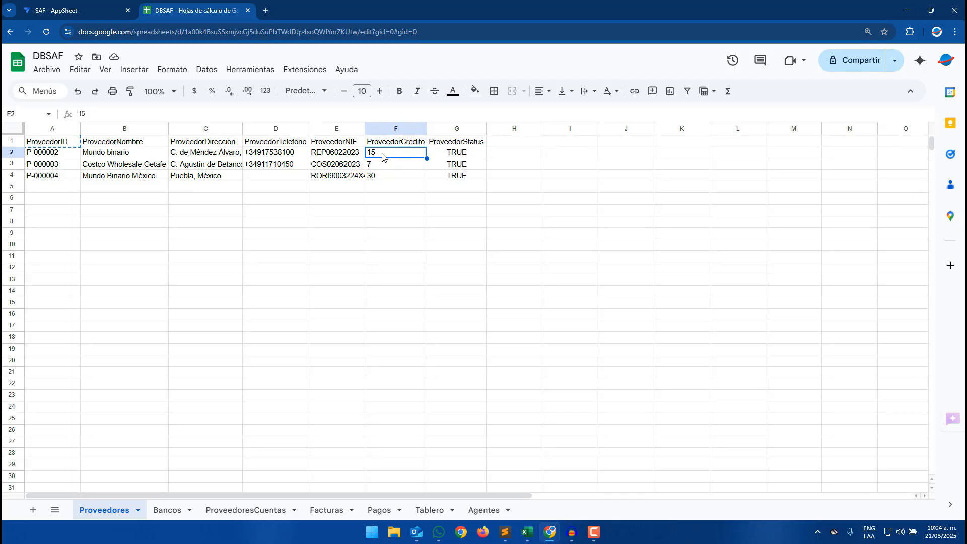
- Enter 15 as the FacturaCredito value of the data row in the TemplateMasivoBin template
click(385, 510)
click(327, 515)
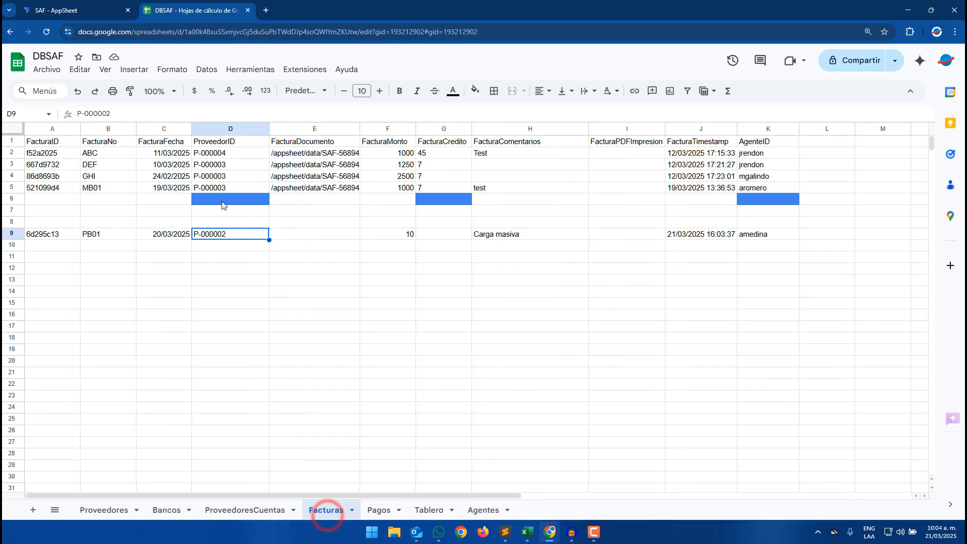
click(527, 531)
click(574, 478)
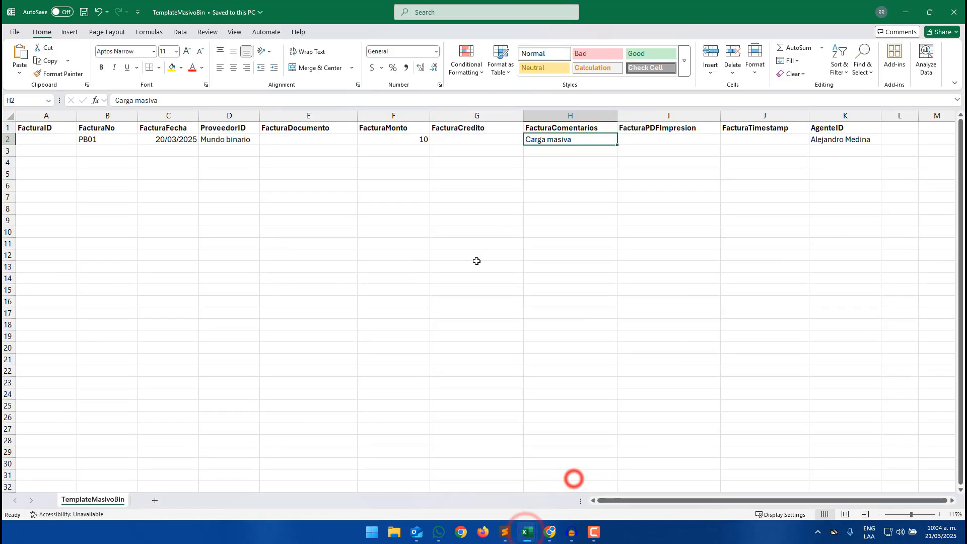
click(493, 144)
text(15)
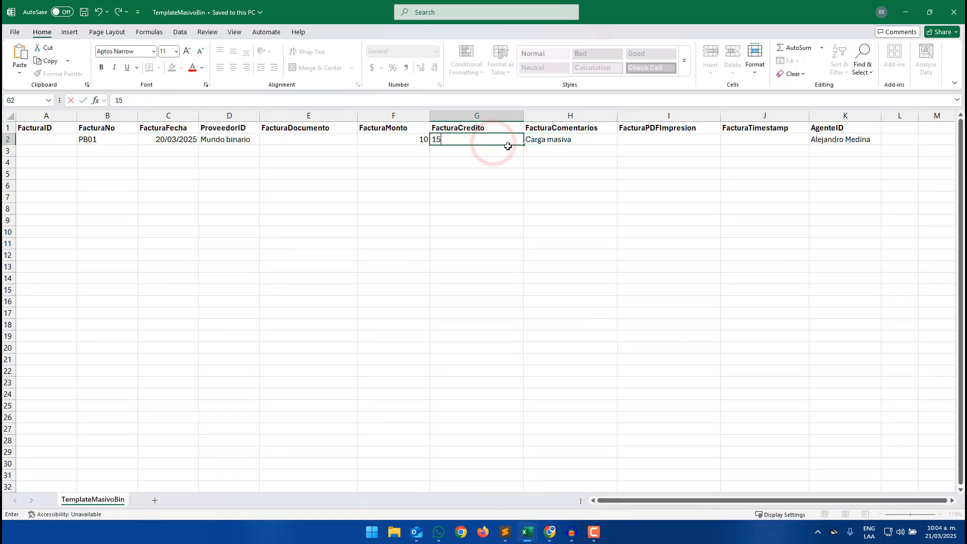
click(527, 184)
click(905, 11)
- Delete the empty rows 6 to 8 in the Facturas sheet so the Carga masiva row moves up
click(424, 239)
drag(60, 192, 122, 196)
click(129, 199)
drag(11, 199, 13, 219)
right_click(14, 219)
click(56, 348)
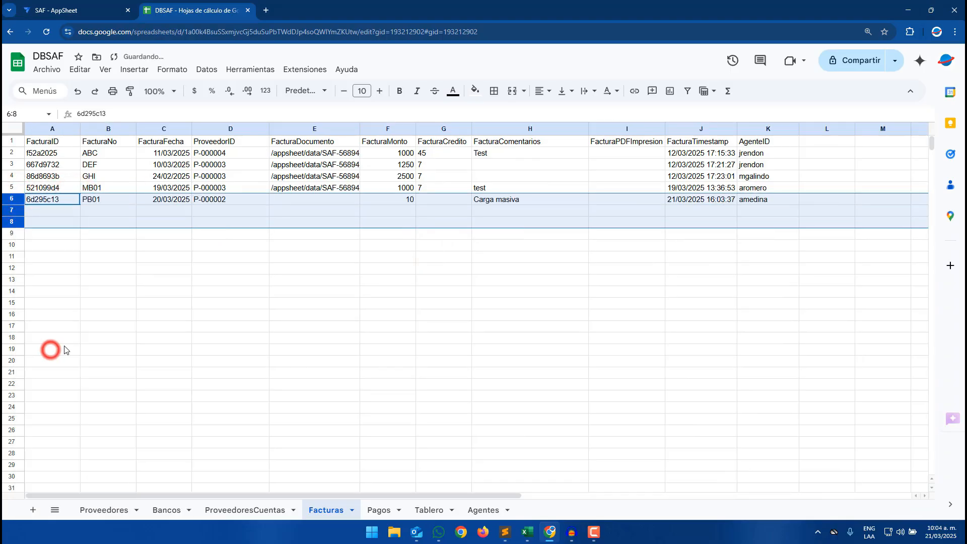
click(181, 324)
- Rewrite the bot's FacturaCredito expression as IF(ISNOTBLANK([FacturaCredito]), [FacturaCredito], …) to keep credit values already present
click(111, 5)
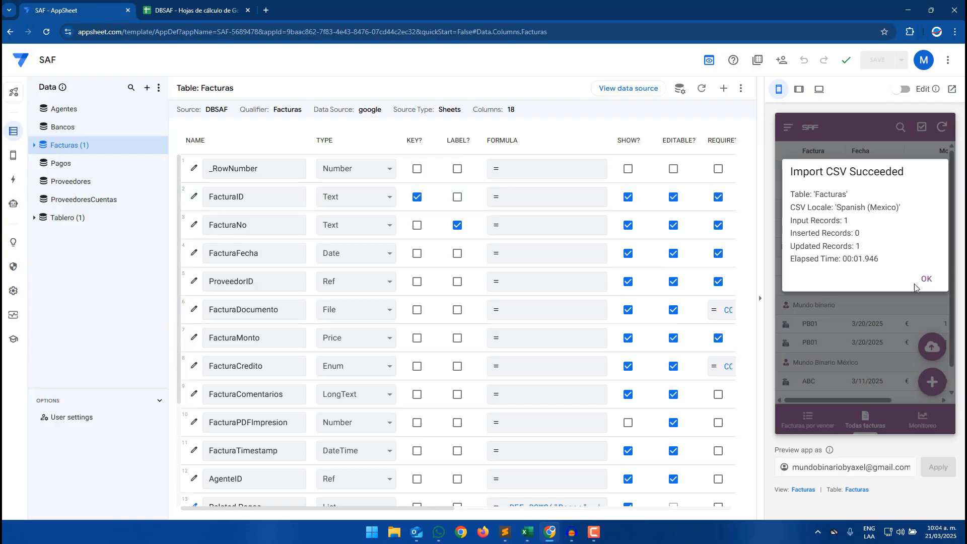
click(923, 279)
click(13, 204)
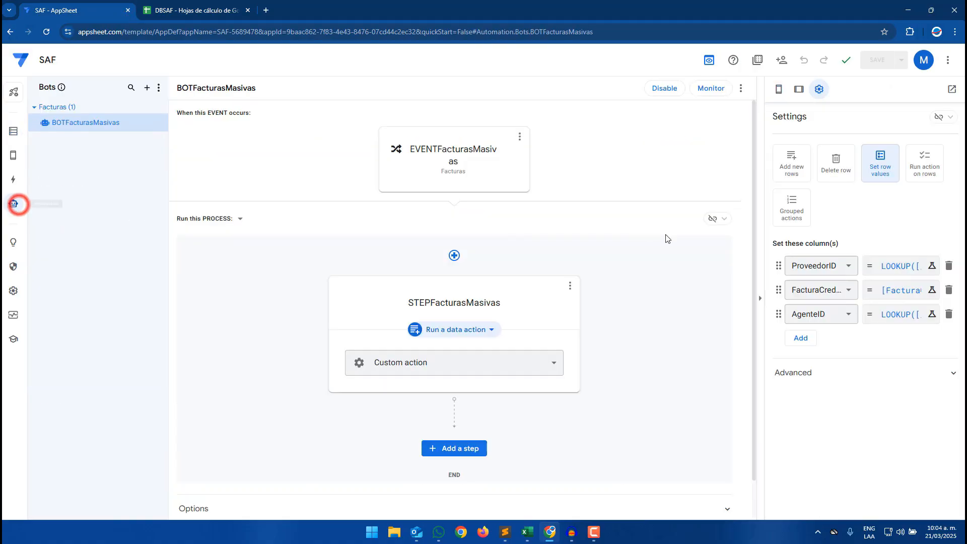
click(914, 291)
click(352, 136)
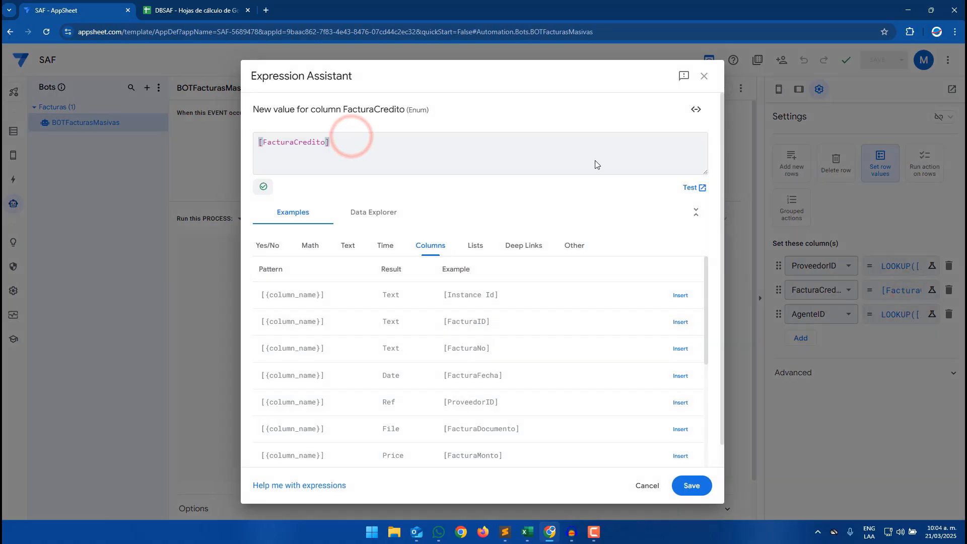
triple_click(353, 144)
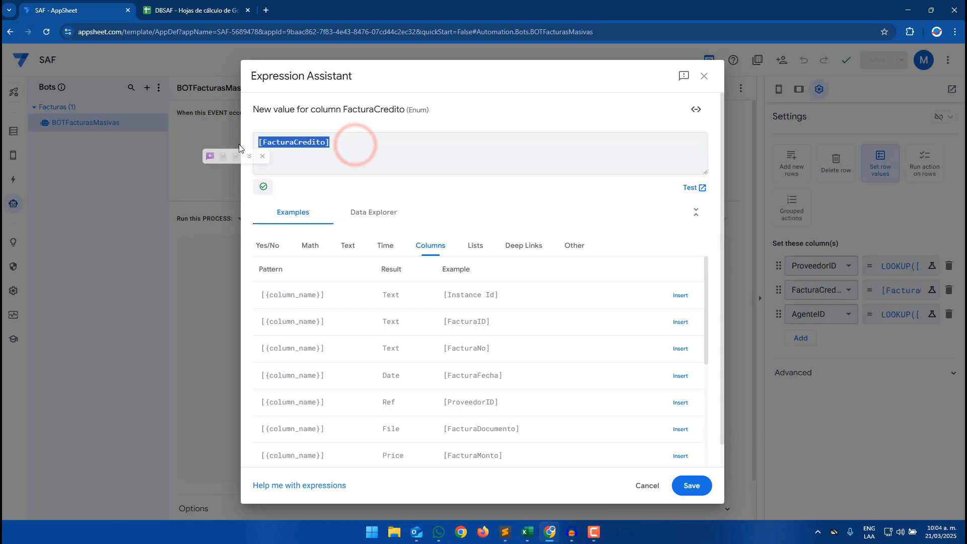
text(IF()
key(Return)
text(isn)
key(Return)
text([Faqc)
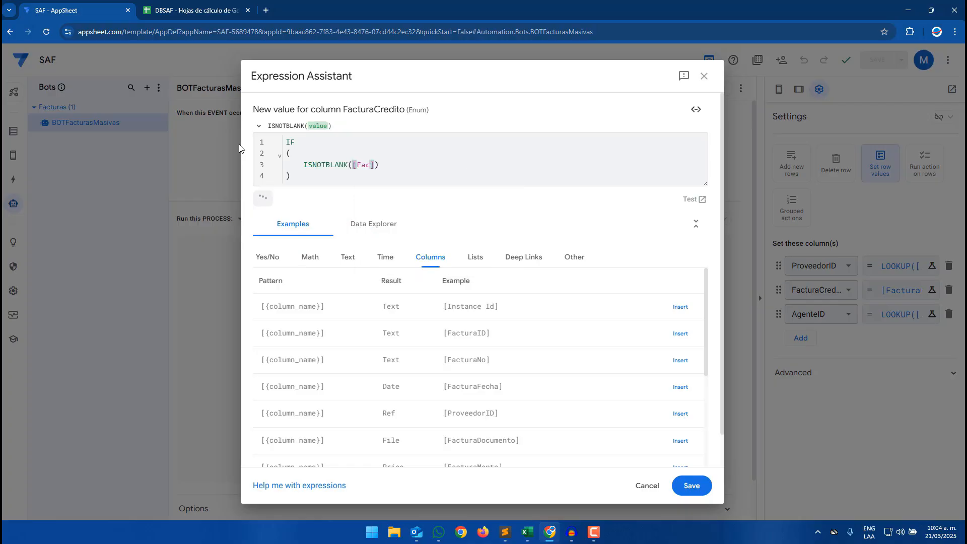
key(Down)
key(Return)
key(Return)
text(,[F)
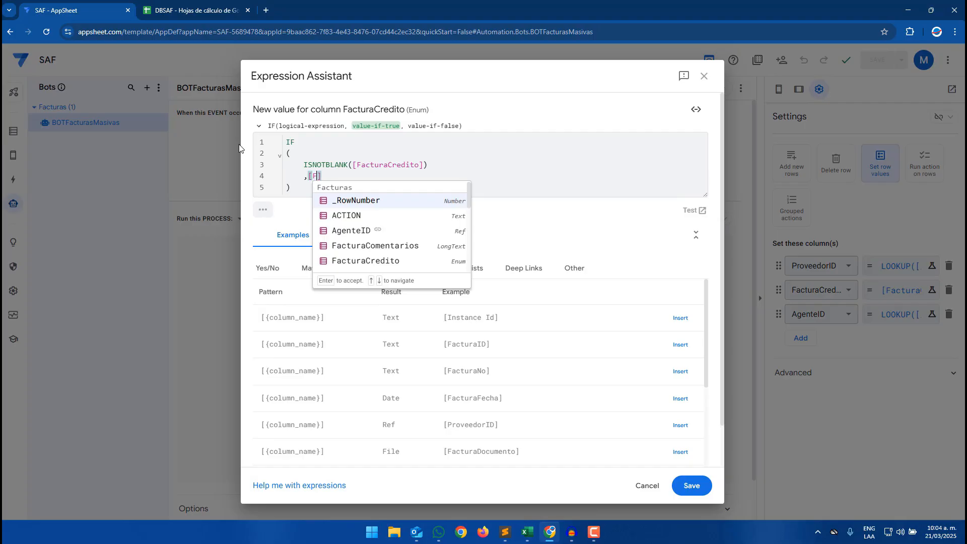
text(asct)
key(BackSpace)
key(BackSpace)
key(BackSpace)
text(ctur)
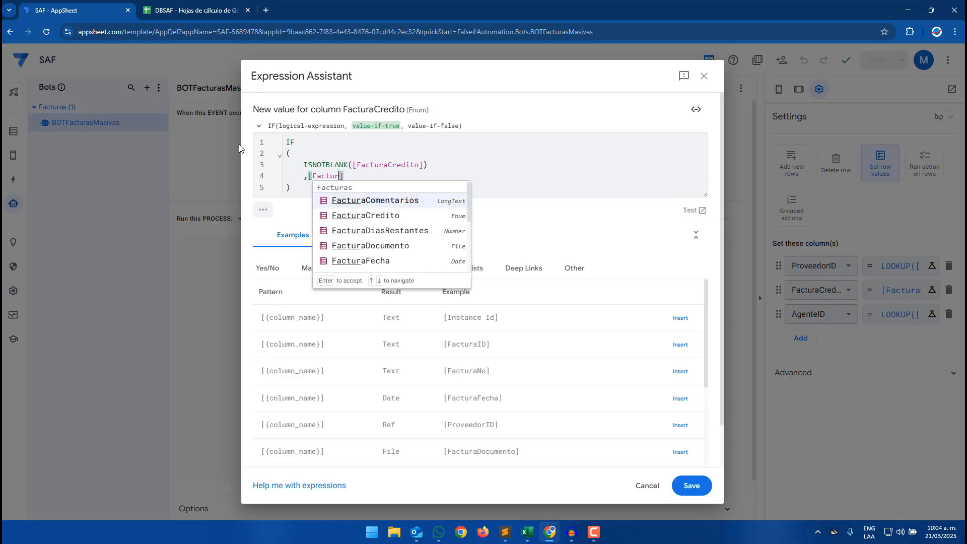
text(a)
key(Down)
key(Return)
key(Return)
text(,)
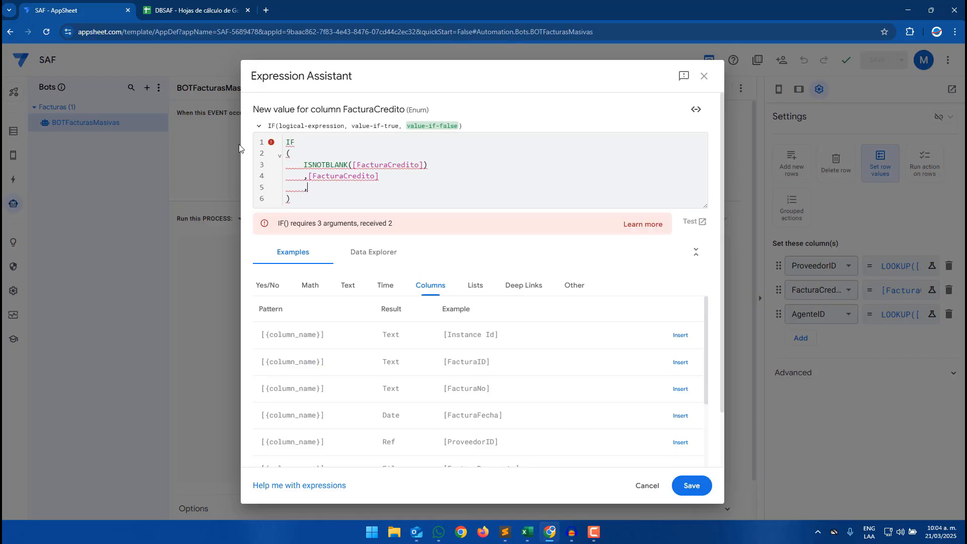
text(LOOK)
- Add LOOKUP([ProveedorID], "Proveedores", "ProveedorID", "ProveedorCredito") as the IF's false branch and save the expression
key(Return)
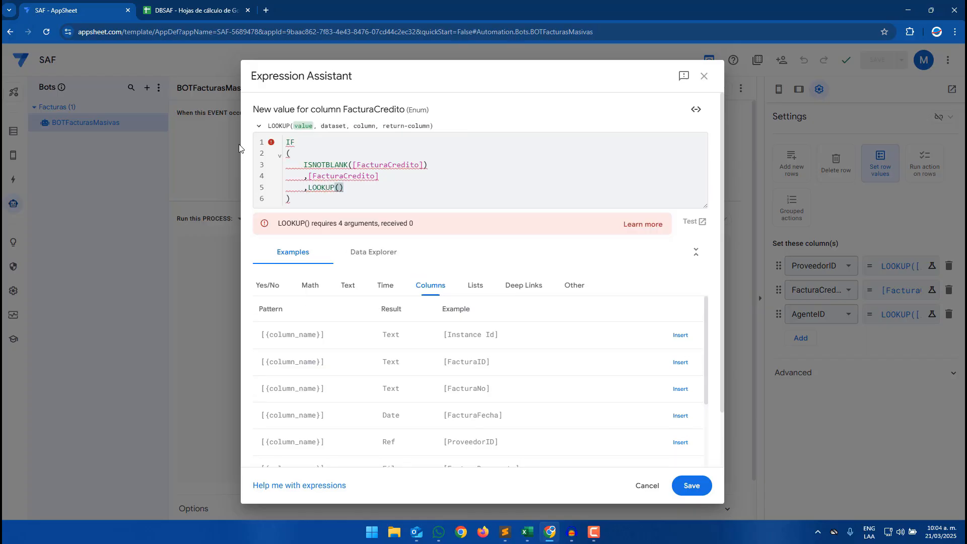
text([Pro)
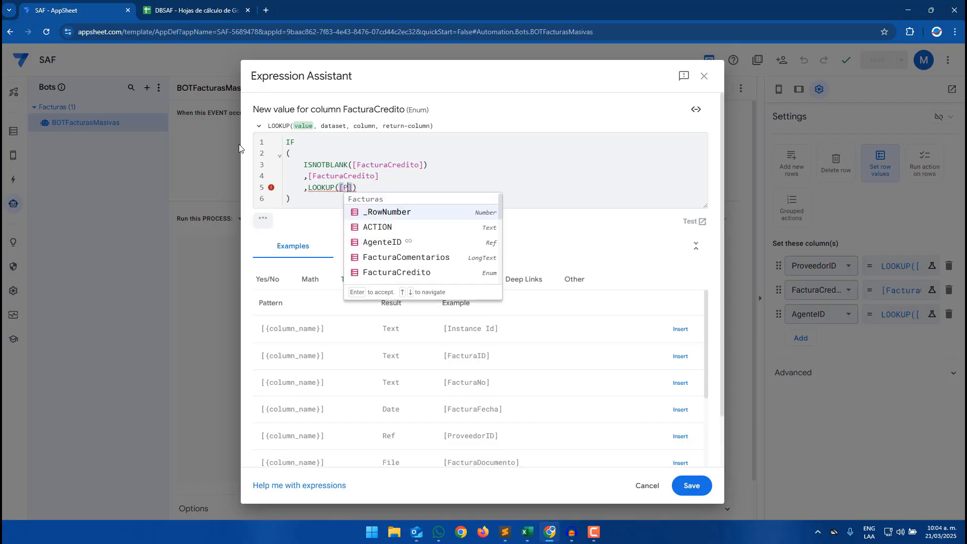
key(Return)
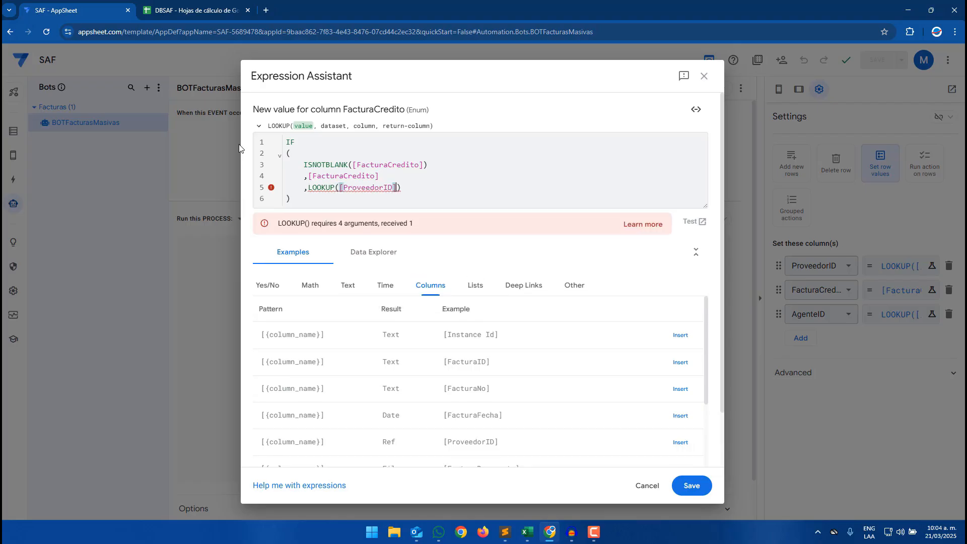
text(, "Pro)
key(Return)
text(, "Provee)
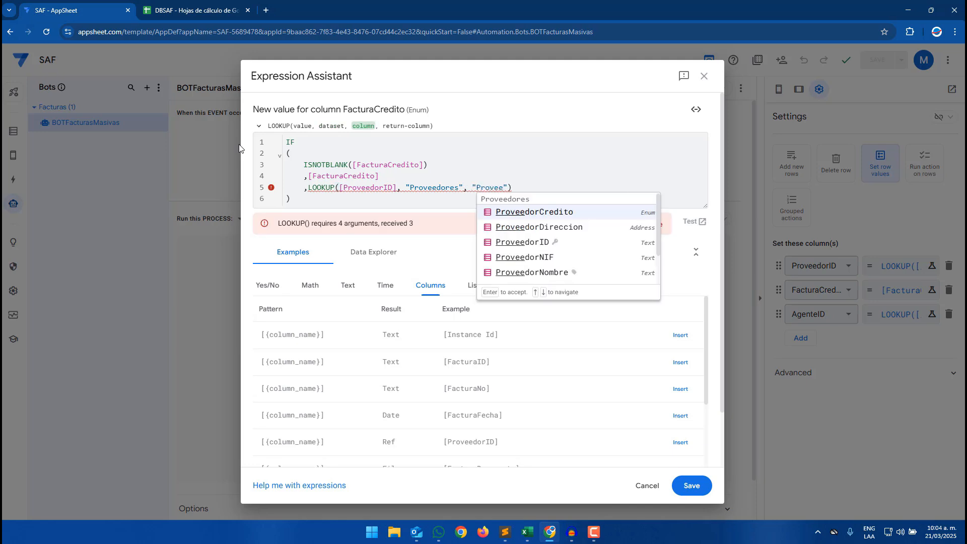
key(Down)
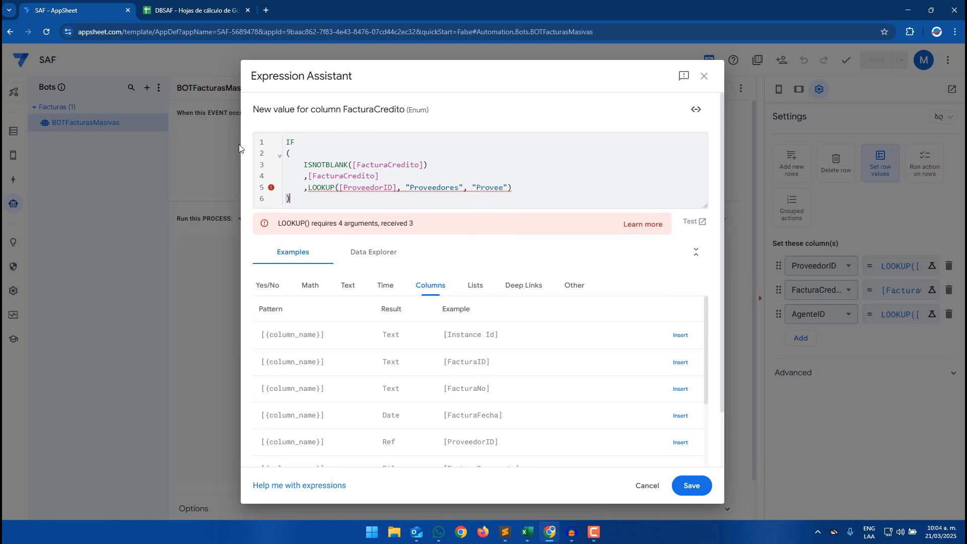
click(503, 188)
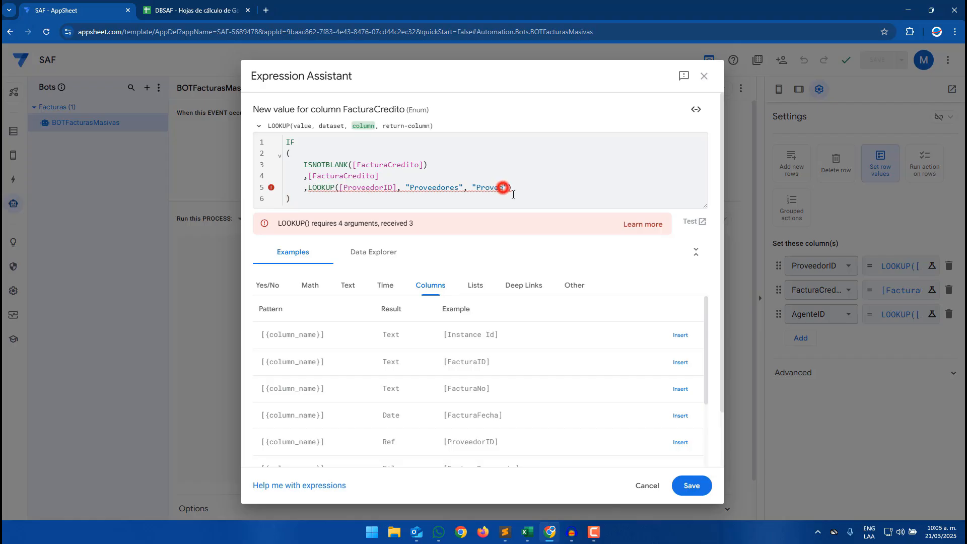
click(528, 246)
text(,"Prto)
key(Return)
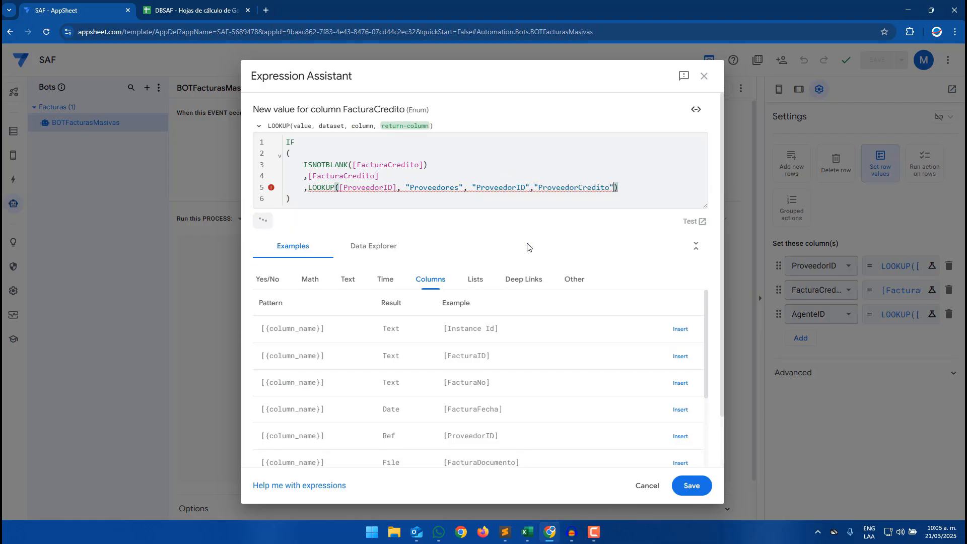
click(532, 191)
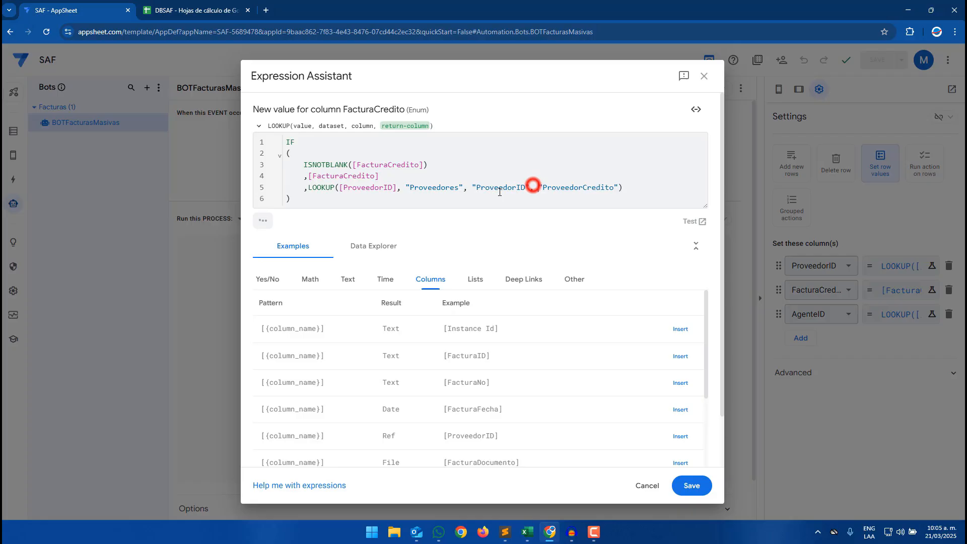
click(447, 188)
click(518, 190)
double_click(510, 187)
click(703, 482)
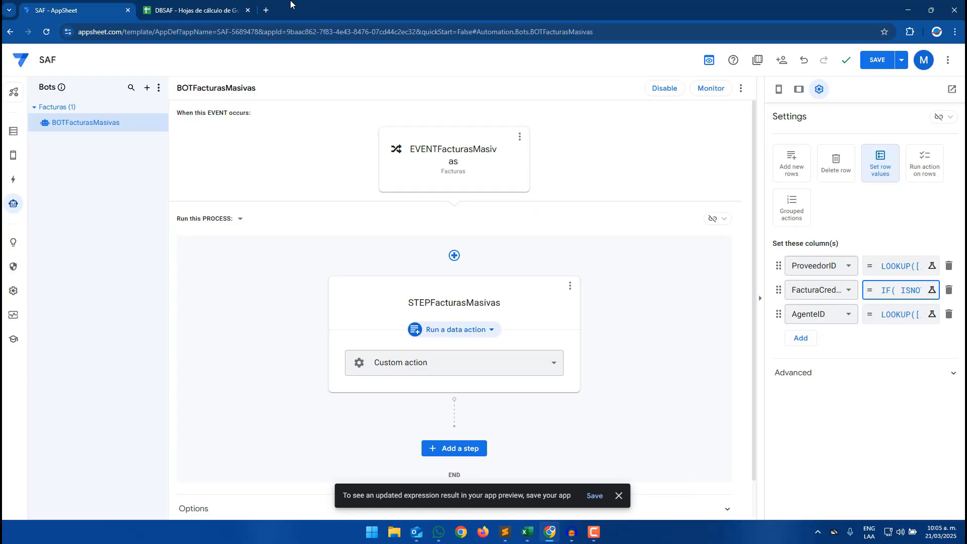
- Reopen the FacturaCredito expression, save it again and save the app
click(233, 5)
click(213, 200)
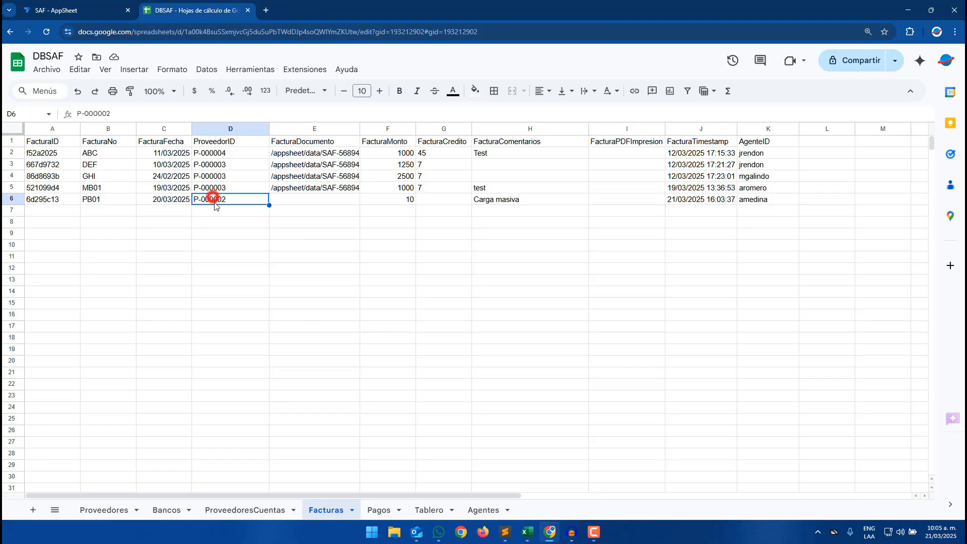
click(101, 5)
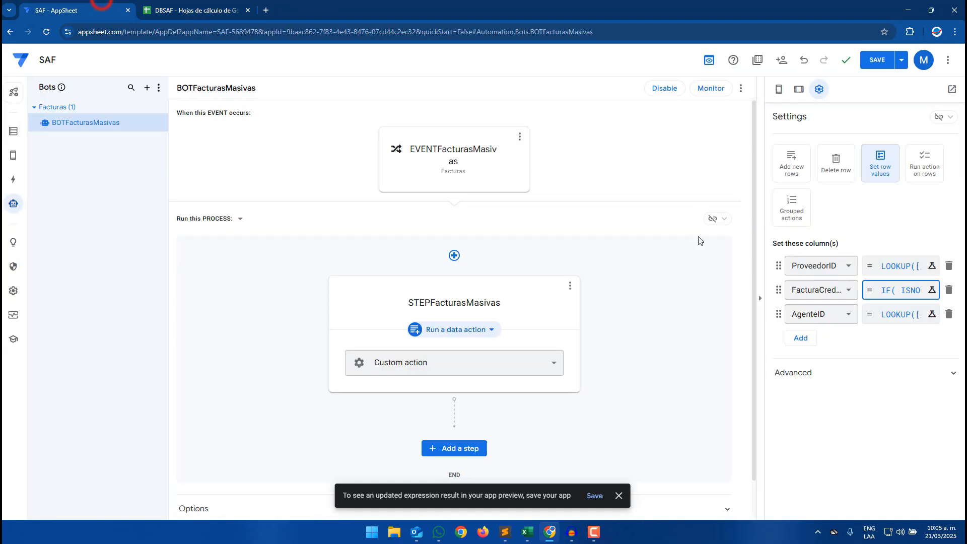
click(897, 296)
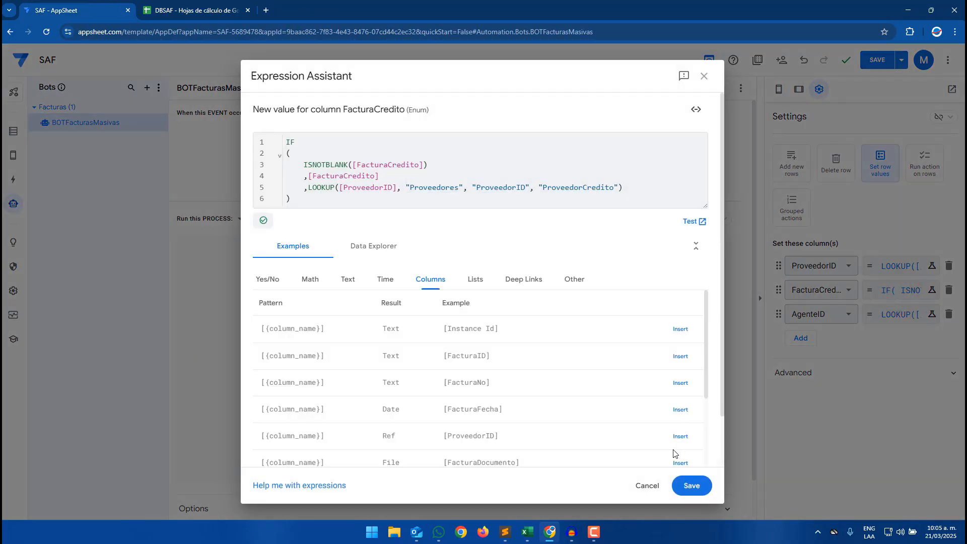
click(691, 485)
click(868, 64)
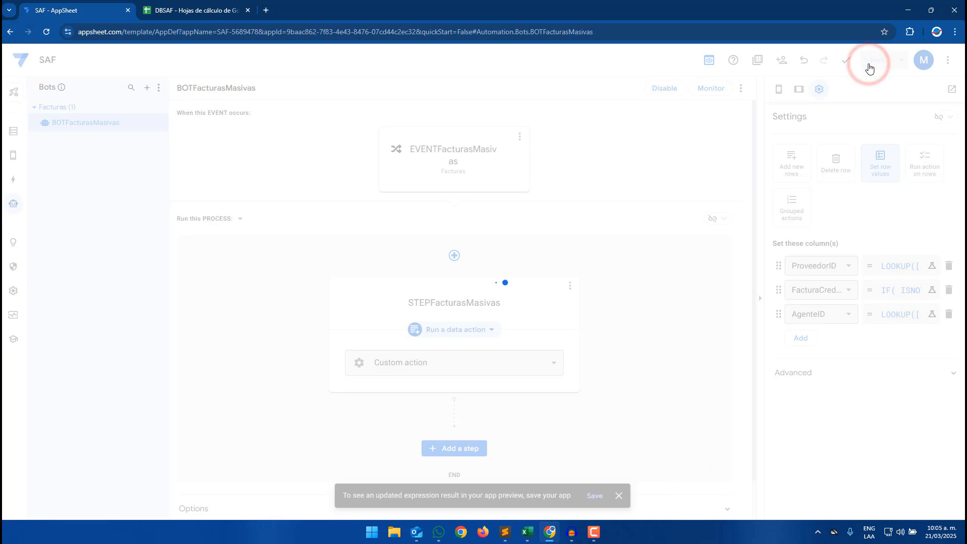
- Import TemplateMasivoBin into the Facturas table again through the app preview's upload option
click(18, 131)
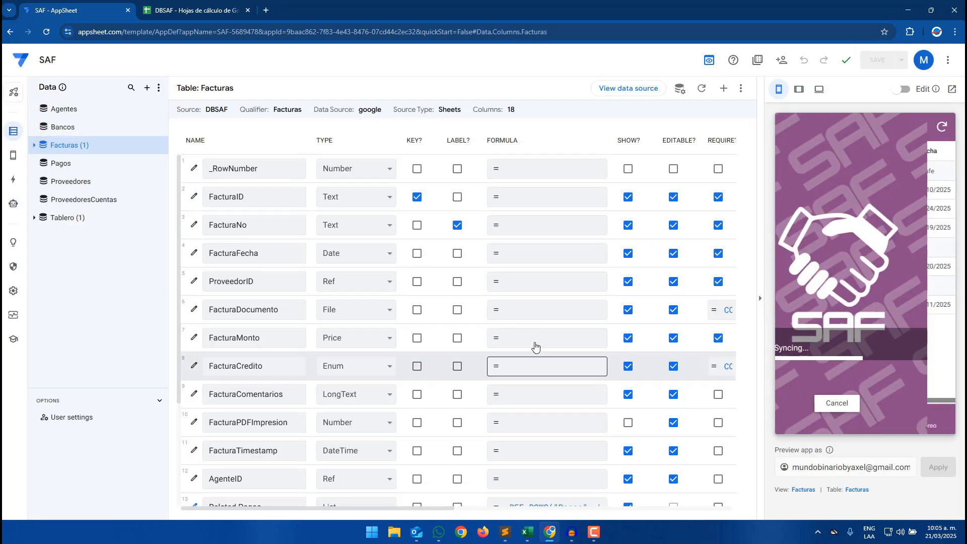
click(923, 350)
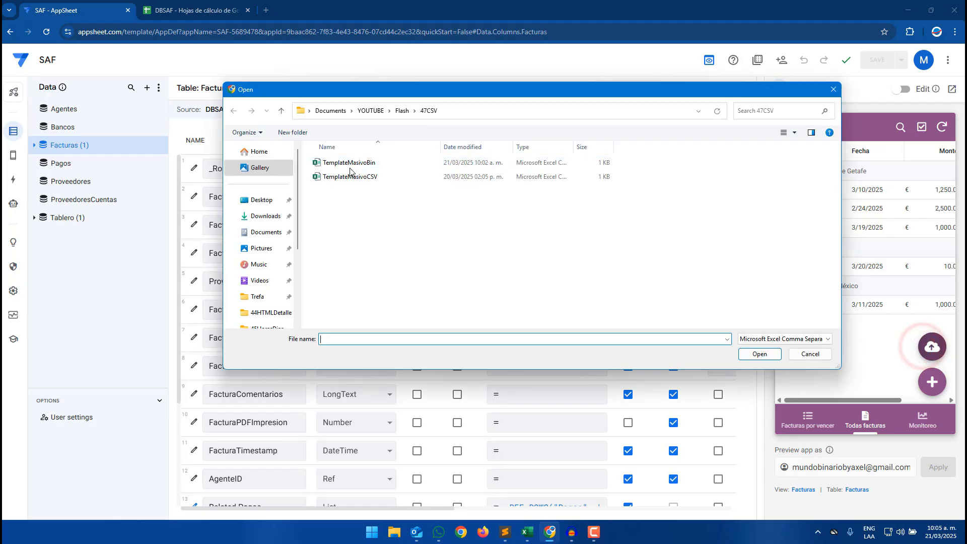
double_click(350, 168)
click(187, 10)
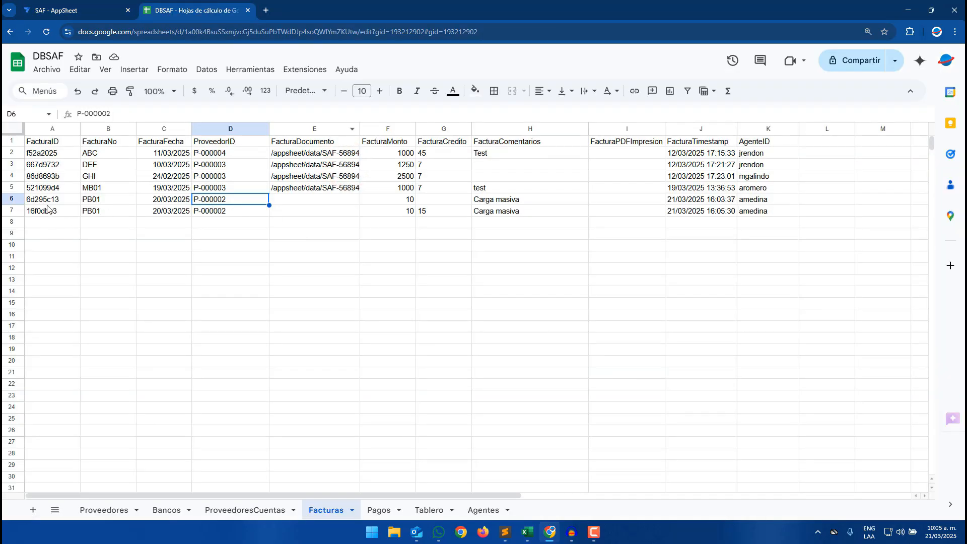
- Highlight the new row's ProveedorID, FacturaCredito and AgenteID cells with a blue fill in the Facturas sheet
click(219, 214)
click(475, 91)
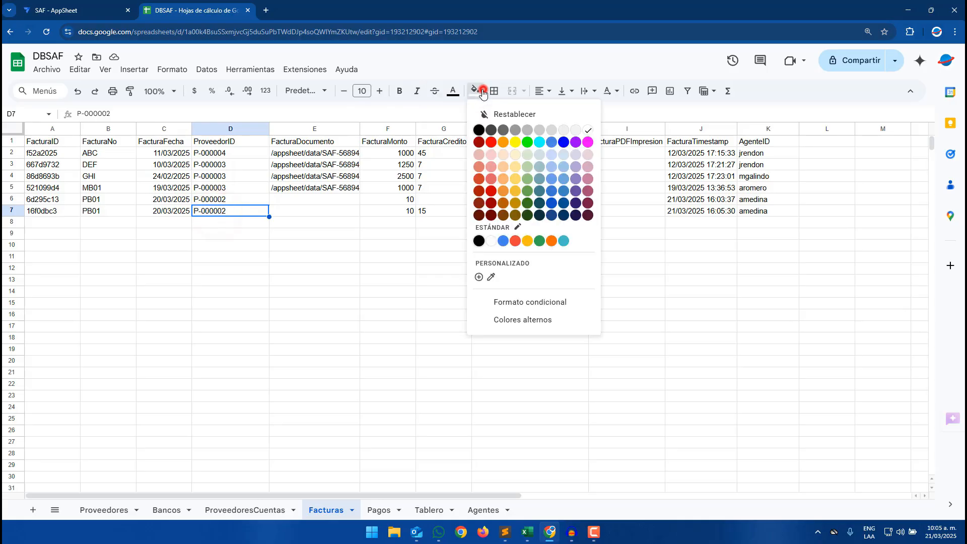
click(503, 240)
click(426, 210)
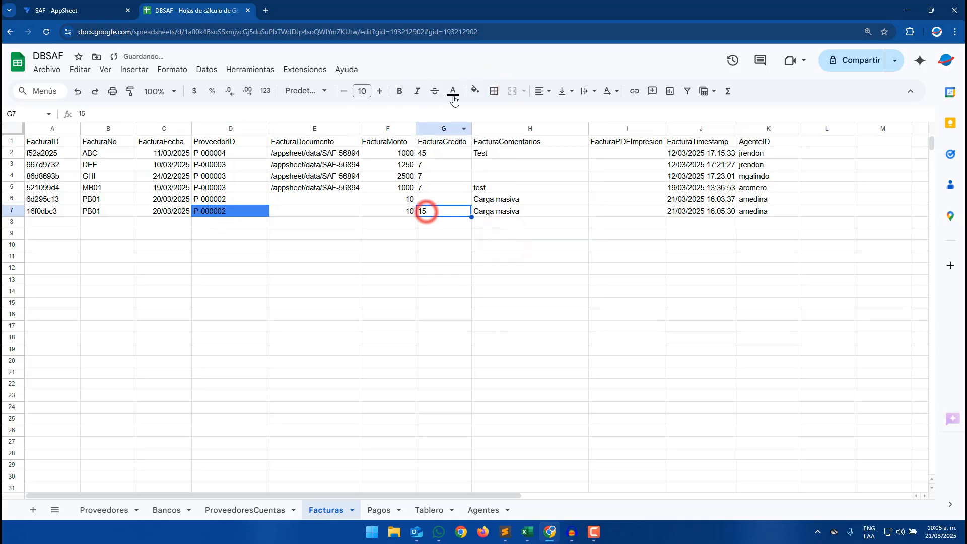
click(475, 91)
click(503, 241)
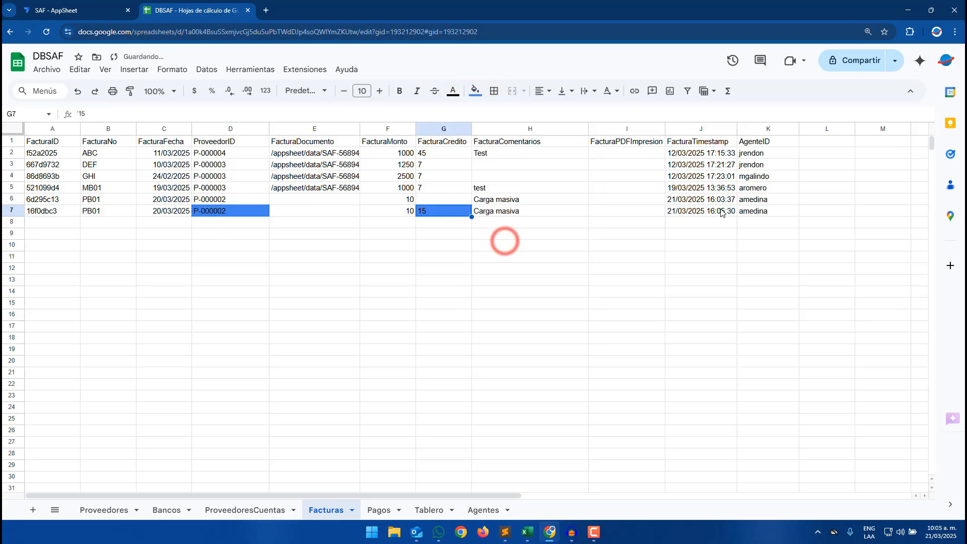
click(751, 210)
click(453, 91)
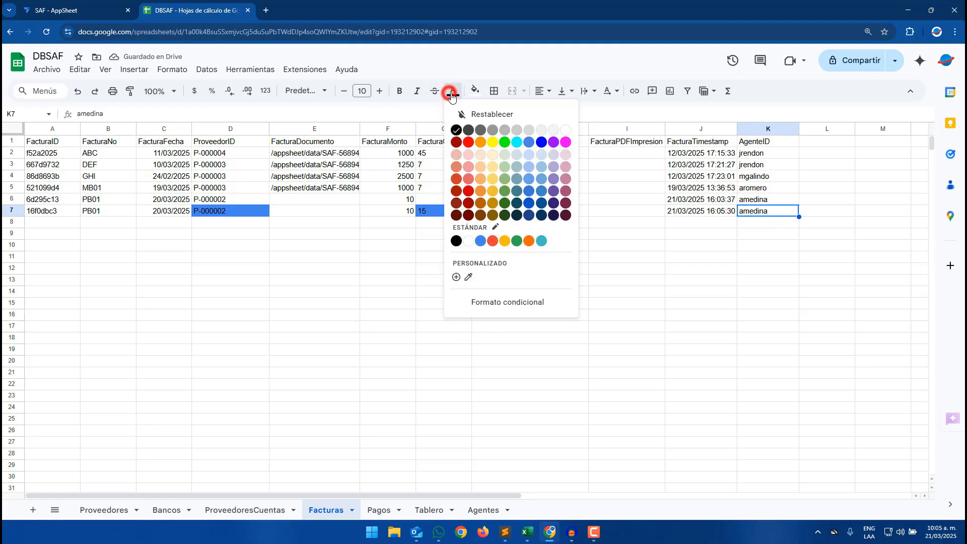
click(475, 90)
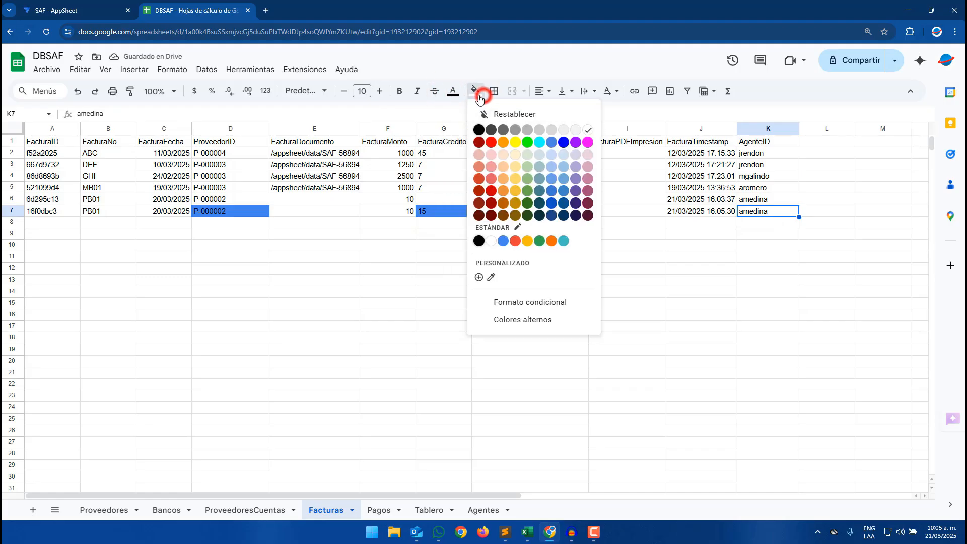
click(502, 241)
click(484, 258)
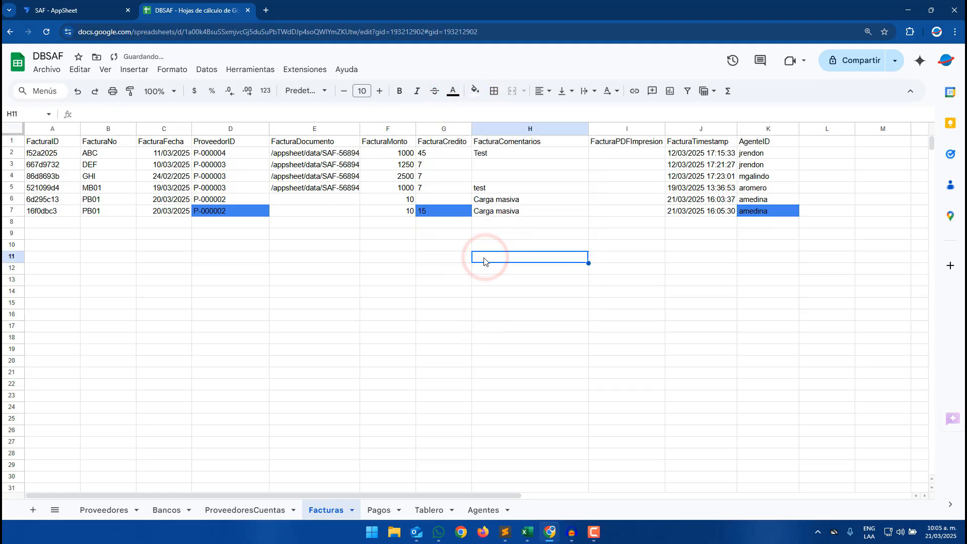
click(525, 531)
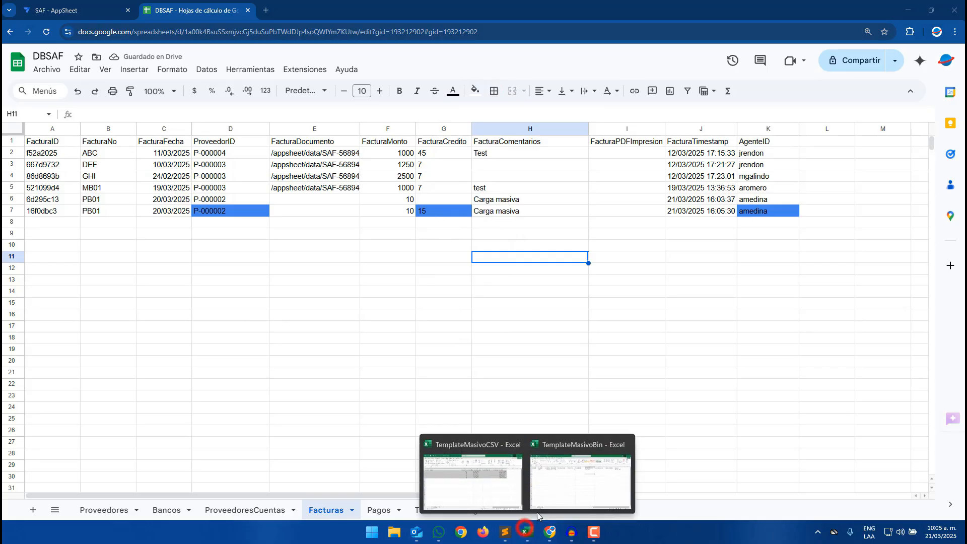
- Open the TemplateMasivoBin workbook and paste the six copied invoice rows starting at the first data row
click(560, 484)
click(393, 297)
click(524, 532)
click(425, 466)
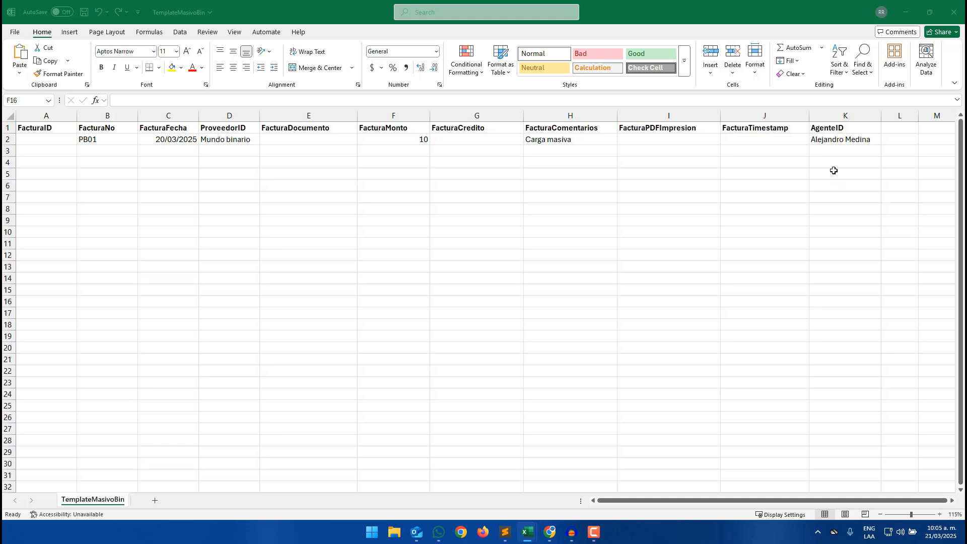
click(602, 226)
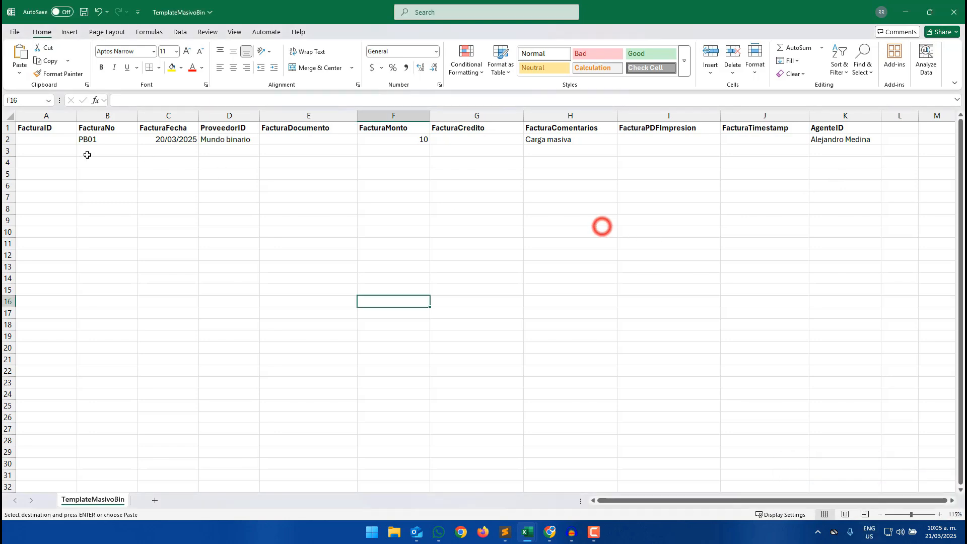
click(35, 139)
click(35, 140)
key(ctrl+v)
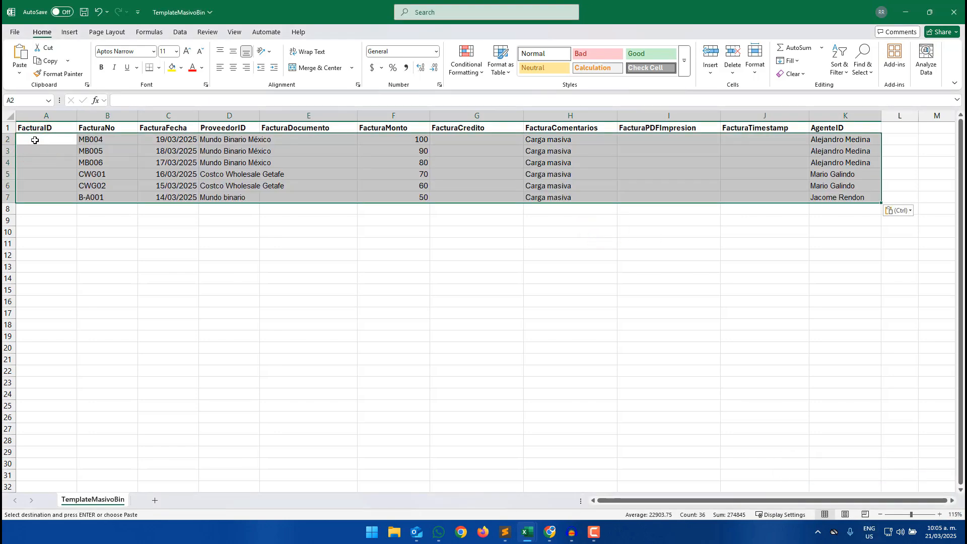
- Apply the Good cell style to the MB004, MB005 and MB006 rows
click(268, 254)
drag(58, 141, 842, 160)
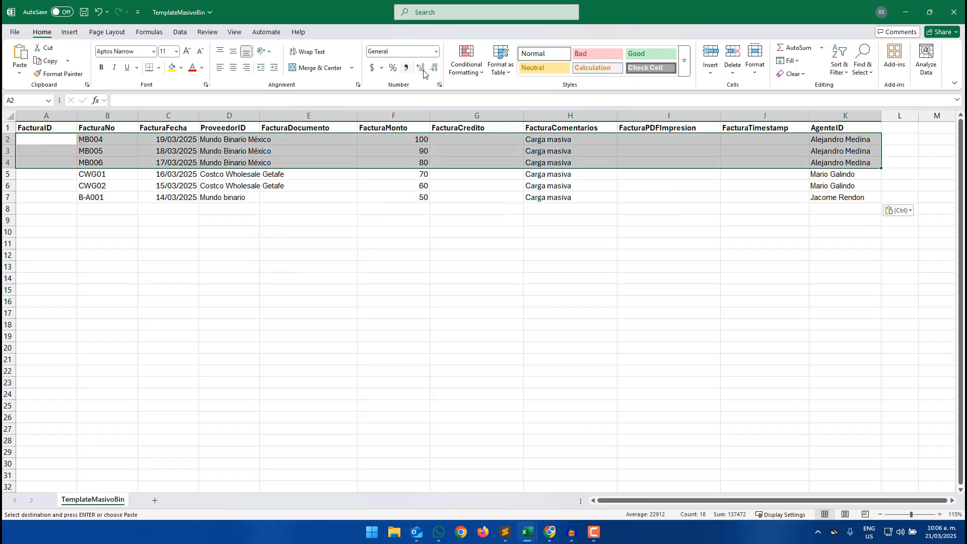
click(638, 59)
click(492, 209)
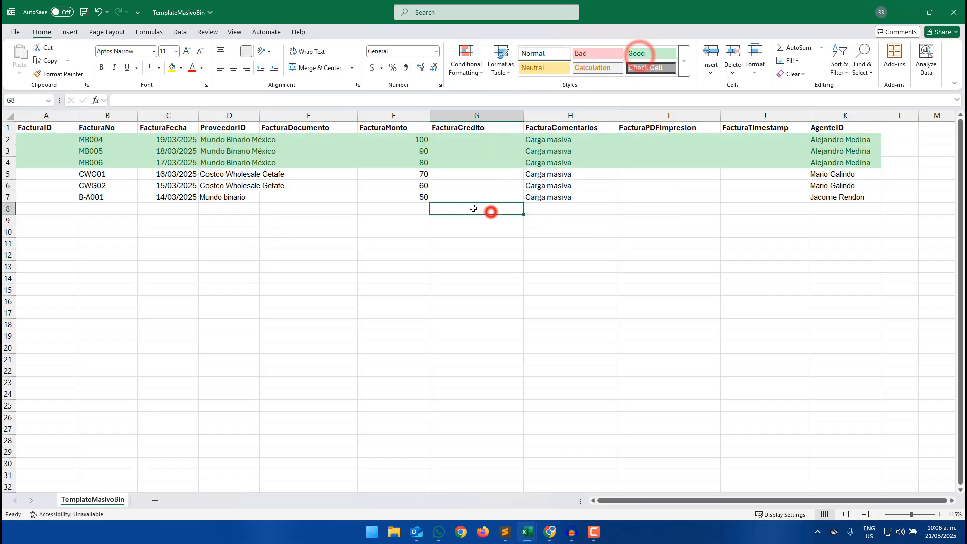
- Apply the Bad cell style to the two CWG rows
drag(55, 173, 328, 185)
drag(493, 185, 826, 180)
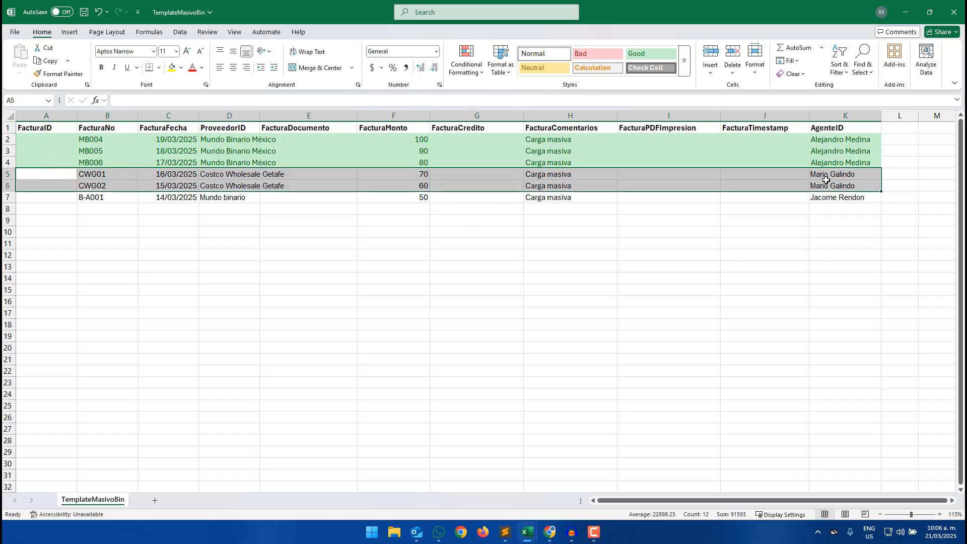
click(597, 57)
click(536, 222)
- Apply the Calculation cell style to the B-A001 row
drag(67, 198, 837, 193)
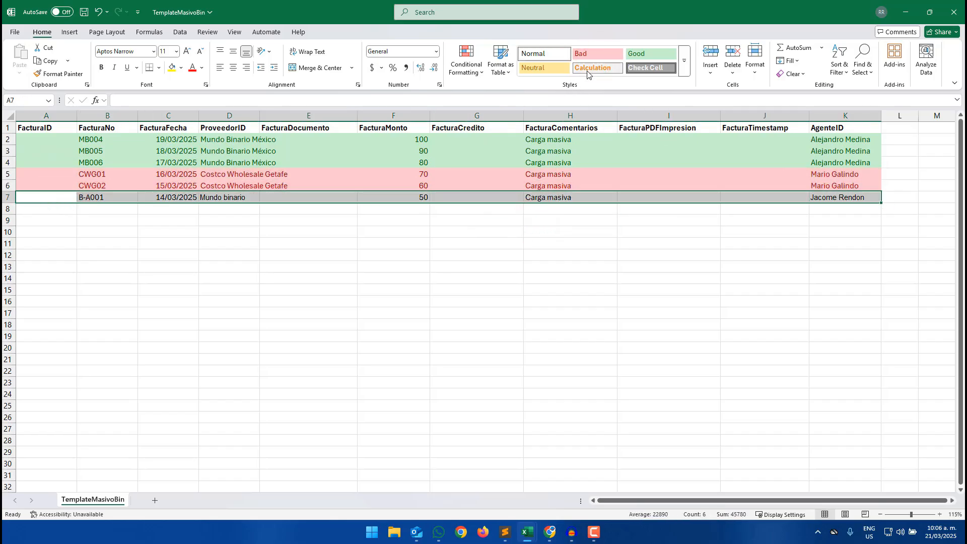
click(642, 68)
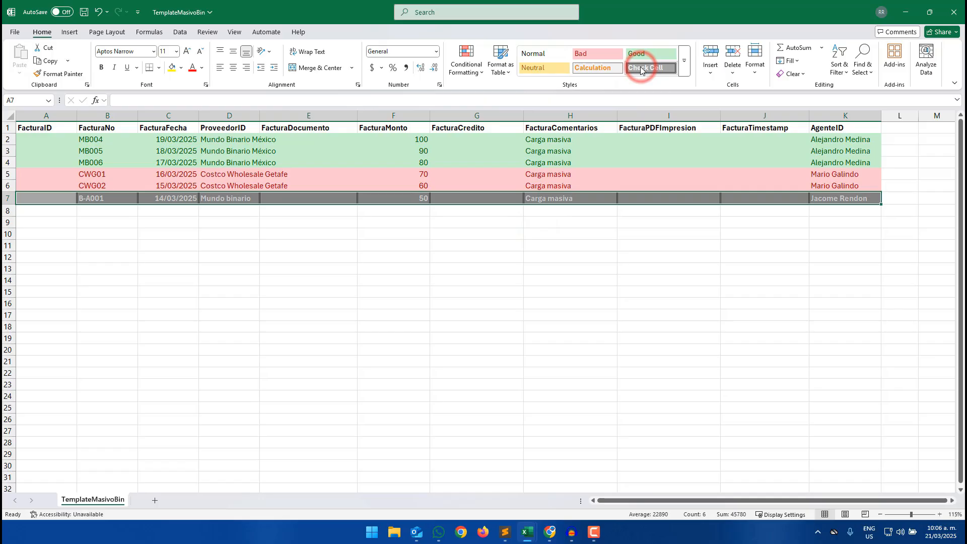
click(606, 68)
click(560, 271)
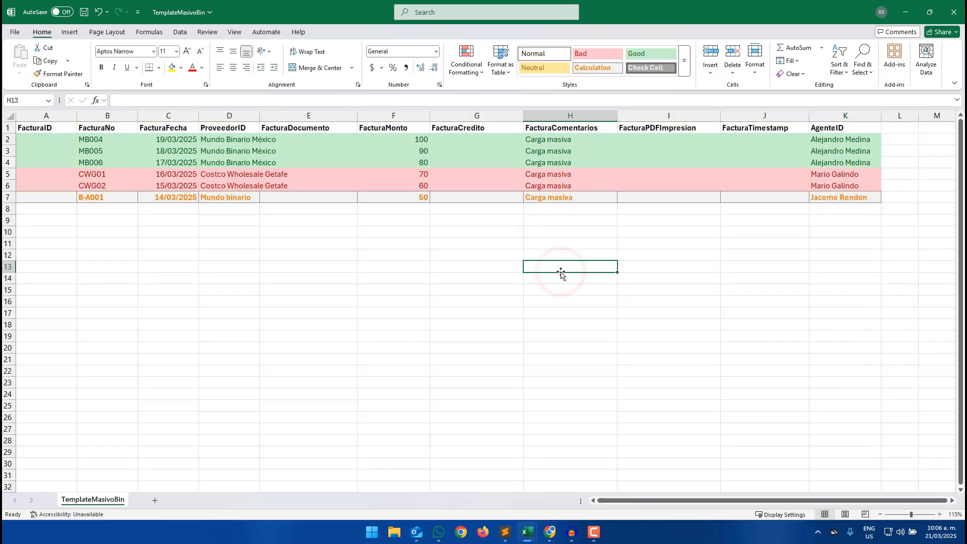
- Enter 60 as the FacturaCredito of the B-A001 row
drag(837, 139, 840, 185)
drag(550, 139, 554, 197)
drag(470, 137, 475, 196)
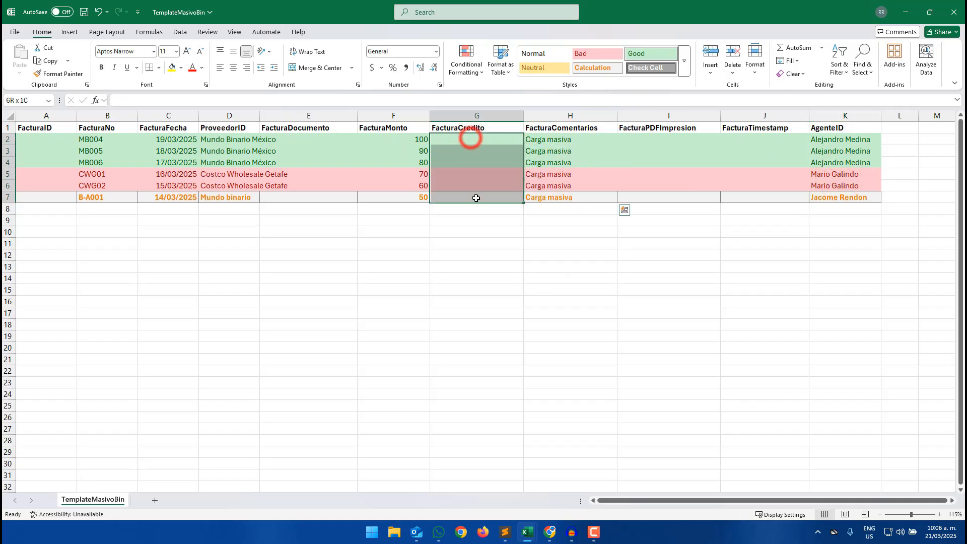
click(477, 183)
click(404, 140)
drag(405, 140, 416, 190)
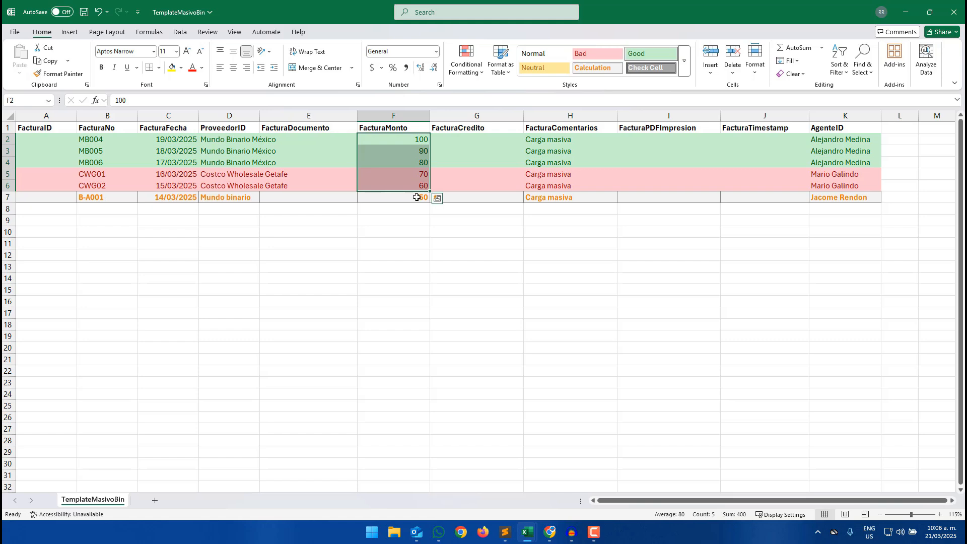
click(479, 198)
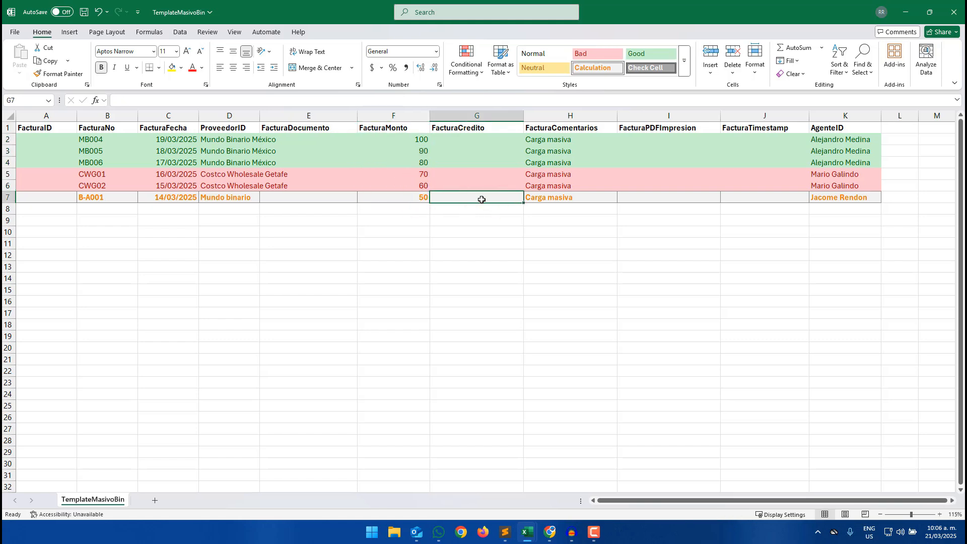
text(60)
key(Return)
- Autofit the ProveedorID column width to its contents
drag(481, 140, 479, 188)
click(416, 242)
drag(470, 136, 470, 186)
double_click(260, 114)
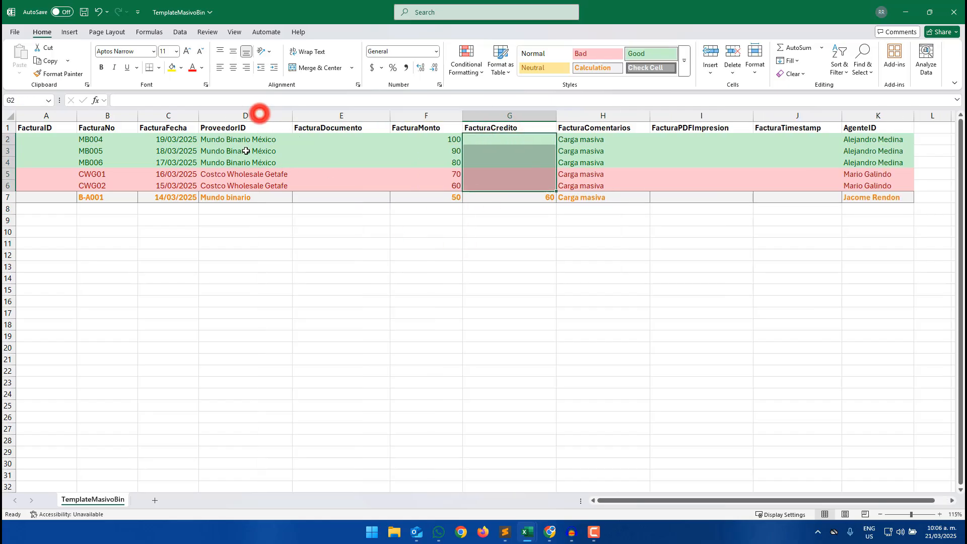
drag(252, 139, 248, 197)
click(245, 230)
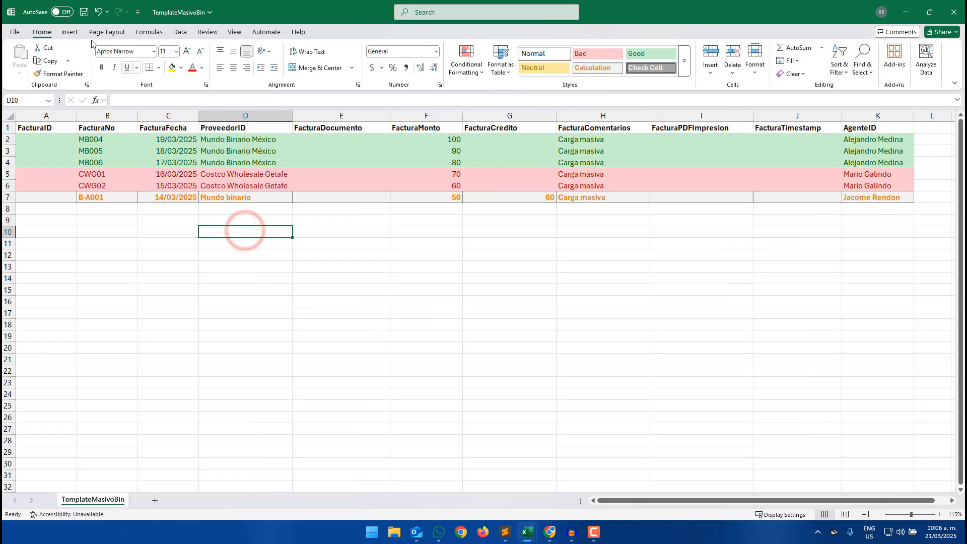
- Save the workbook as TemplateMasivoBin in CSV UTF-8 format, replacing the existing file
click(15, 32)
click(27, 184)
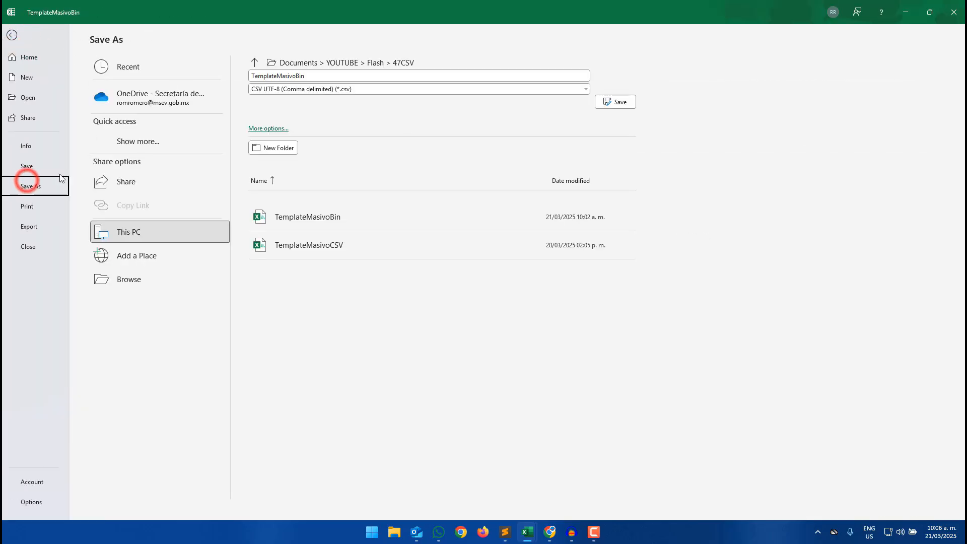
click(607, 103)
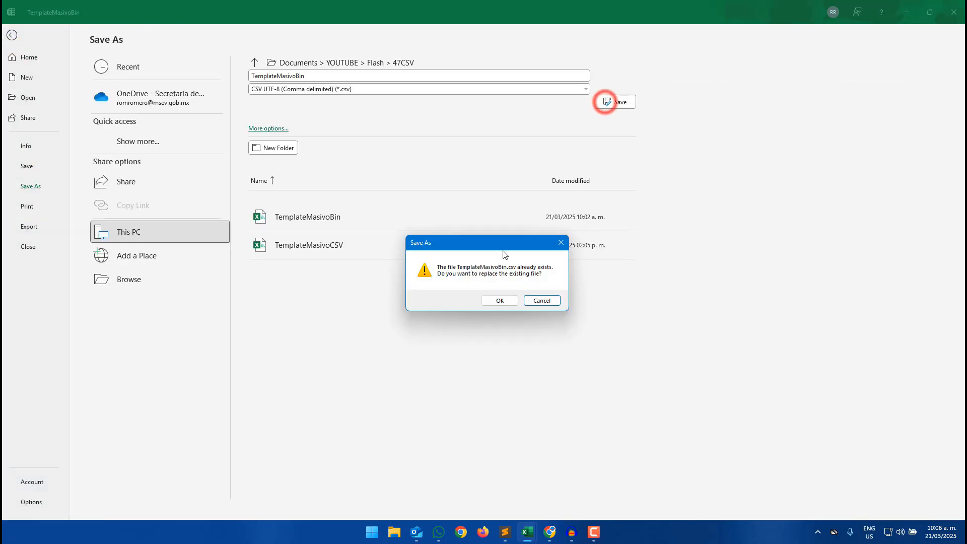
click(499, 299)
- Import TemplateMasivoBin into the Facturas table through the app preview's upload option
drag(858, 141, 867, 197)
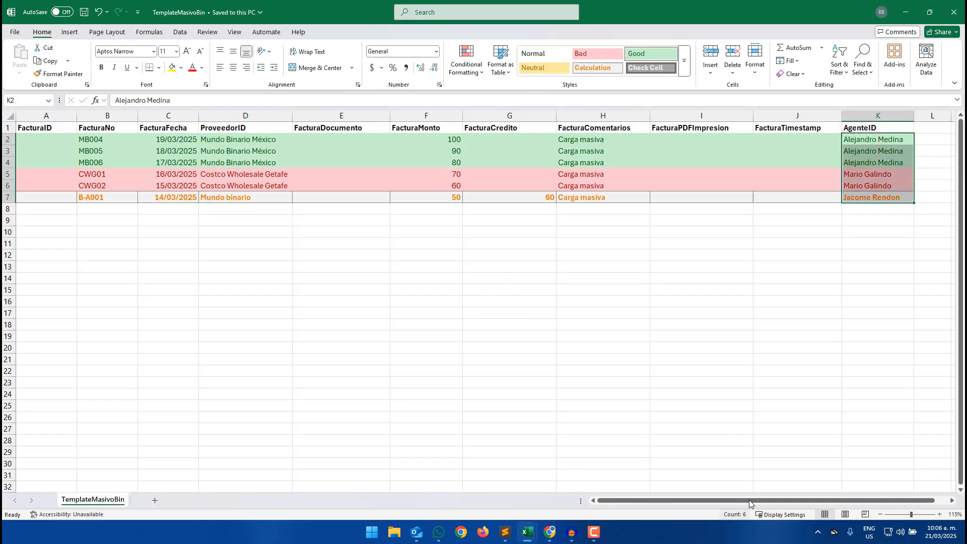
click(896, 13)
click(93, 8)
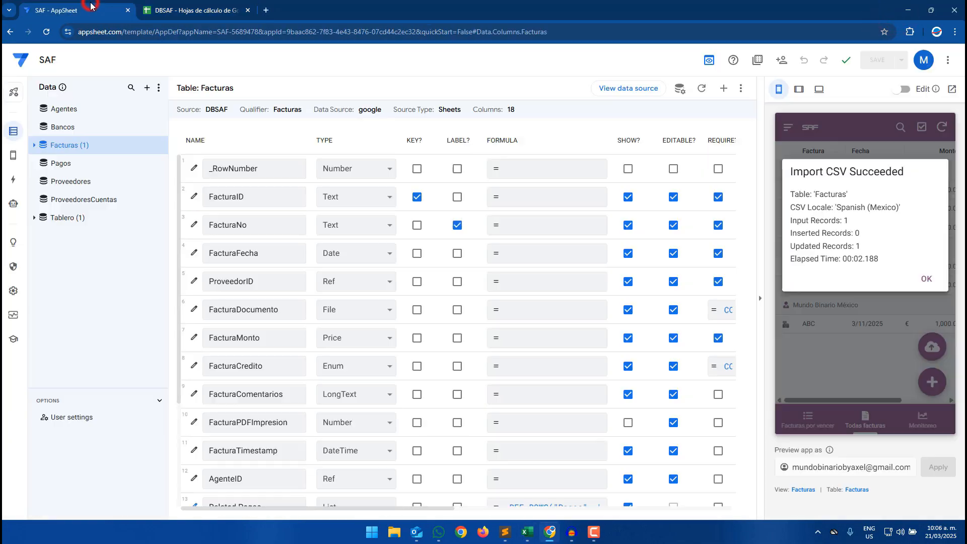
click(932, 280)
click(944, 127)
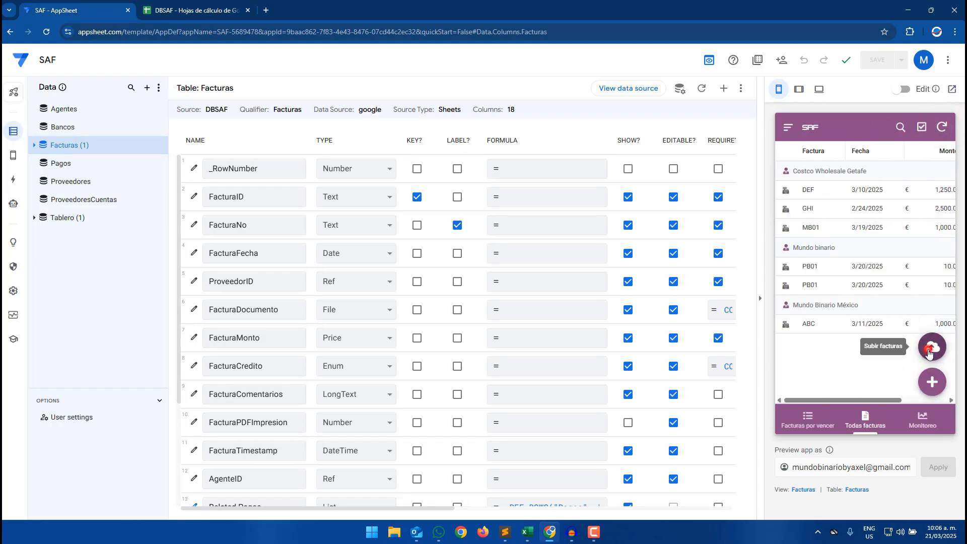
click(931, 347)
click(338, 163)
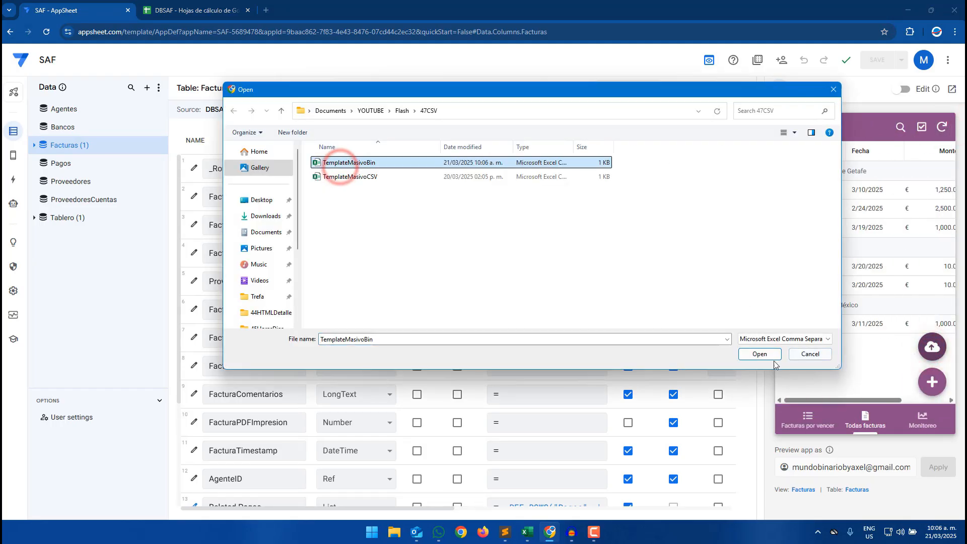
click(759, 354)
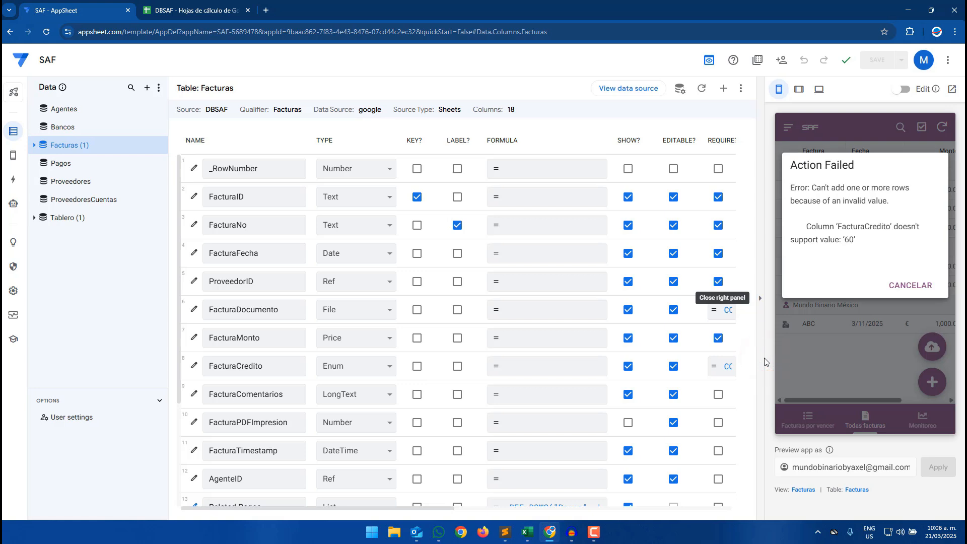
- Inspect the FacturaCredito column's allowed Enum values and dismiss the import error
drag(850, 241, 858, 246)
click(857, 246)
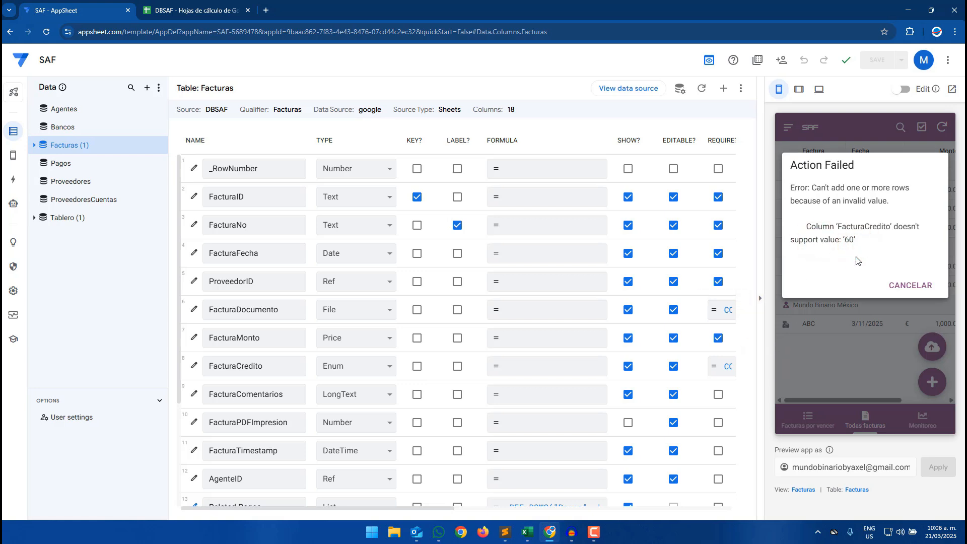
click(194, 366)
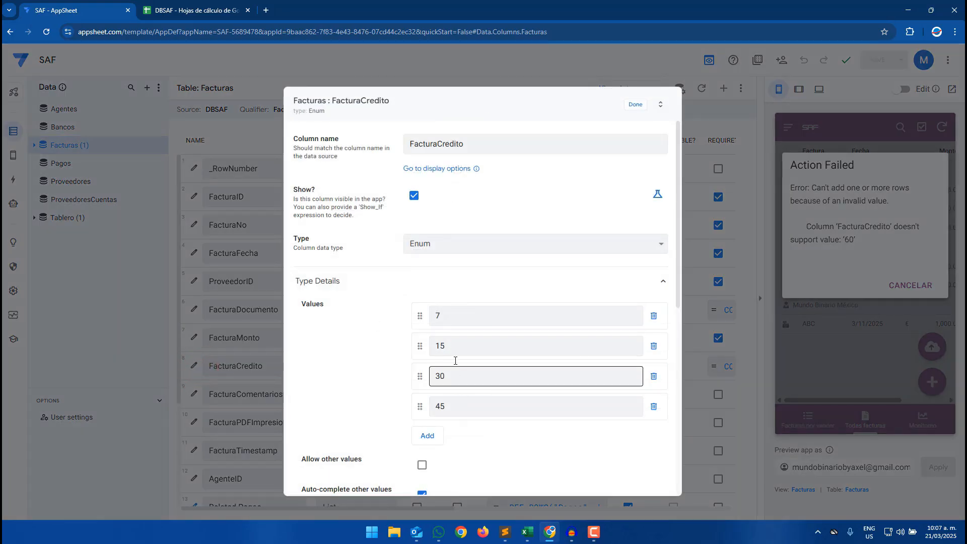
click(636, 105)
click(905, 280)
- Review the ProveedorCredito values of the suppliers in the Proveedores sheet
click(220, 5)
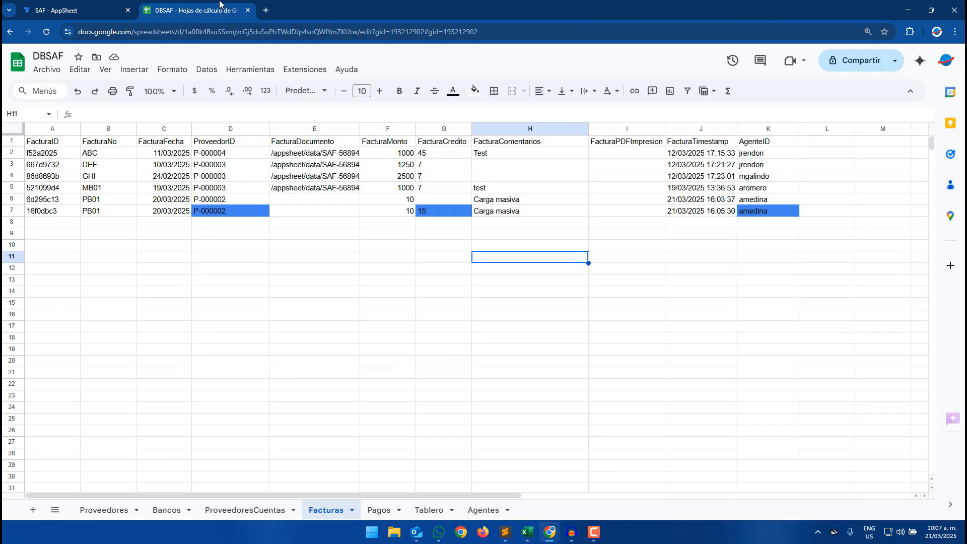
mouse_move(527, 532)
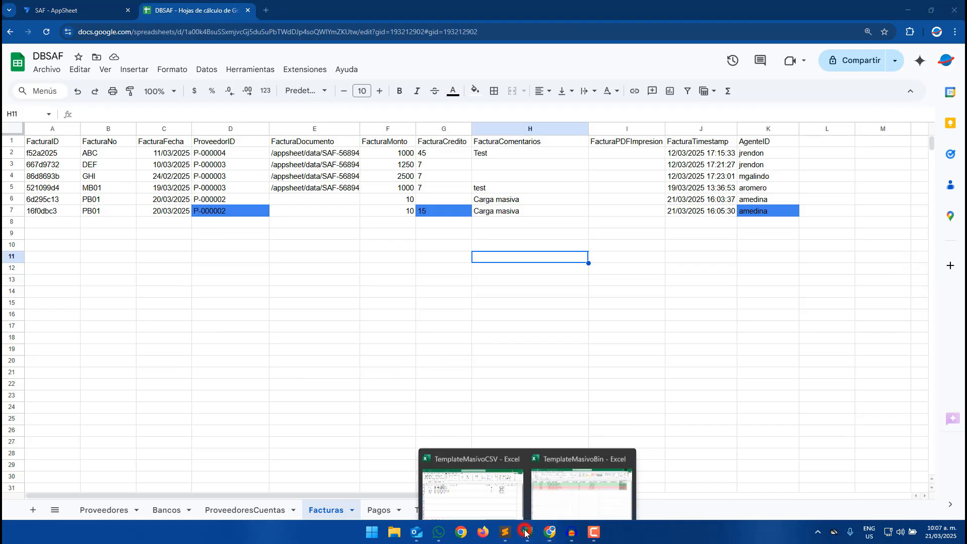
click(601, 476)
click(541, 231)
click(547, 200)
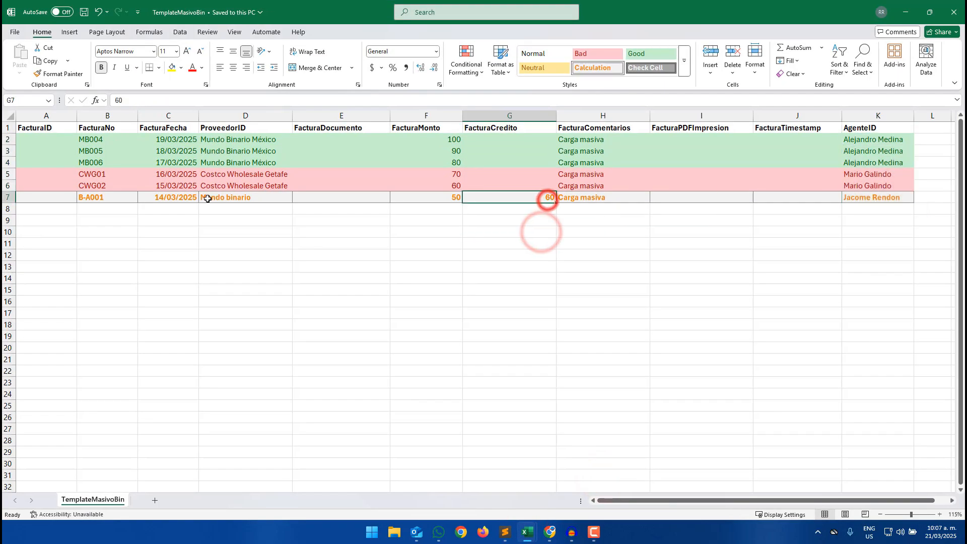
click(217, 199)
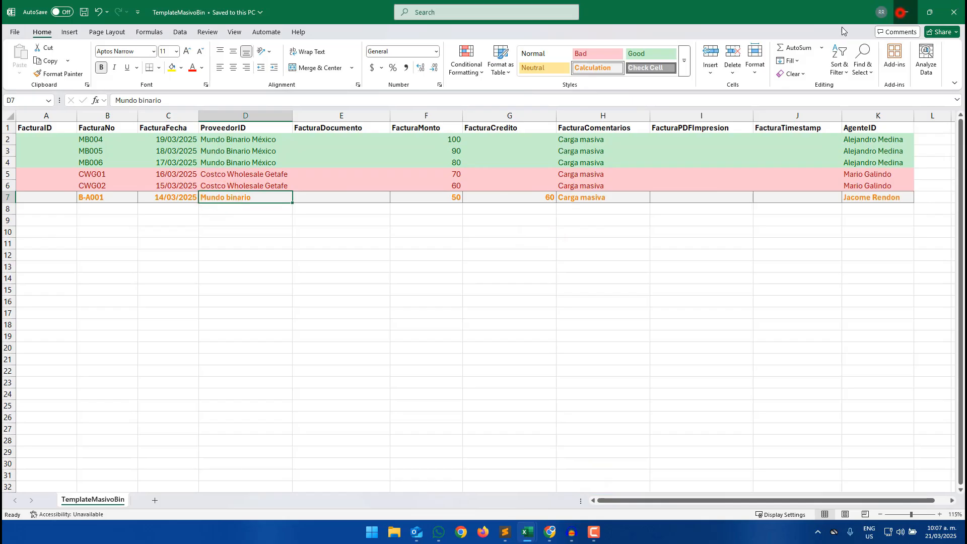
click(905, 11)
click(104, 507)
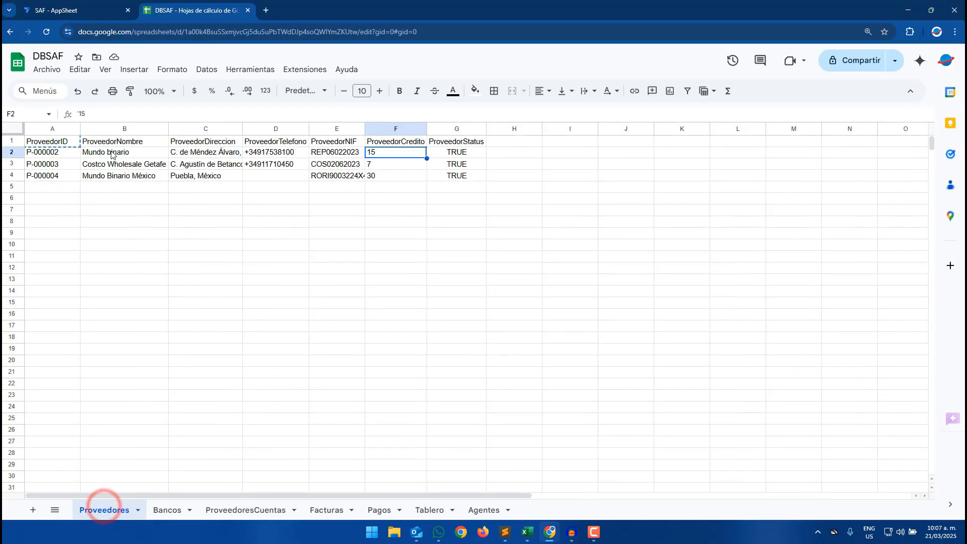
drag(107, 152, 387, 156)
click(386, 156)
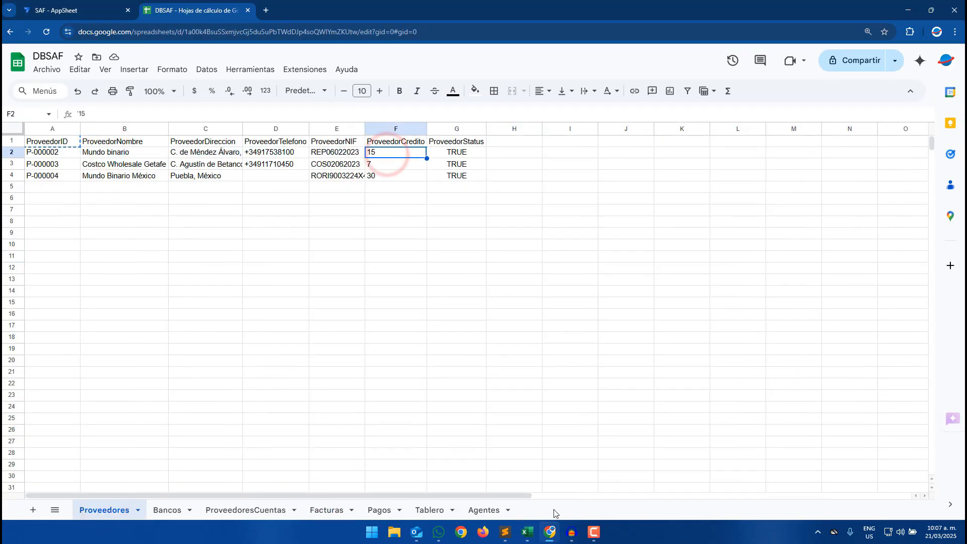
- Set the B-A001 row's FacturaCredito to 45 in the template
mouse_move(527, 533)
click(559, 472)
click(608, 245)
click(533, 198)
text(45)
key(Return)
text(3)
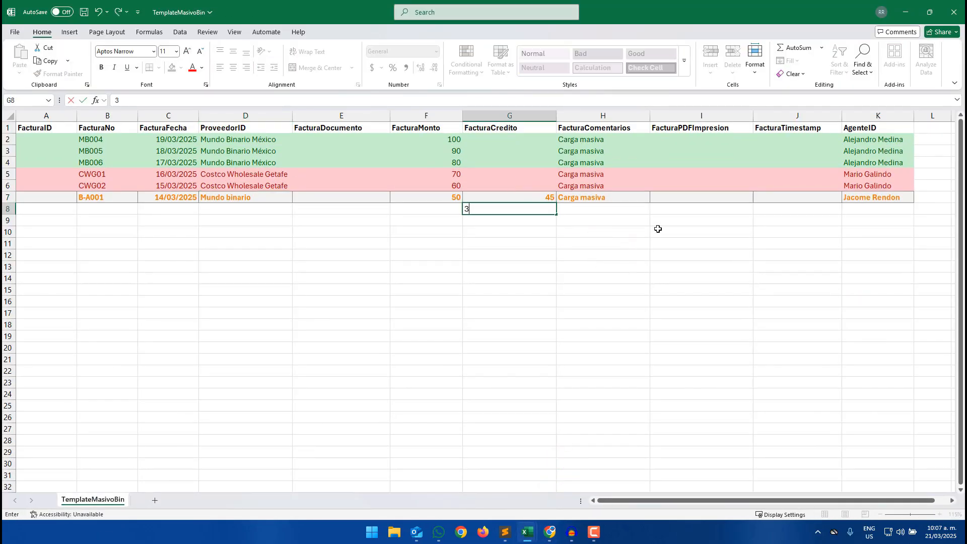
key(Escape)
- Save the template again as TemplateMasivoBin CSV, replacing the existing file
click(659, 276)
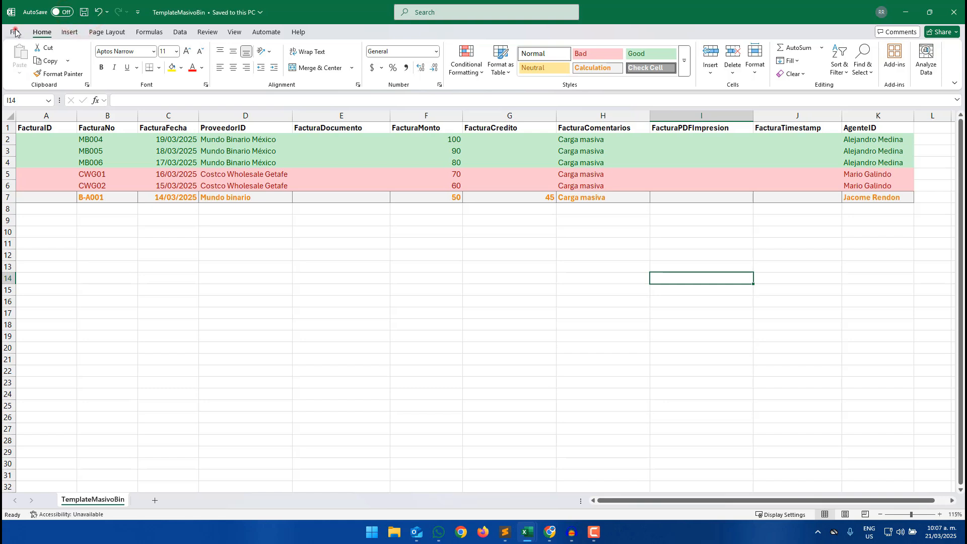
click(15, 32)
click(31, 186)
click(615, 102)
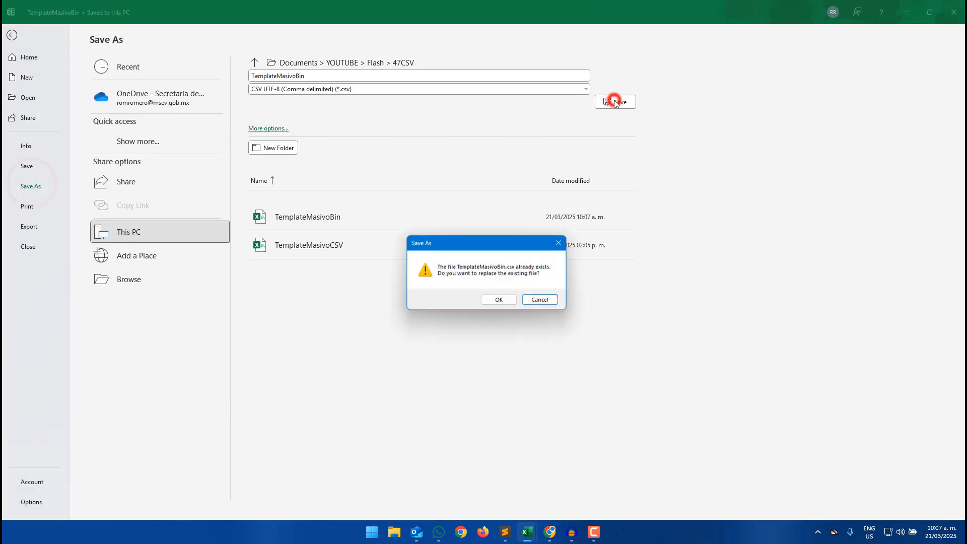
click(499, 299)
- Upload TemplateMasivoBin into the Facturas table again through the app preview's upload option
click(905, 12)
click(357, 254)
key(ctrl+Tab)
click(931, 347)
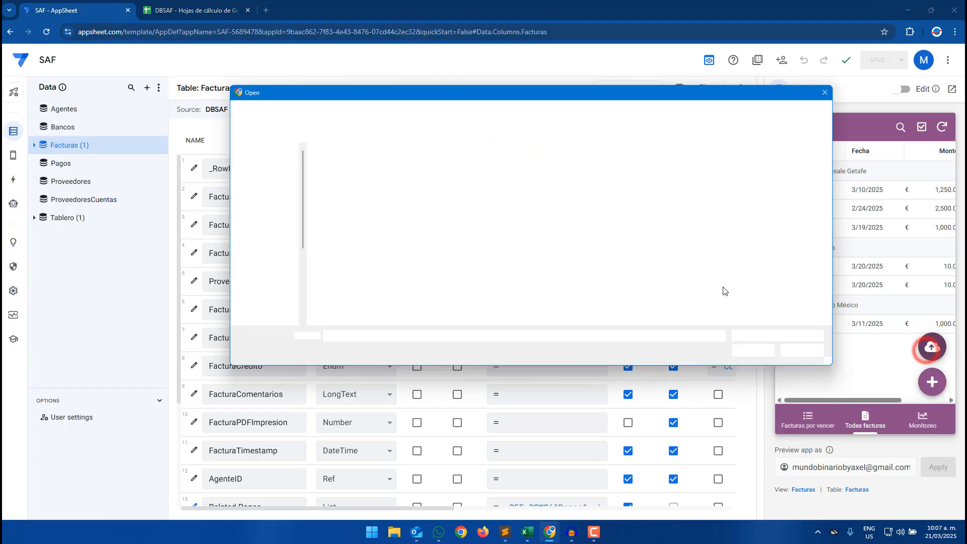
click(367, 162)
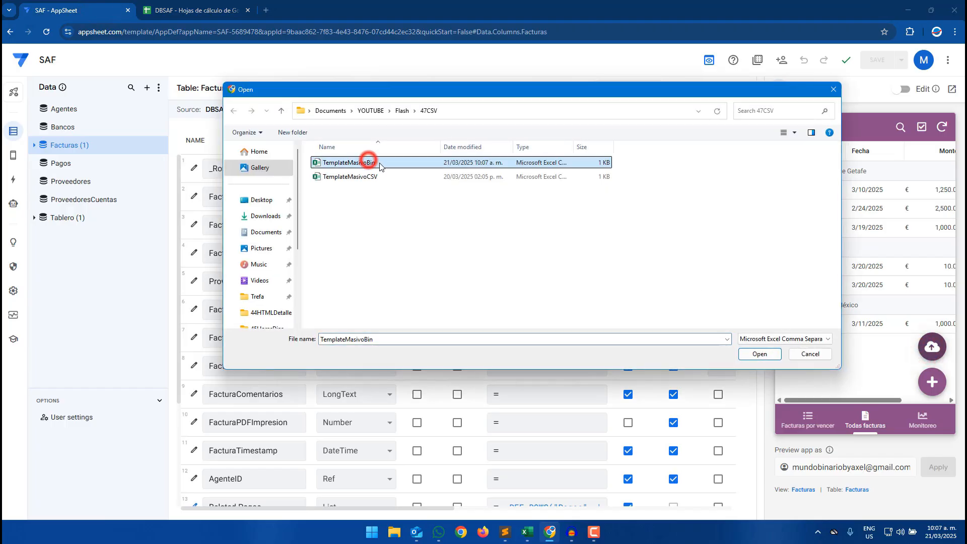
click(758, 354)
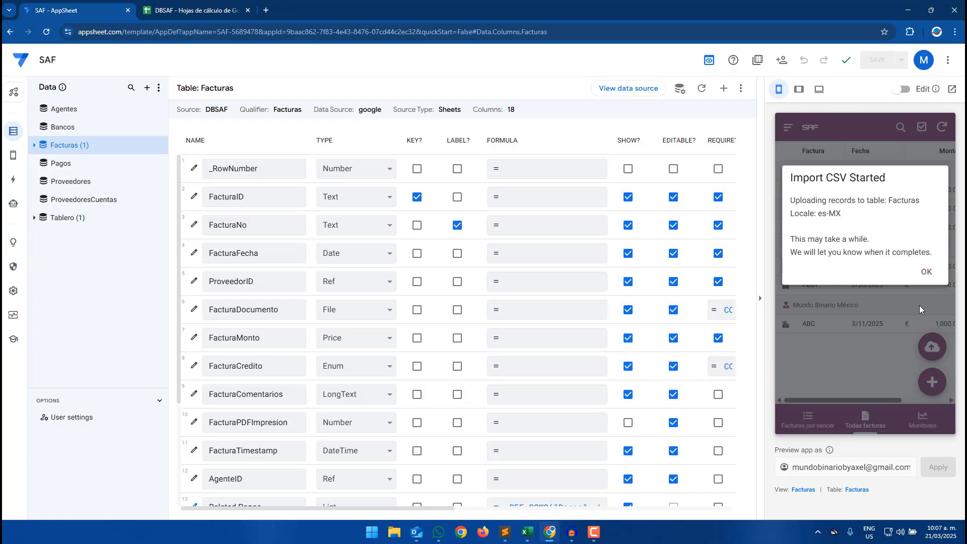
- Acknowledge the CSV import and let the app preview resync its Facturas list
click(926, 272)
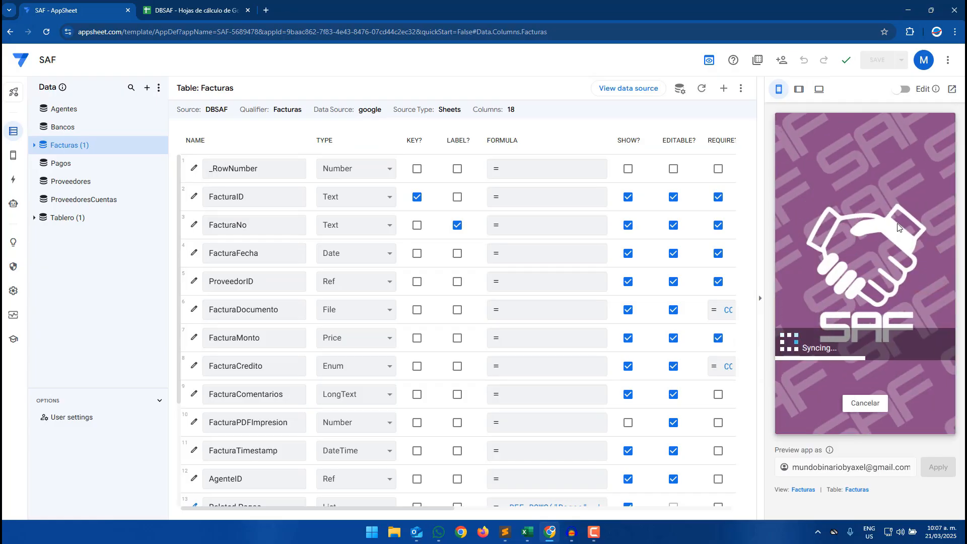
click(873, 251)
click(873, 251)
click(925, 278)
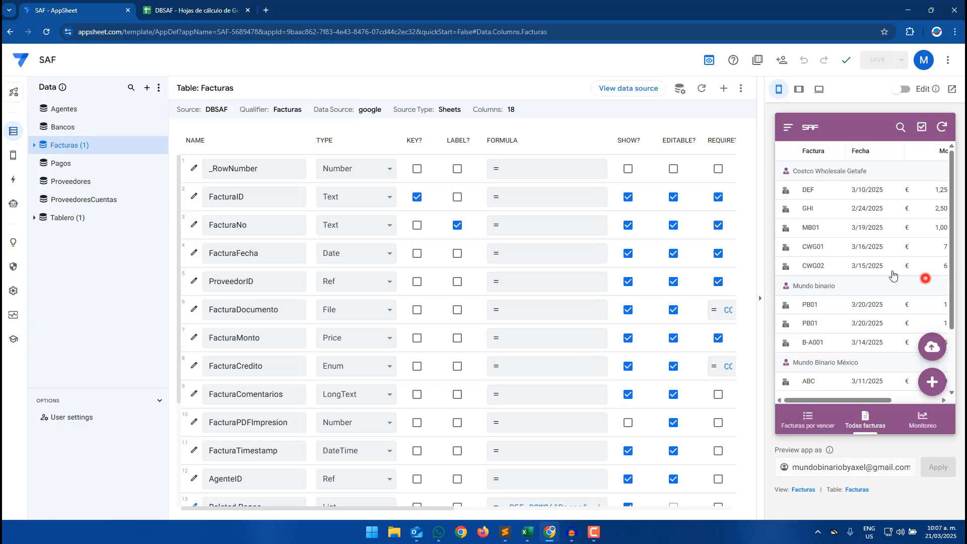
- Inspect the imported Carga masiva rows in the Facturas sheet of the DBSAF spreadsheet
click(192, 10)
click(335, 509)
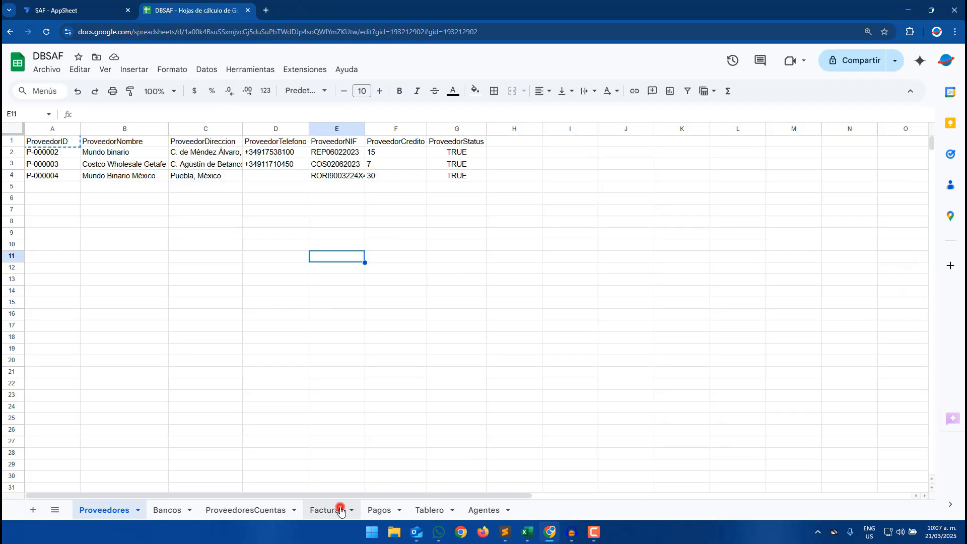
click(322, 339)
drag(48, 222, 763, 250)
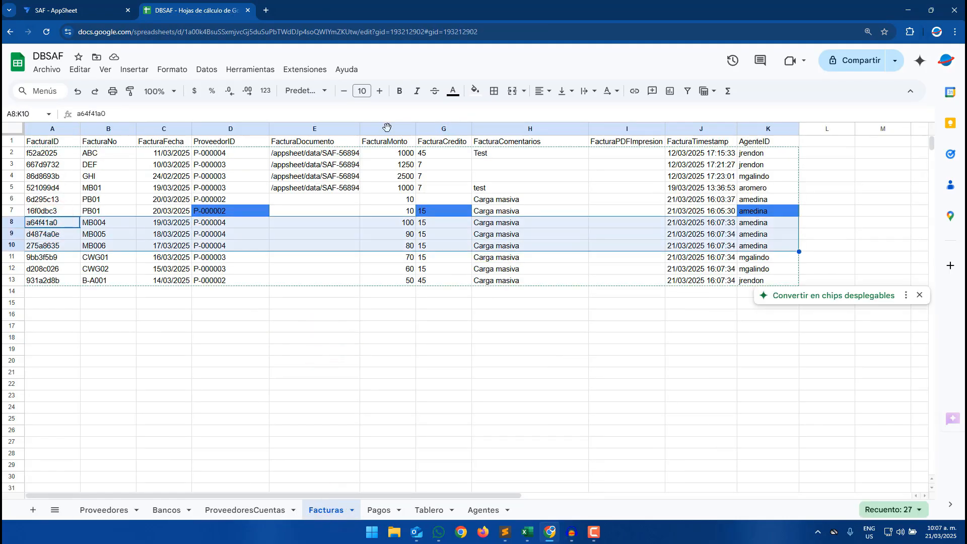
drag(46, 257, 770, 273)
drag(44, 280, 747, 285)
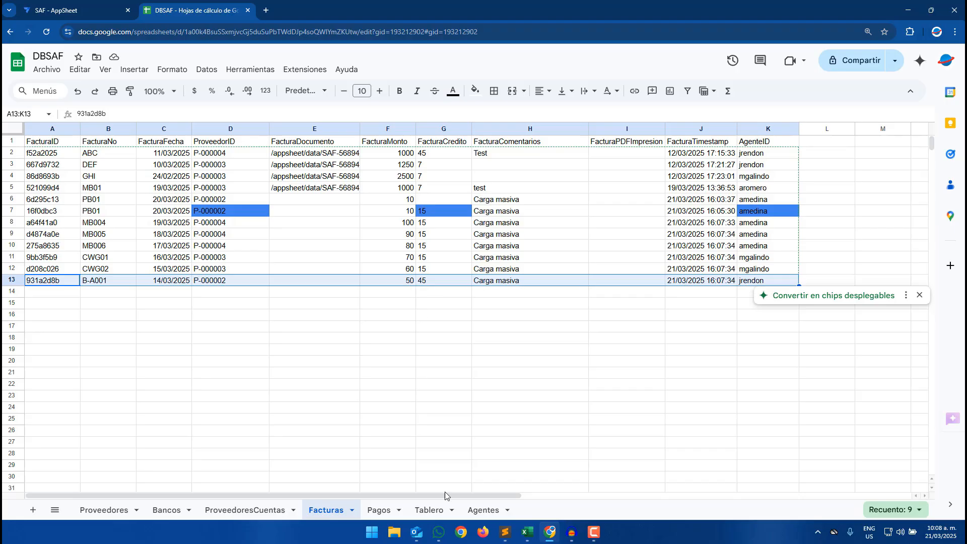
mouse_move(527, 532)
- Compare the FacturaCredito values in the template with the imported rows and the suppliers' ProveedorCredito values
click(580, 496)
click(436, 250)
drag(504, 140, 503, 186)
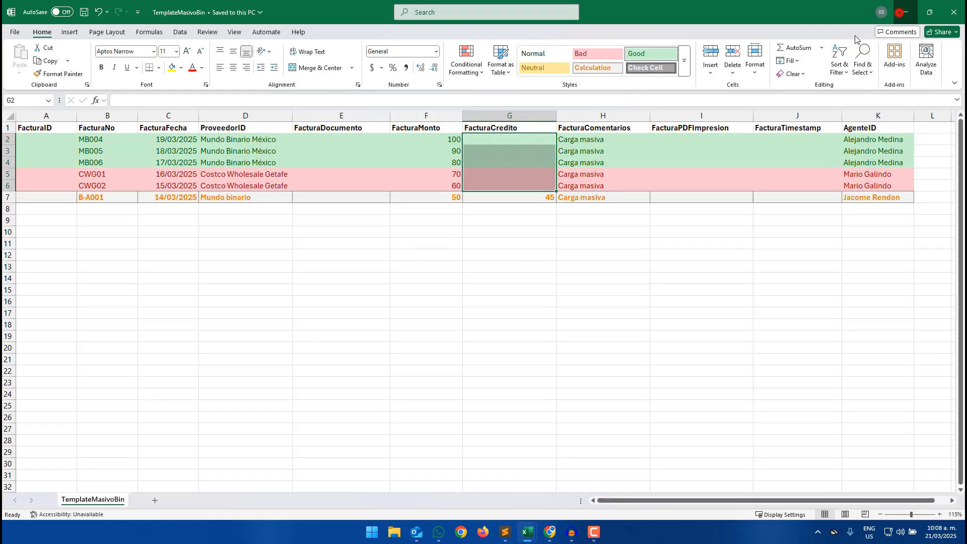
click(899, 13)
drag(446, 223, 446, 271)
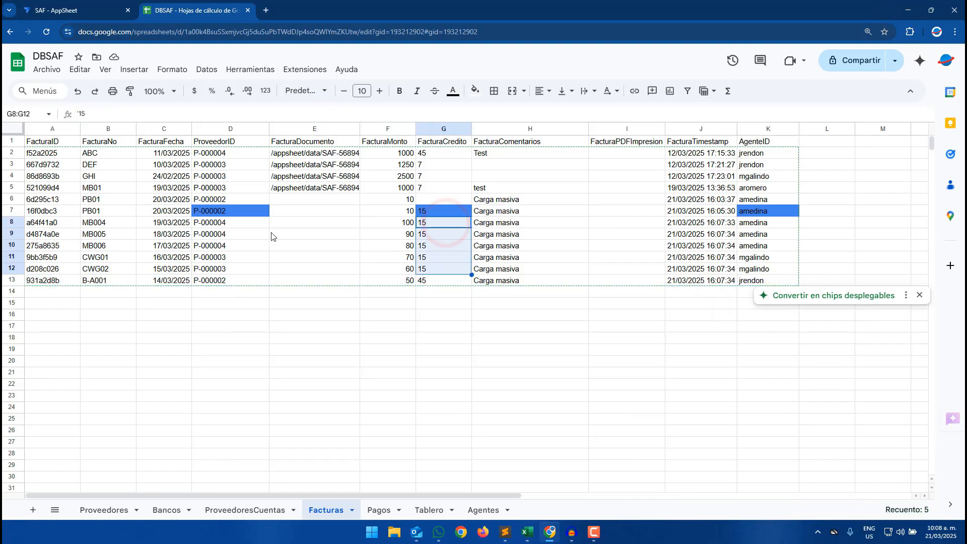
click(431, 282)
mouse_move(522, 534)
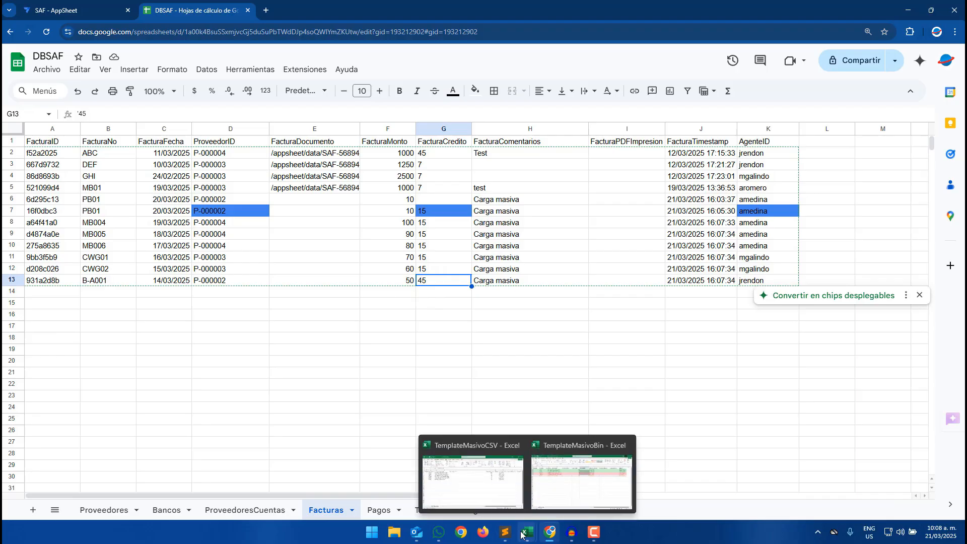
click(104, 509)
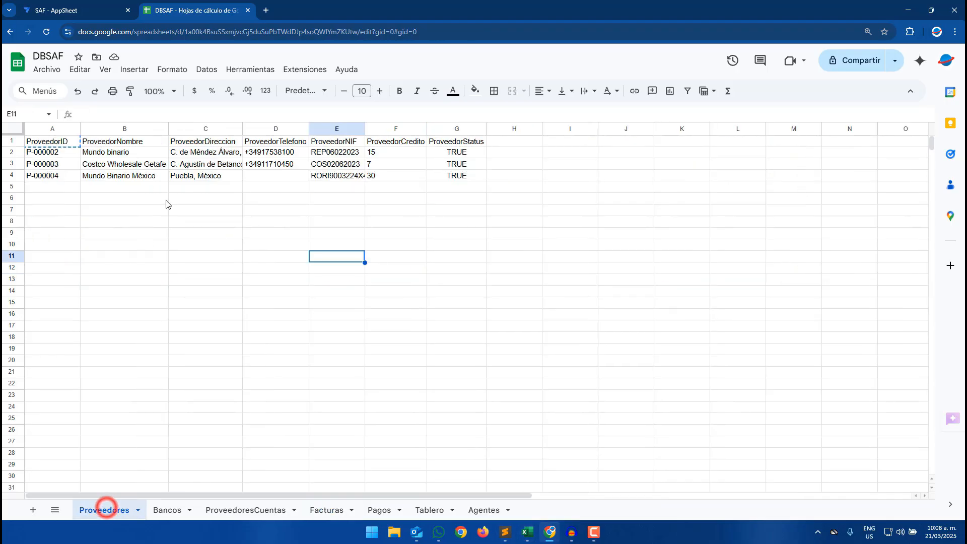
click(374, 152)
click(344, 510)
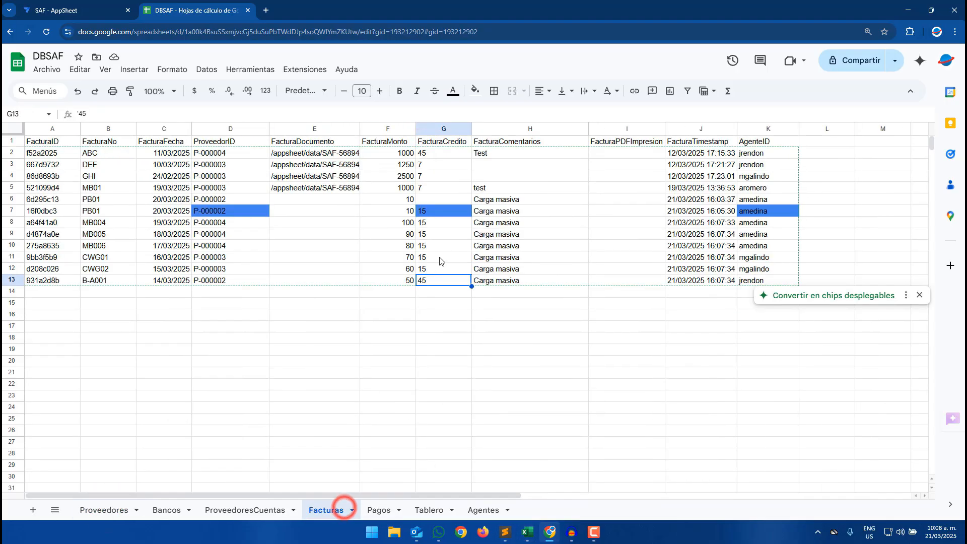
- Review the FacturaCredito expression in the bot's Set row values action and close the Expression Assistant
click(66, 10)
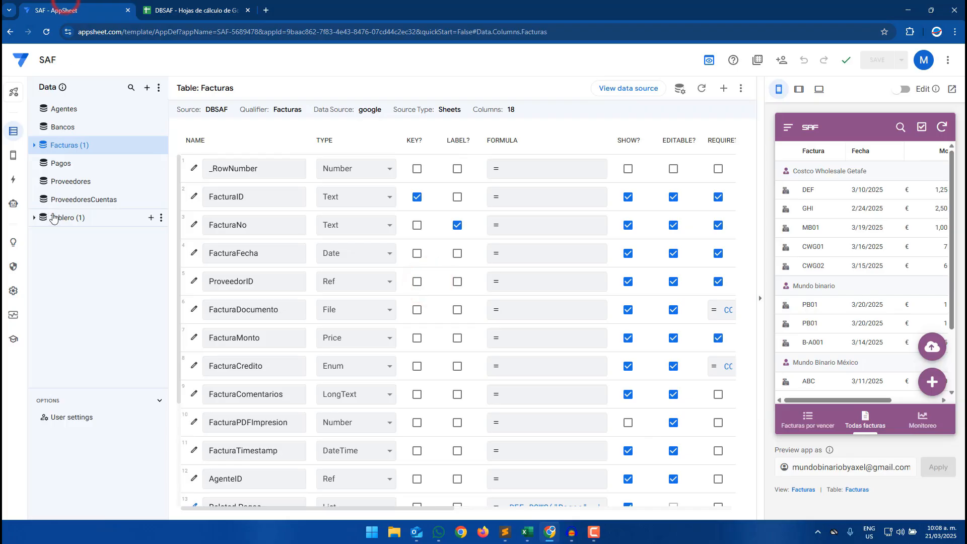
click(19, 205)
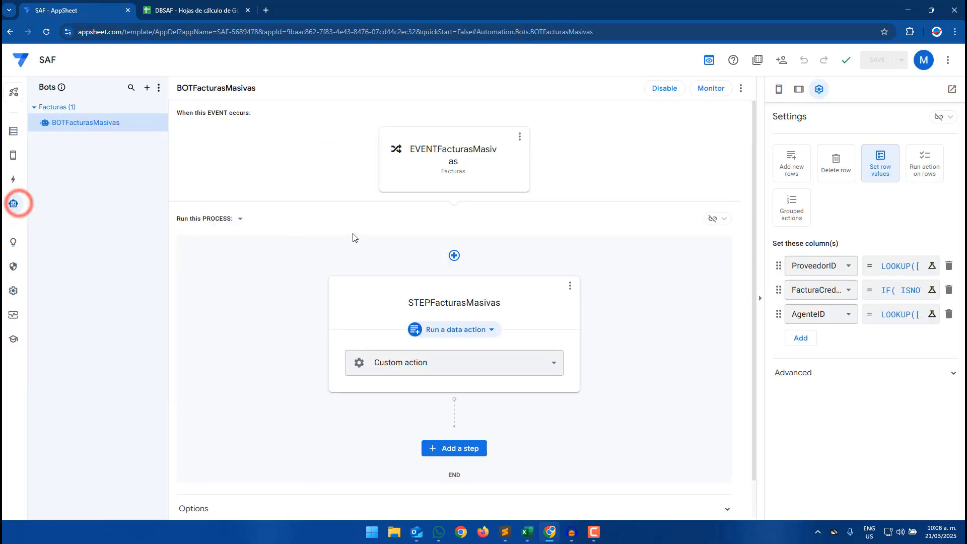
click(911, 290)
drag(313, 158, 464, 164)
click(527, 525)
click(576, 483)
click(432, 198)
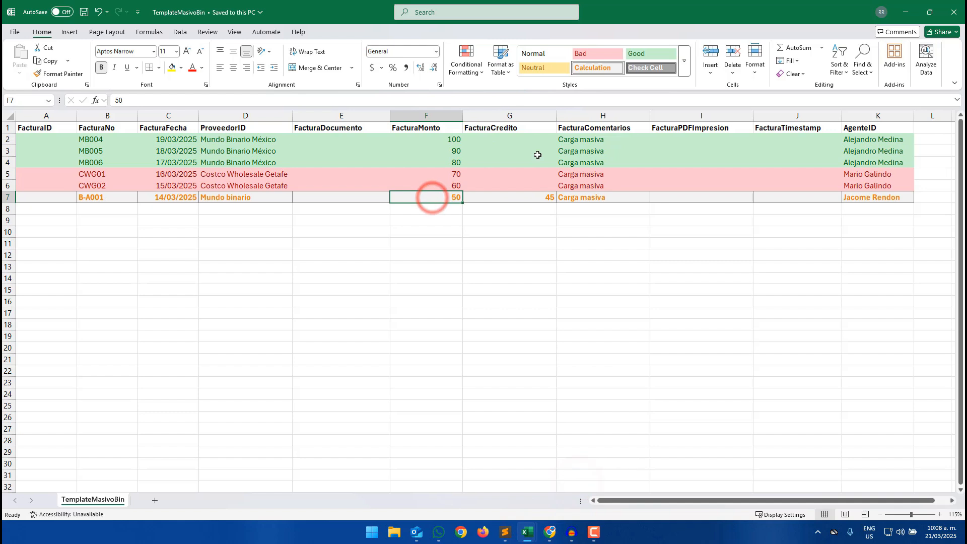
drag(832, 144, 856, 200)
click(905, 12)
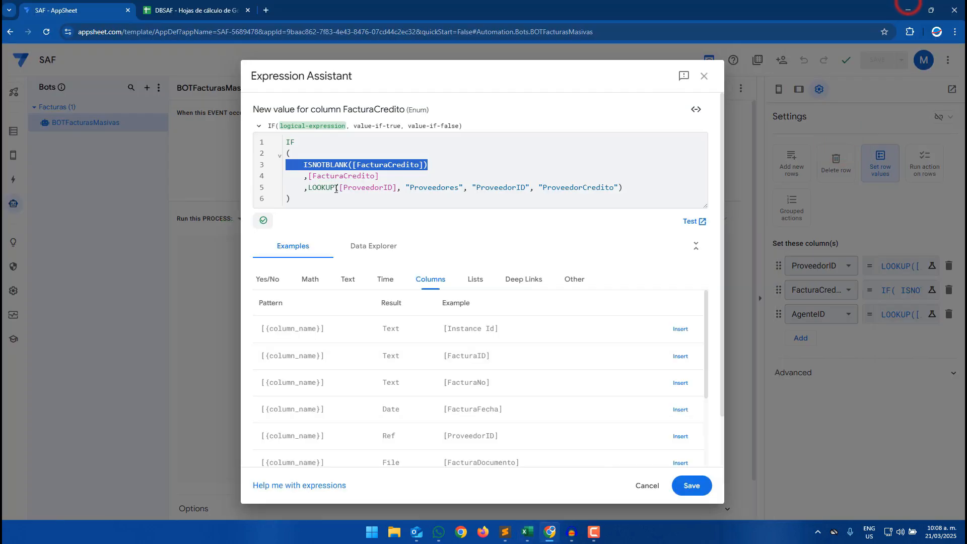
click(692, 485)
- Resync the app preview in tablet mode and review the Facturas list
click(13, 131)
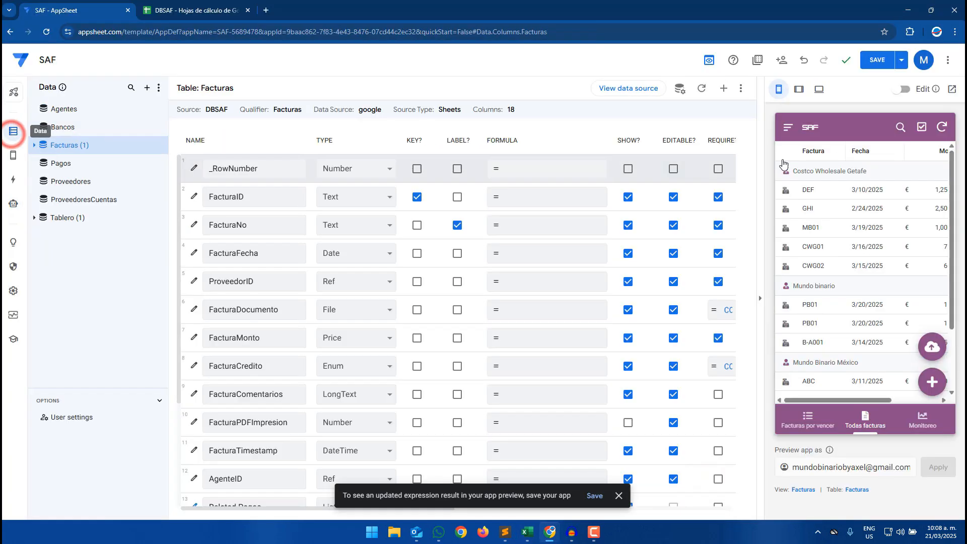
click(799, 89)
scroll(698, 343, down, 2)
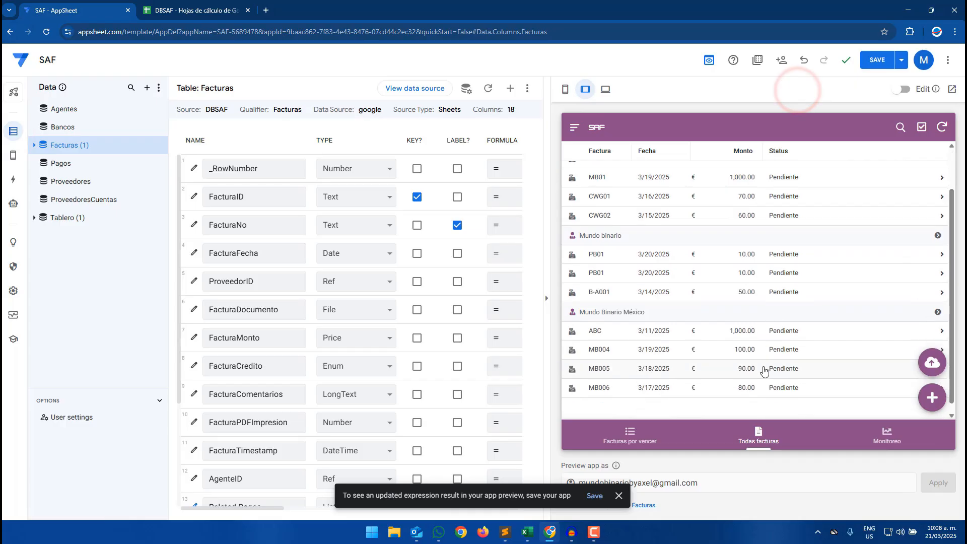
scroll(698, 343, up, 1)
click(942, 127)
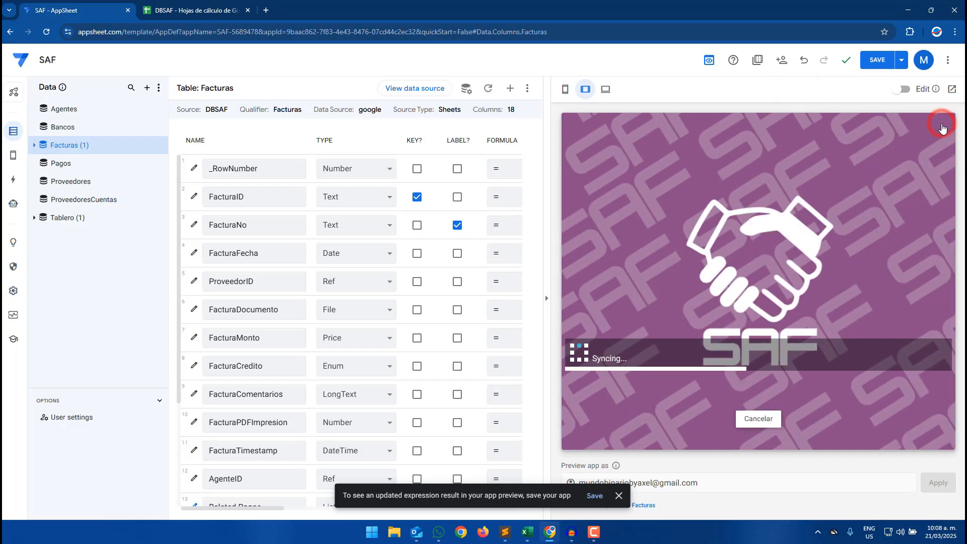
scroll(682, 272, down, 3)
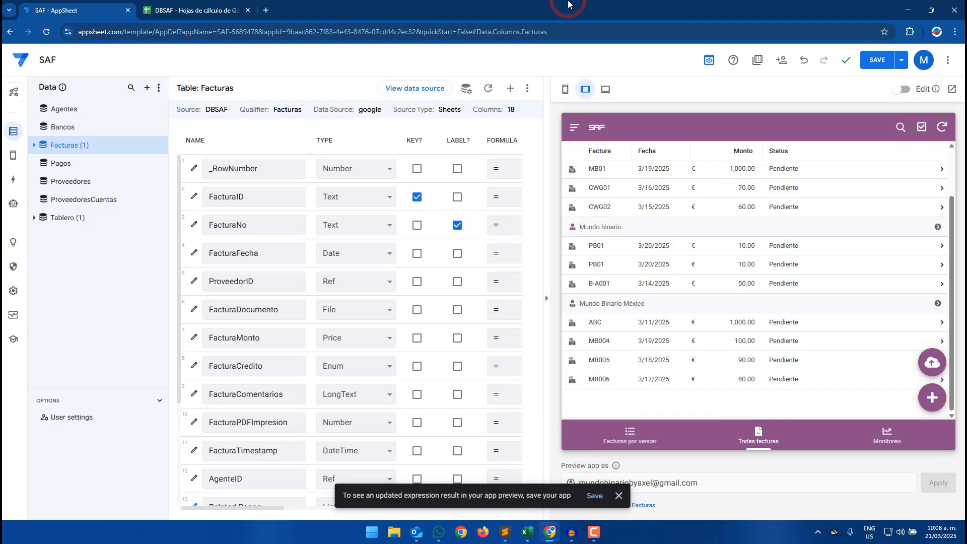
- Place AppSheet and the TemplateMasivoBin workbook side by side to compare the imported invoices
key(super+Left)
click(588, 161)
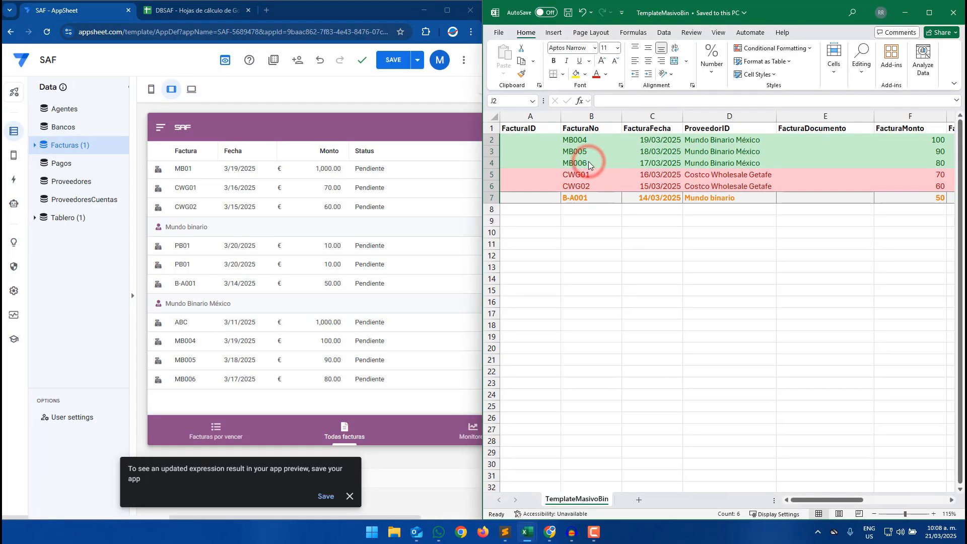
click(578, 141)
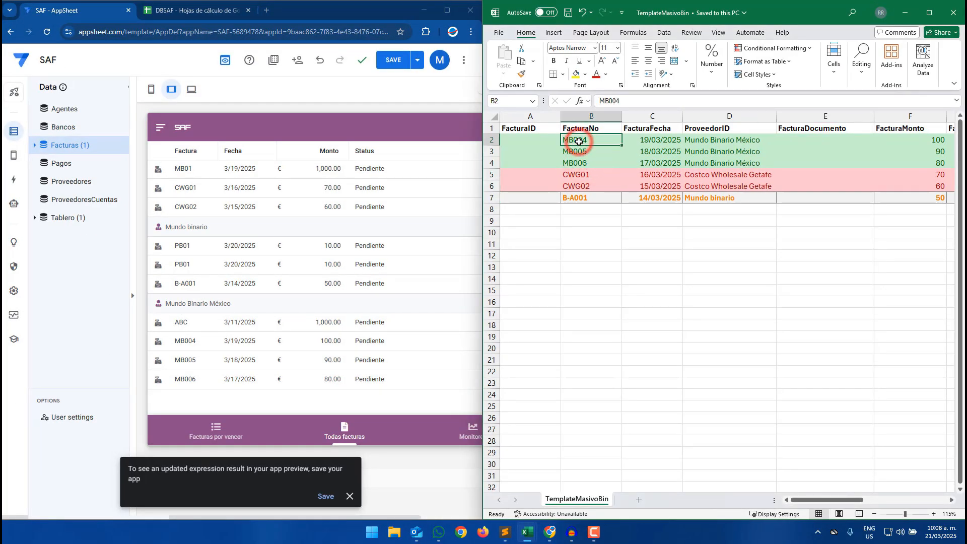
scroll(217, 239, up, 2)
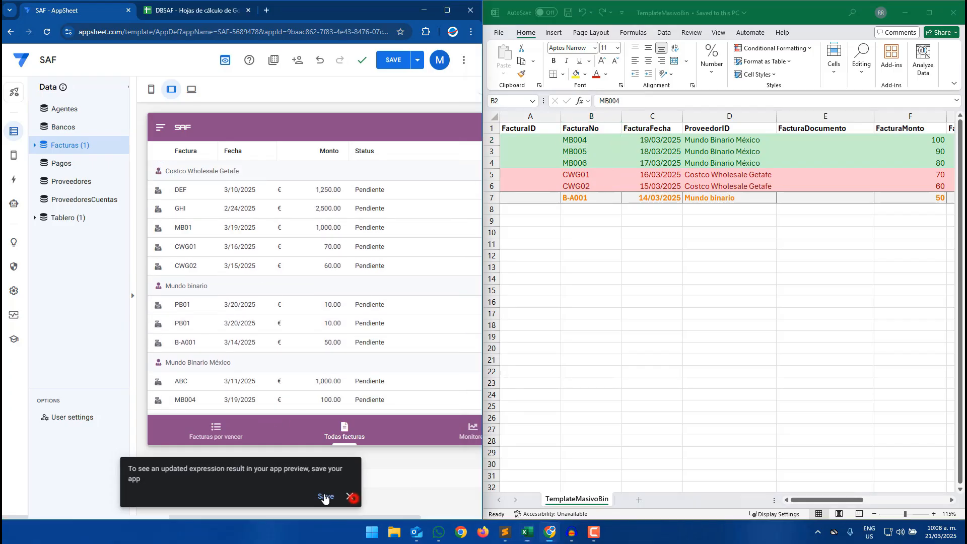
click(350, 496)
- Group the Facturas view's rows by AgenteID and set its group aggregate to SUM :: FacturaMonto
click(177, 500)
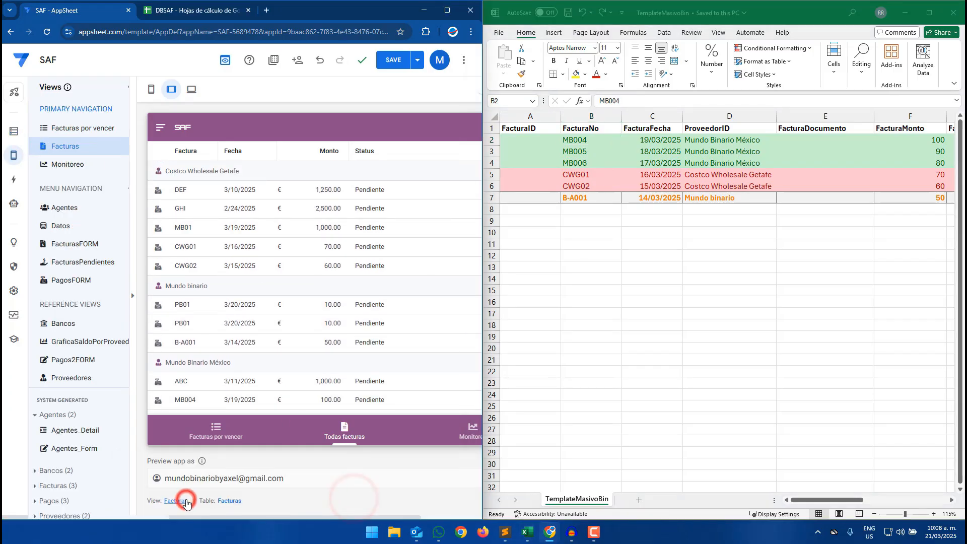
click(151, 90)
click(447, 11)
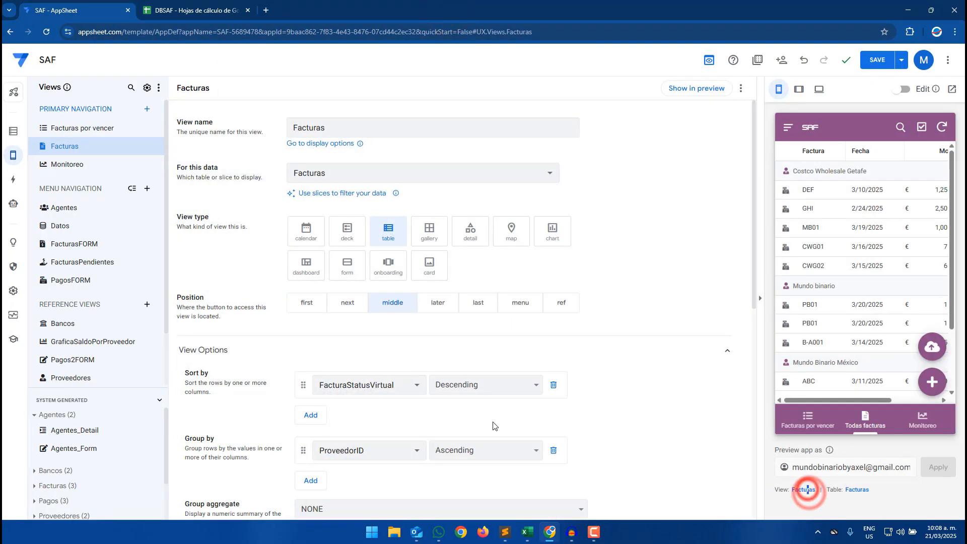
scroll(367, 428, down, 1)
click(352, 399)
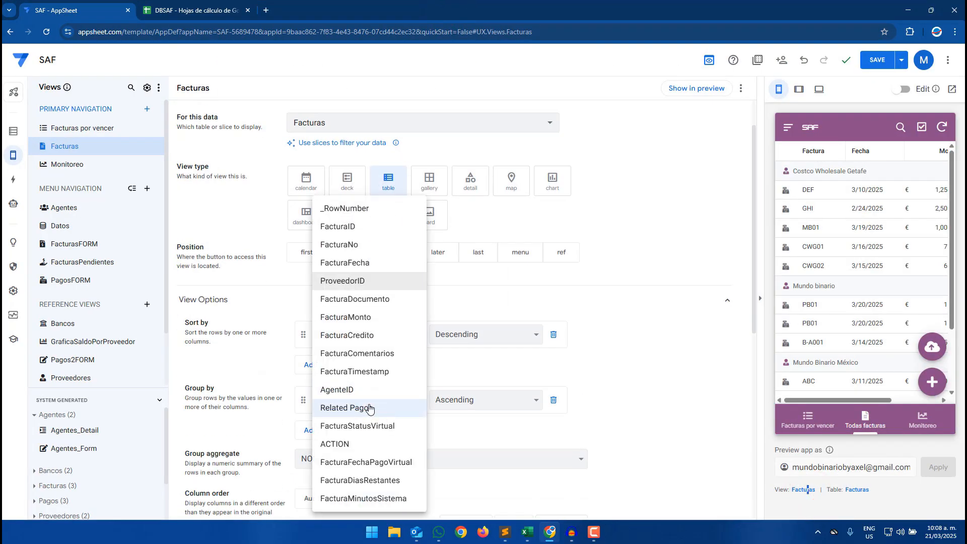
click(369, 393)
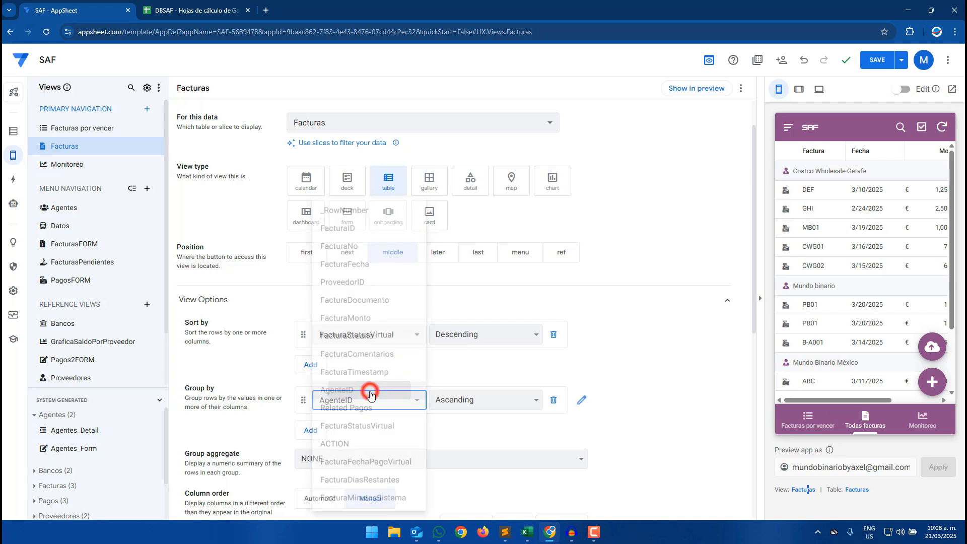
scroll(365, 348, down, 2)
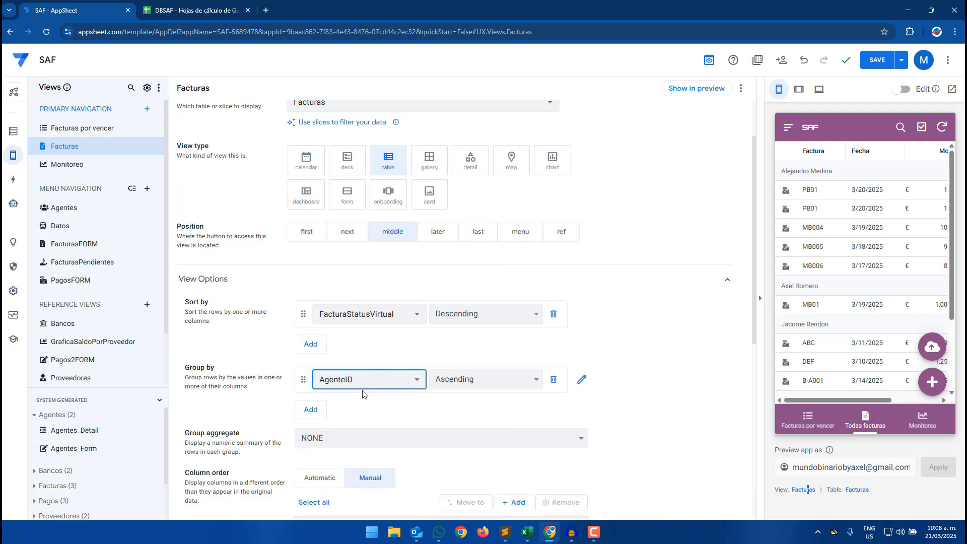
click(365, 363)
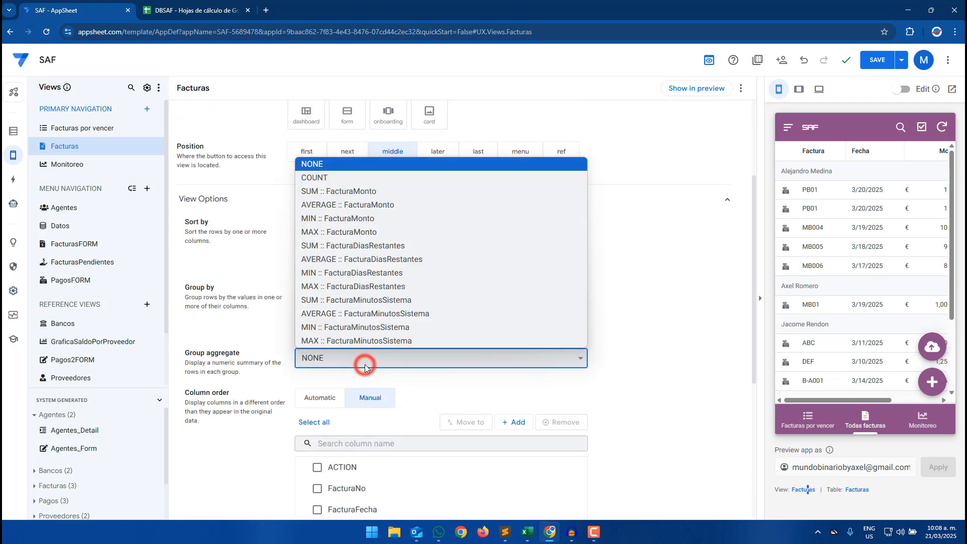
click(349, 192)
- Compare the agent groups in the app preview with the template's AgenteID values
click(614, 10)
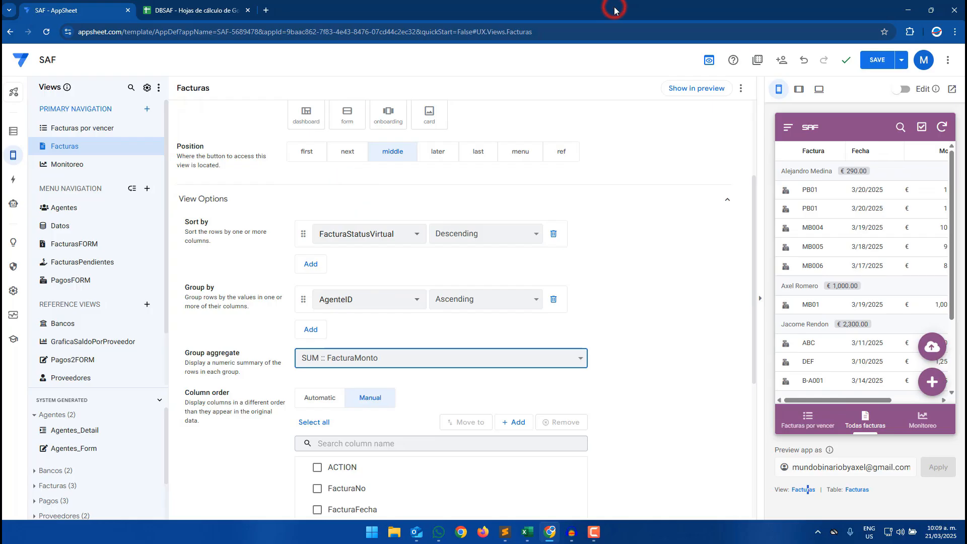
double_click(615, 10)
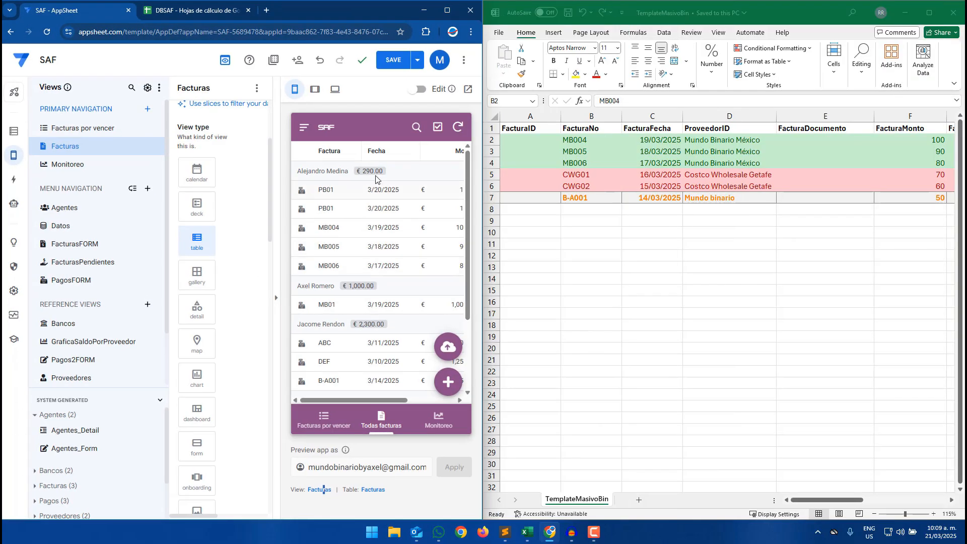
click(610, 212)
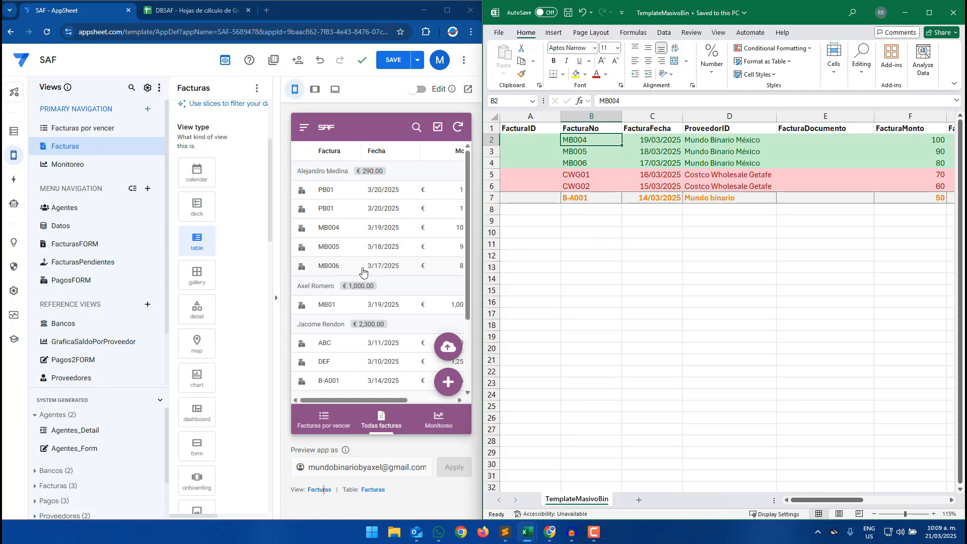
drag(381, 400, 403, 400)
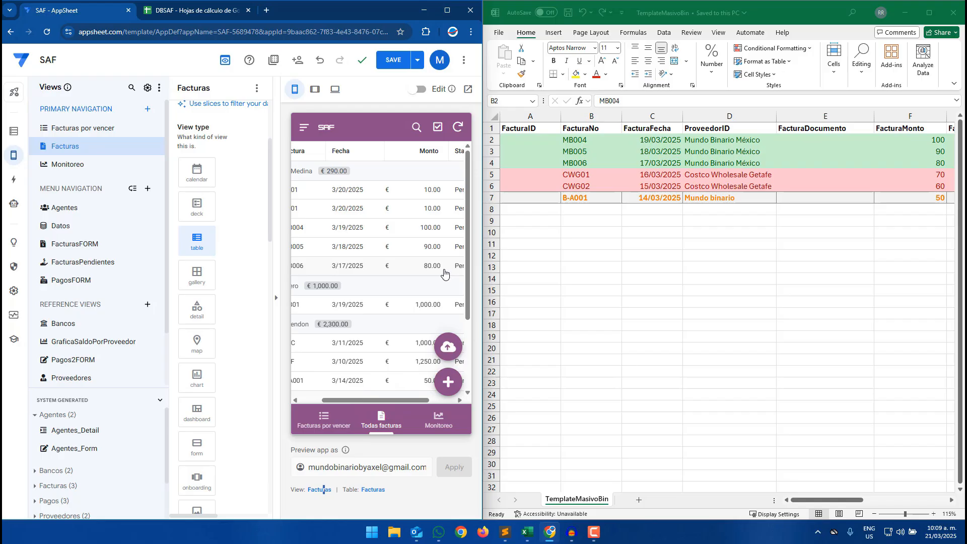
drag(352, 400, 330, 400)
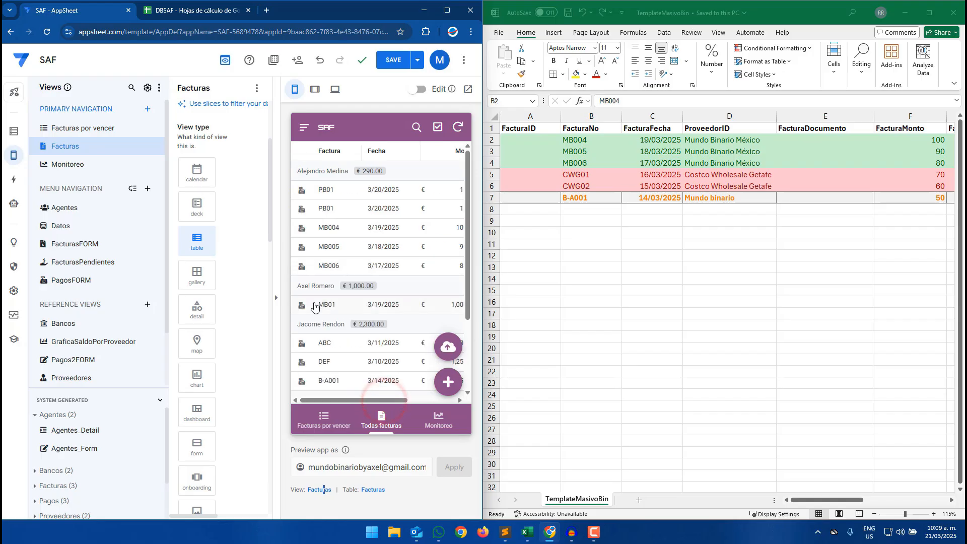
drag(851, 500, 950, 508)
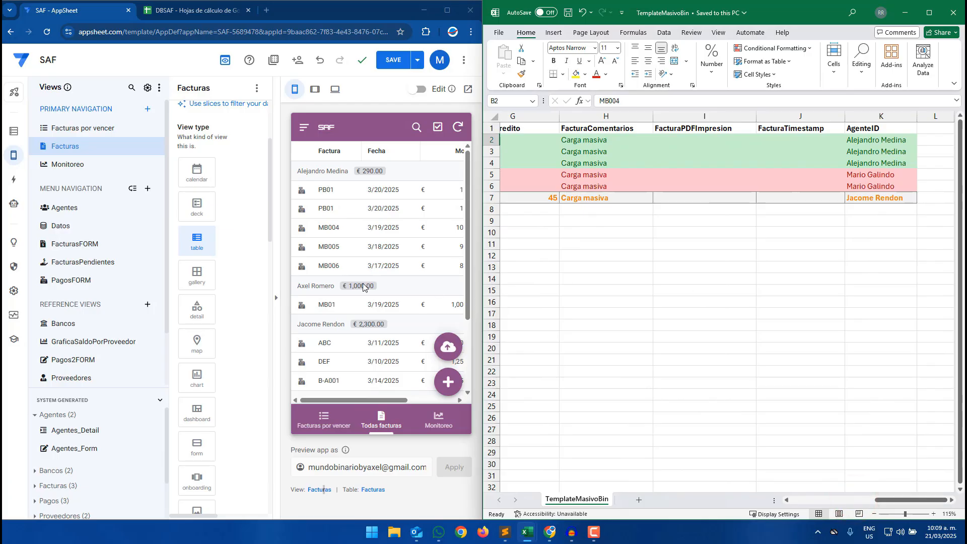
scroll(359, 290, down, 2)
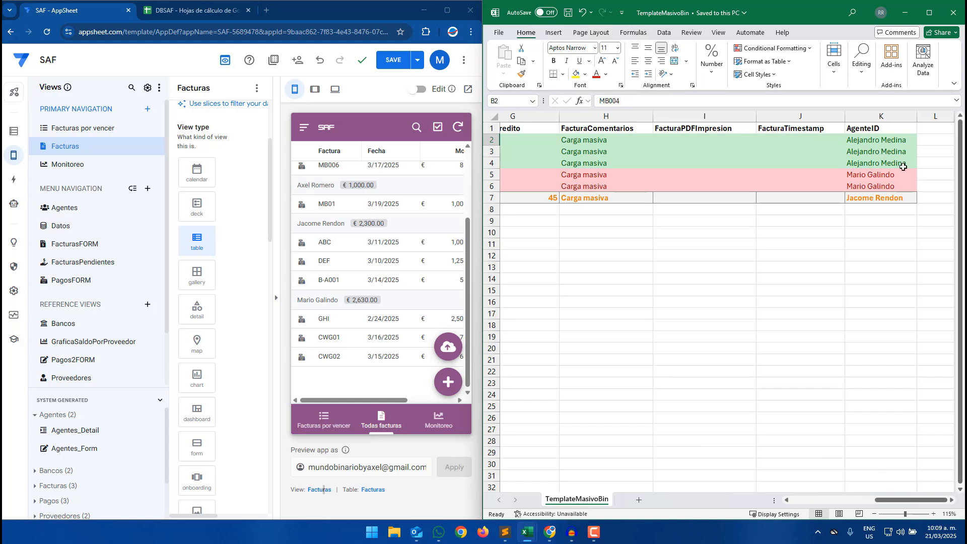
drag(914, 500, 830, 501)
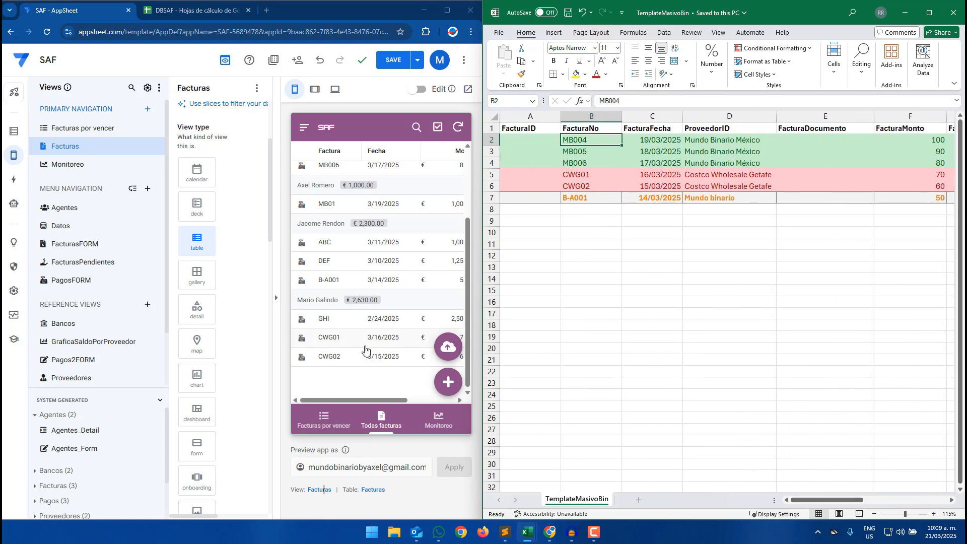
- Return to the full AppSheet editor, switch the preview to tablet mode and save the app's view changes
drag(376, 400, 337, 400)
click(576, 197)
click(446, 10)
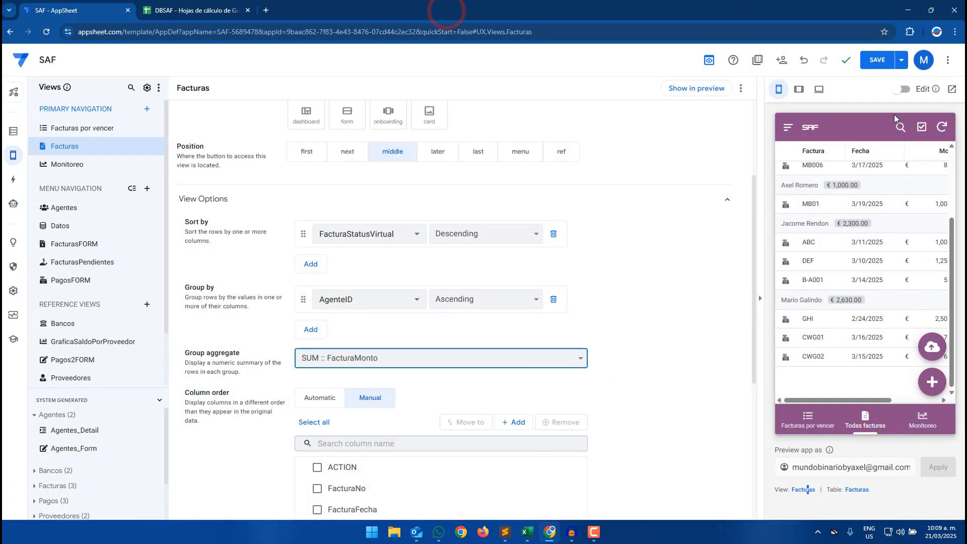
click(799, 89)
click(877, 62)
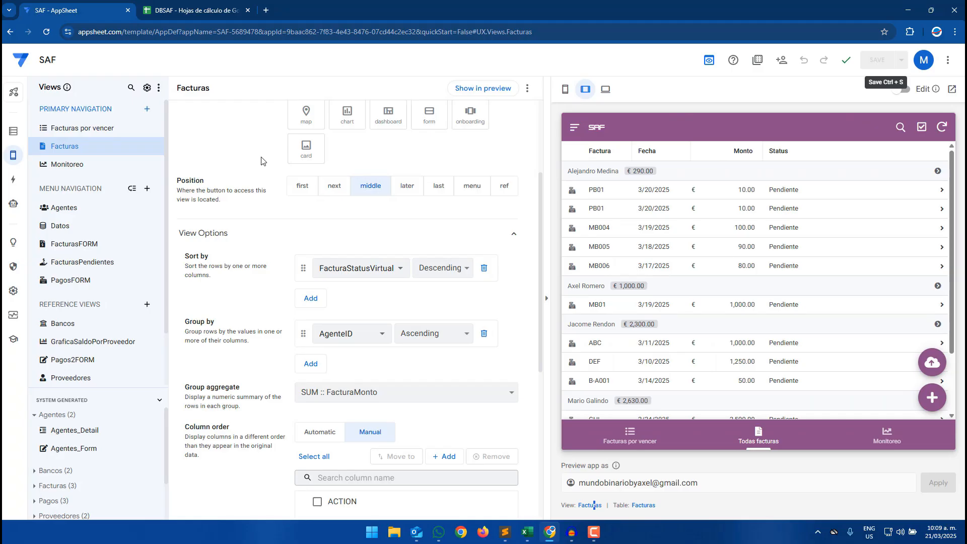
- Review the BOTFacturasMasivas bot's event and Set row values step, the Facturas table columns and the Facturas view settings
click(13, 203)
click(457, 175)
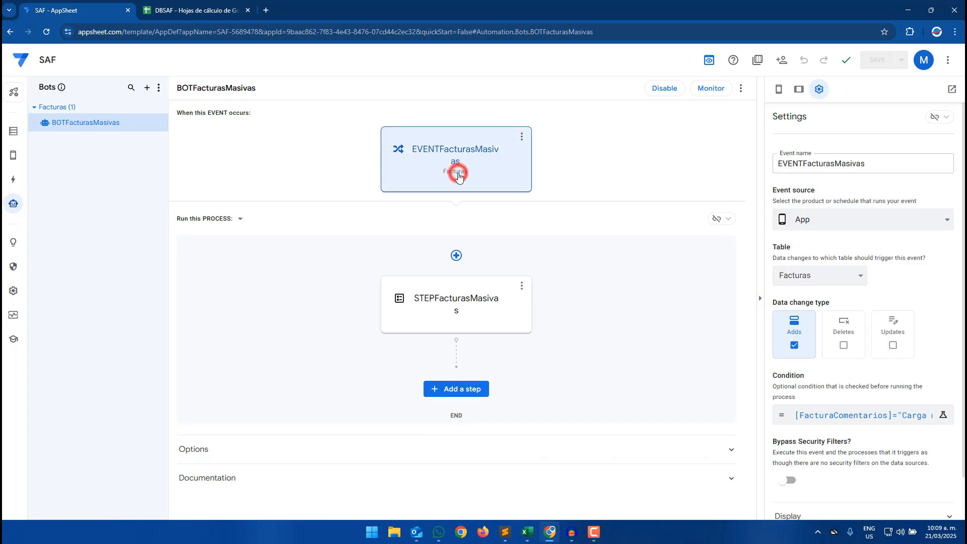
click(479, 311)
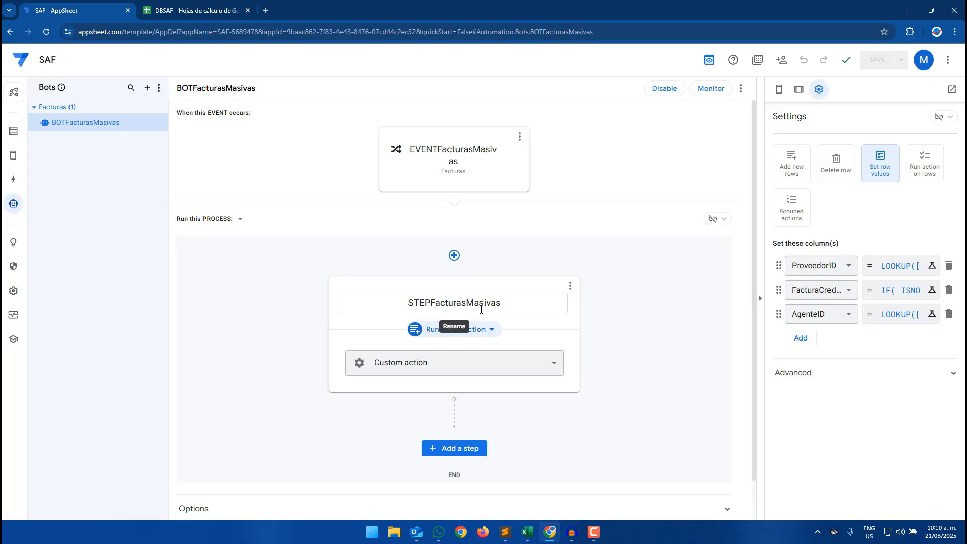
click(796, 88)
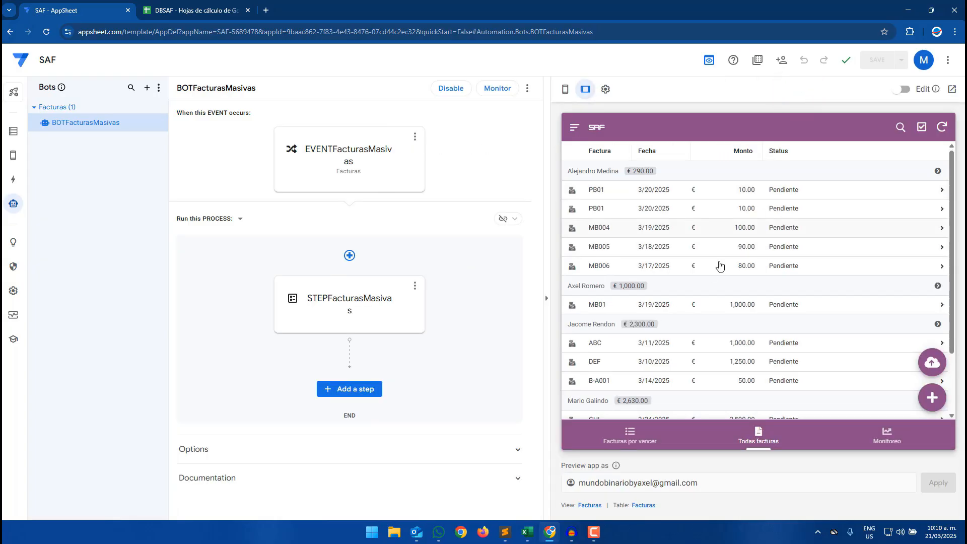
click(17, 135)
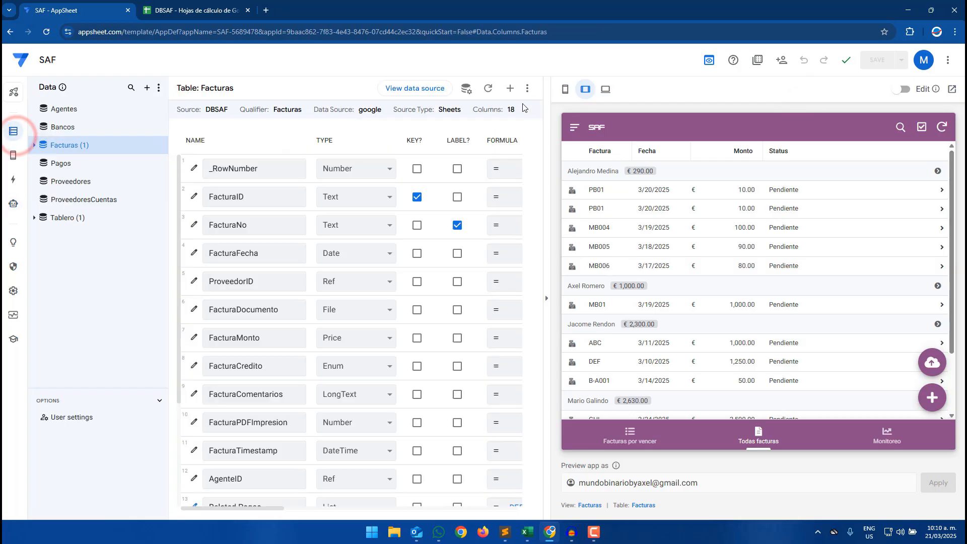
click(562, 90)
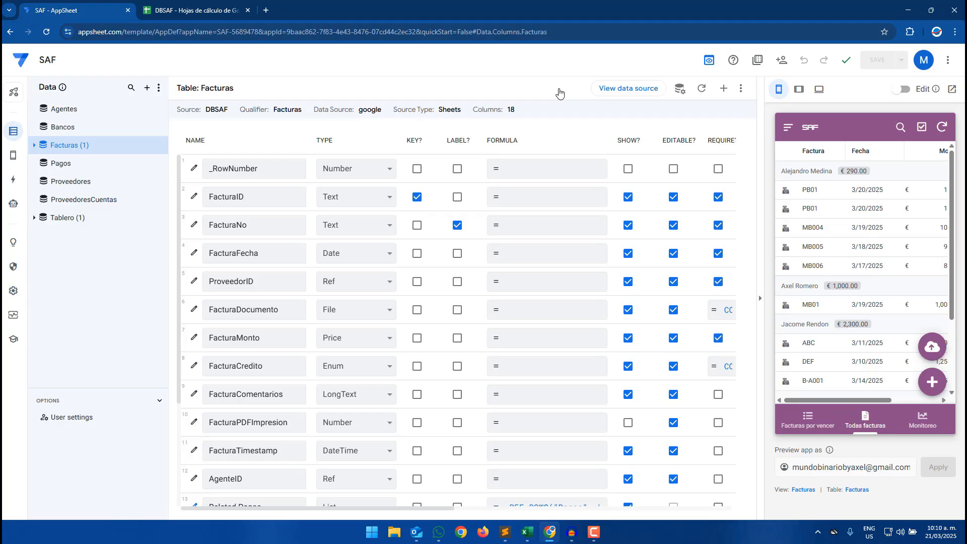
click(798, 89)
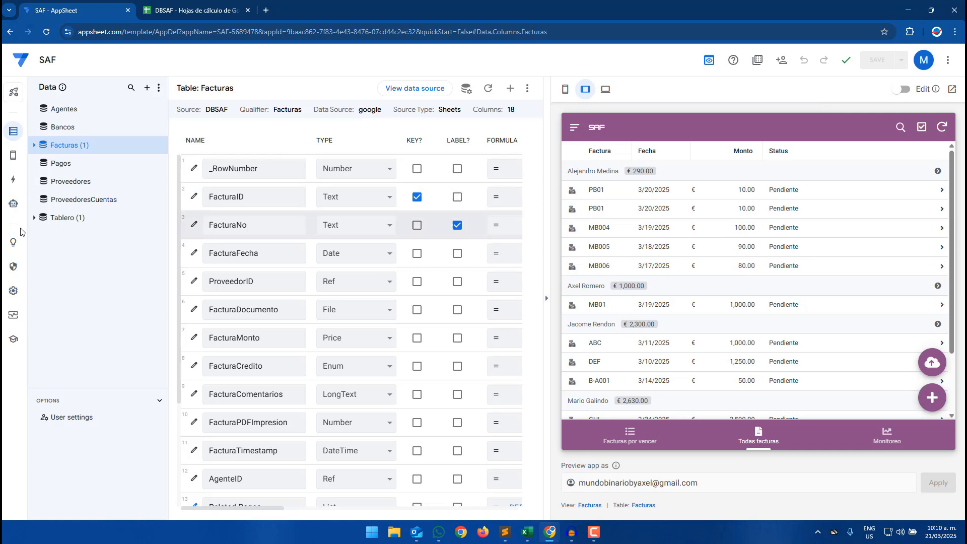
click(16, 159)
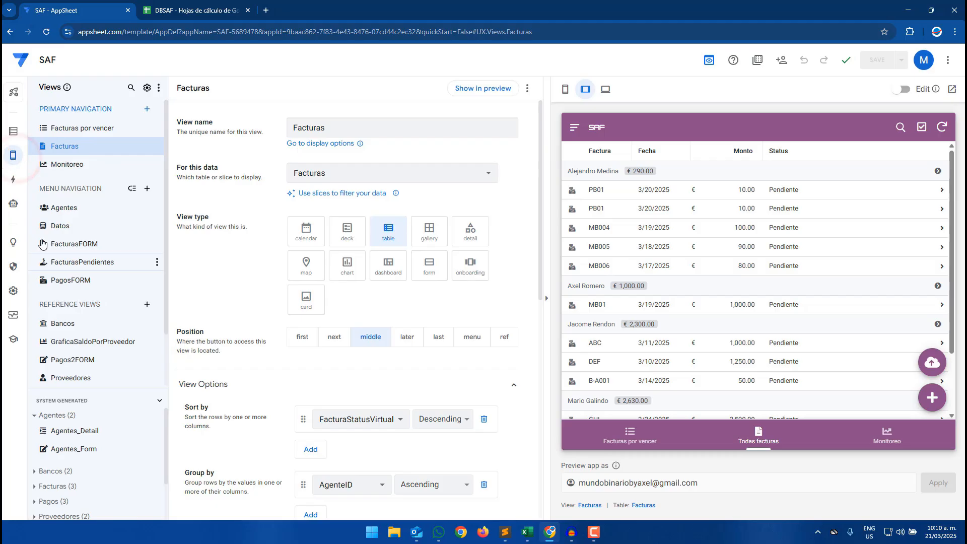
click(11, 210)
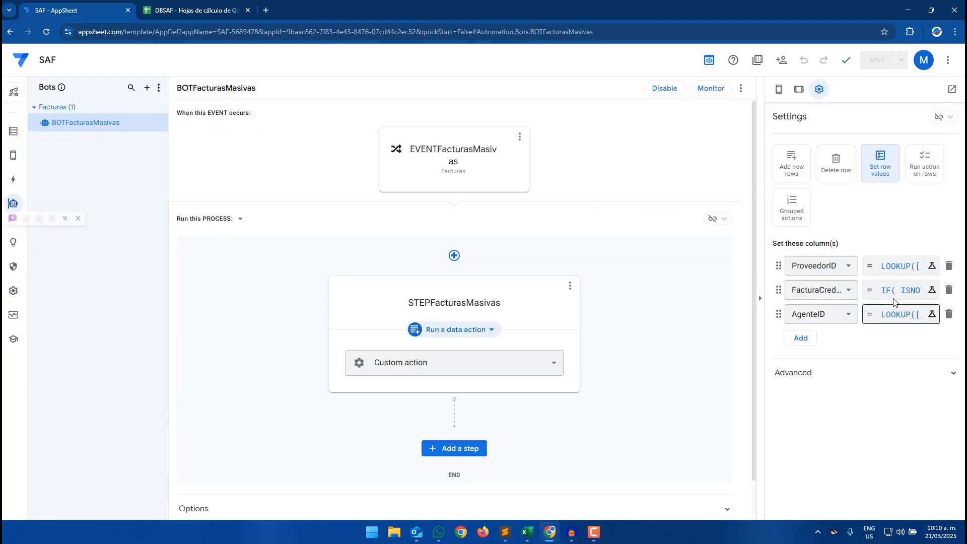
click(894, 290)
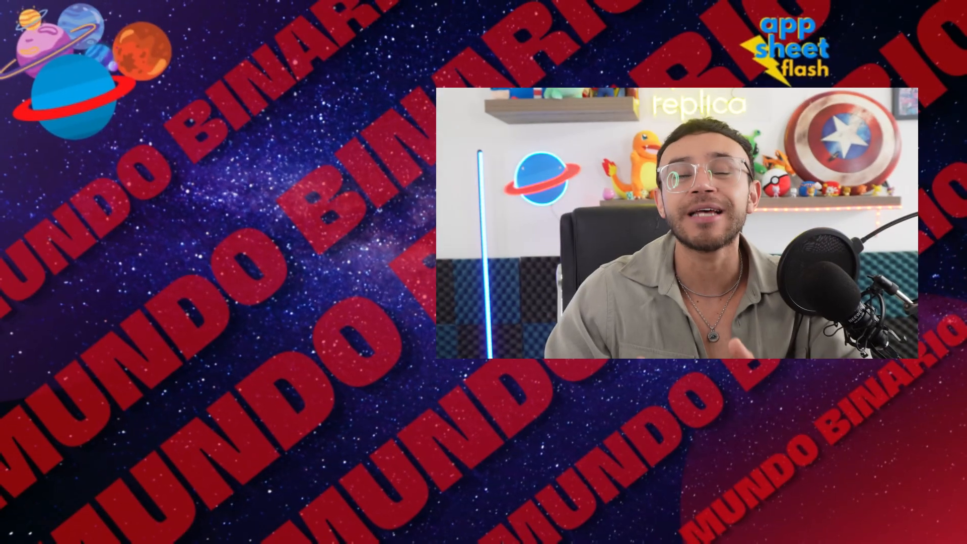